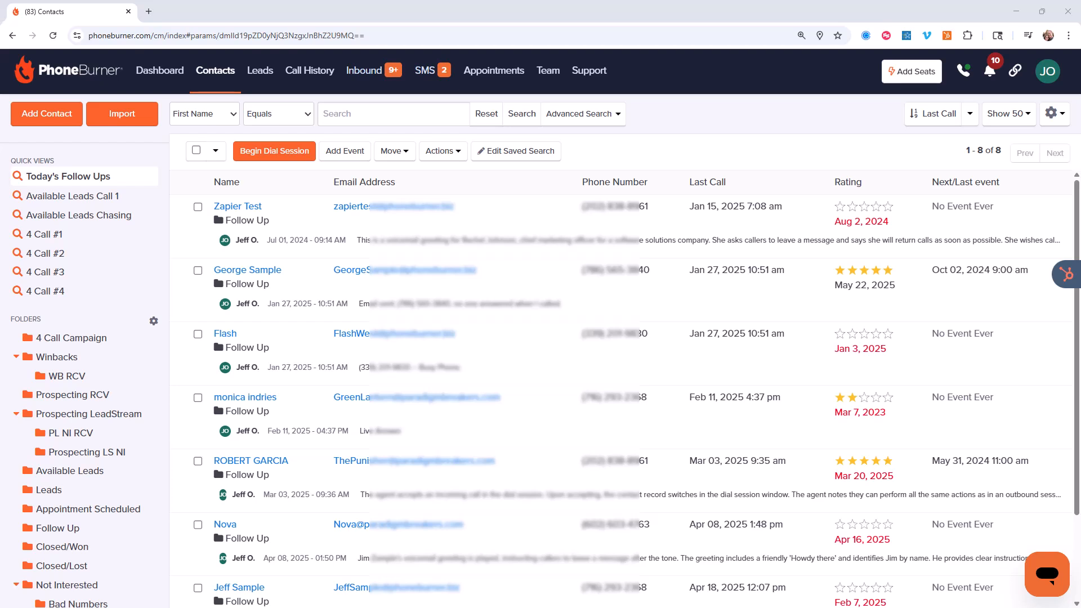
Review the criteria categories available in Advanced Search, collapsing Personal Information, and close it without searching.
{"action": "left_click", "coordinate": [596, 131]}
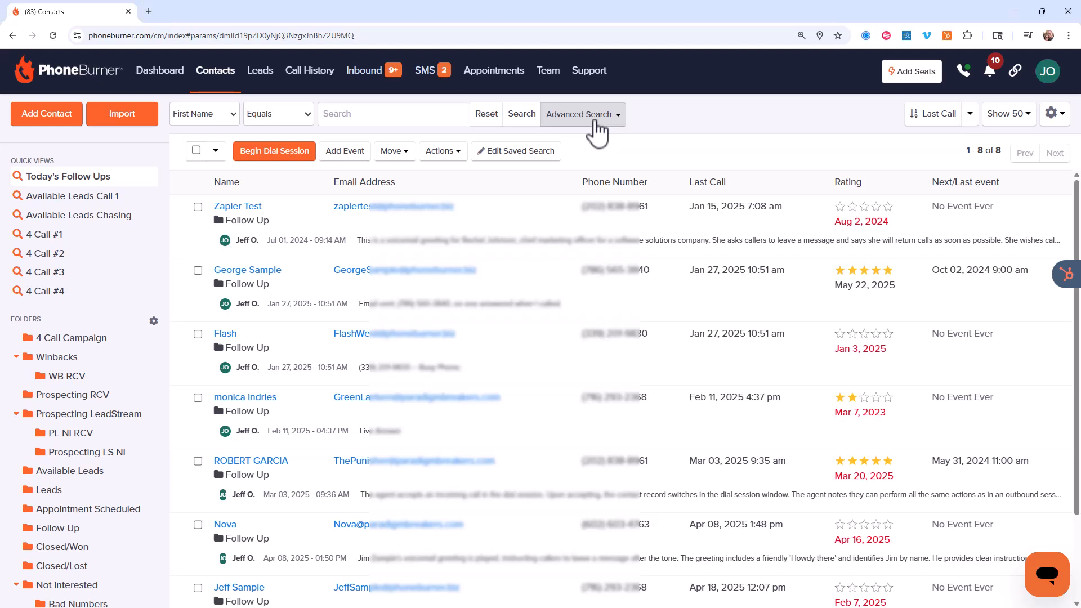
{"action": "left_click", "coordinate": [324, 143]}
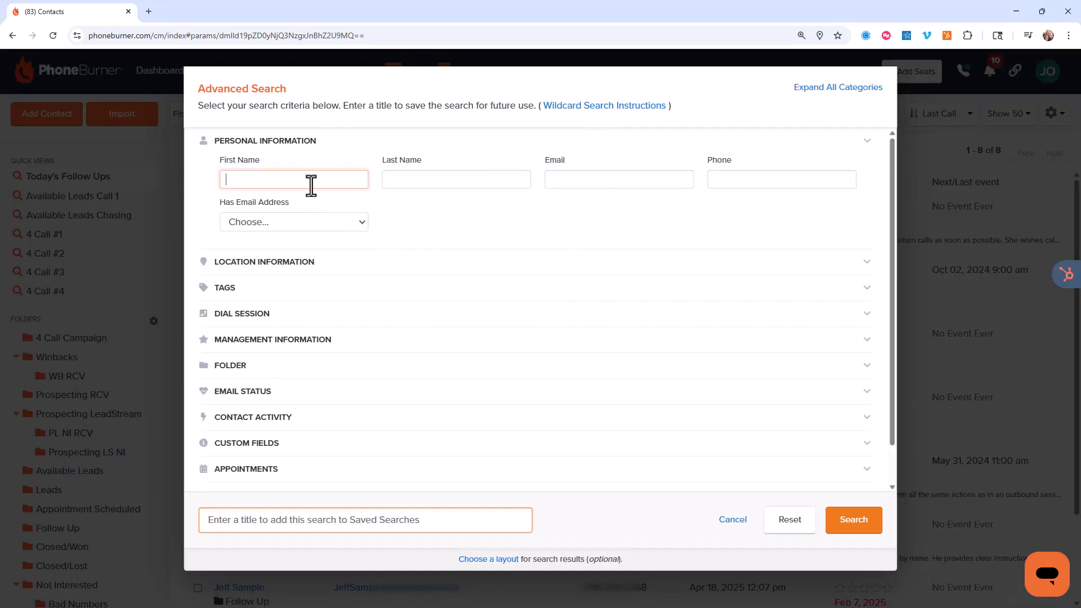
{"action": "left_click", "coordinate": [294, 145]}
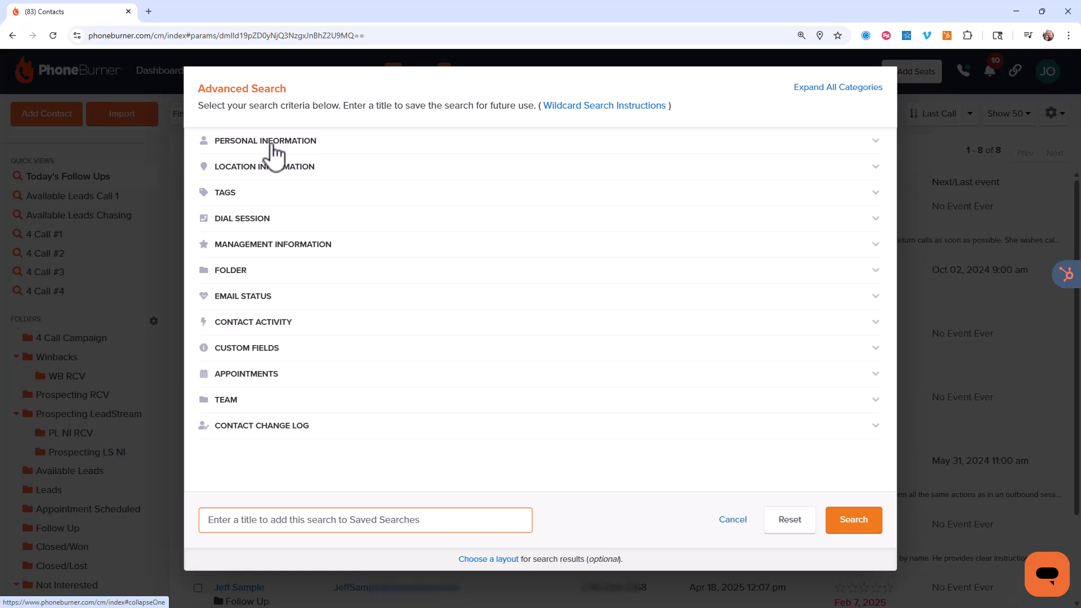
{"action": "left_click", "coordinate": [732, 520]}
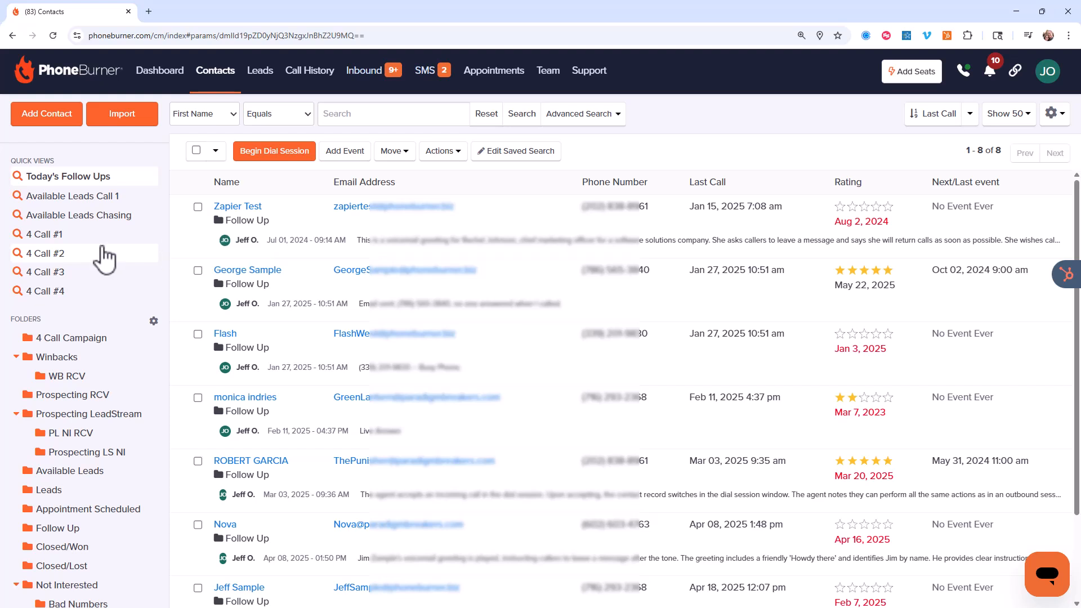
Examine the contact lists in the Leads folder and the Contacts folder.
{"action": "scroll", "coordinate": [104, 270], "scroll_direction": "down", "scroll_amount": 2}
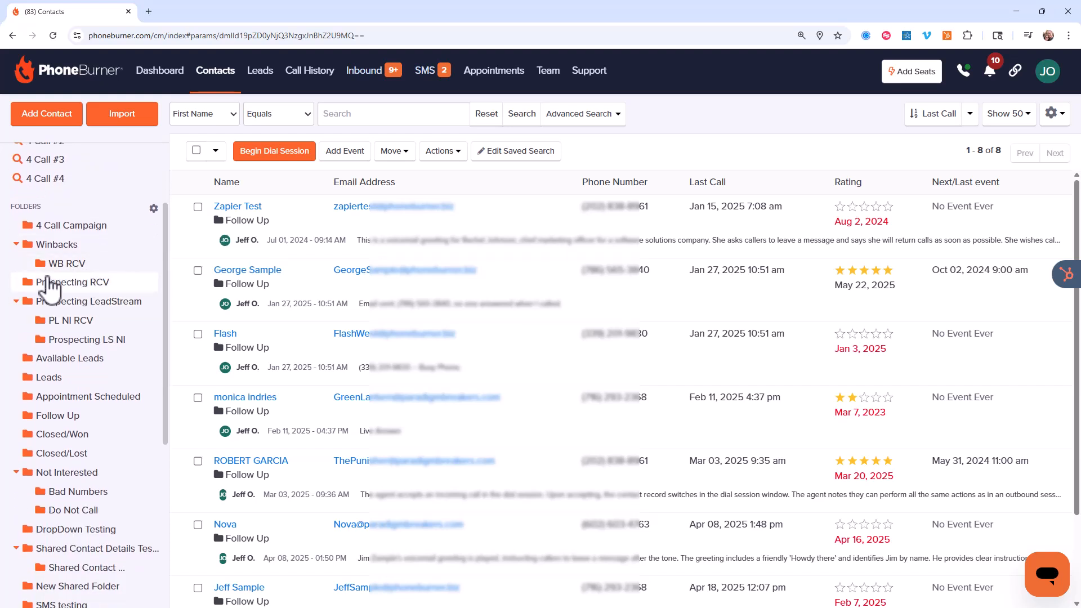
{"action": "left_click", "coordinate": [50, 383]}
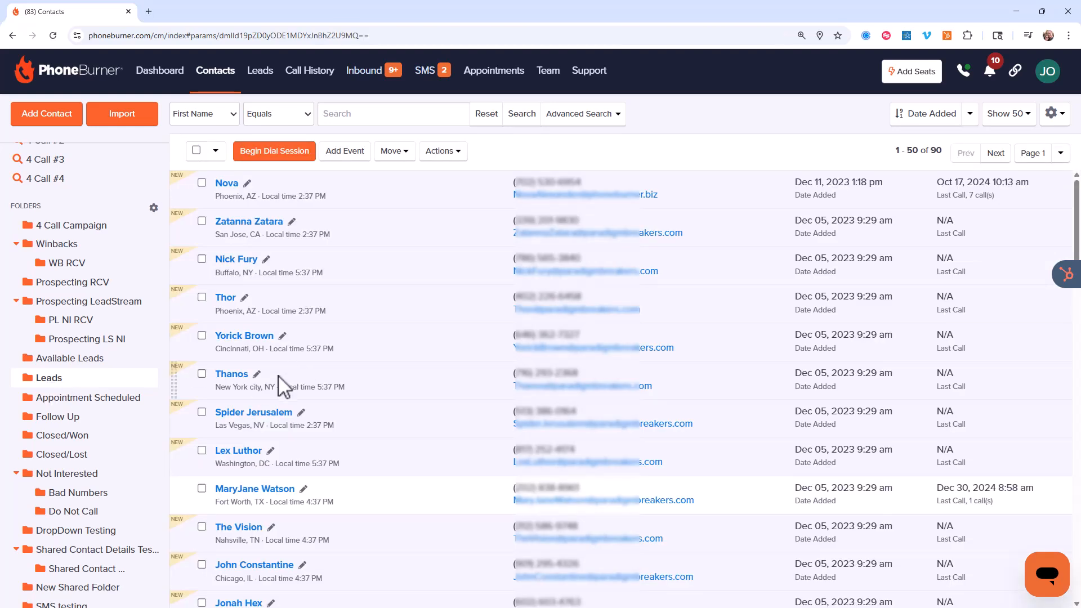
{"action": "scroll", "coordinate": [138, 387], "scroll_direction": "down", "scroll_amount": 5}
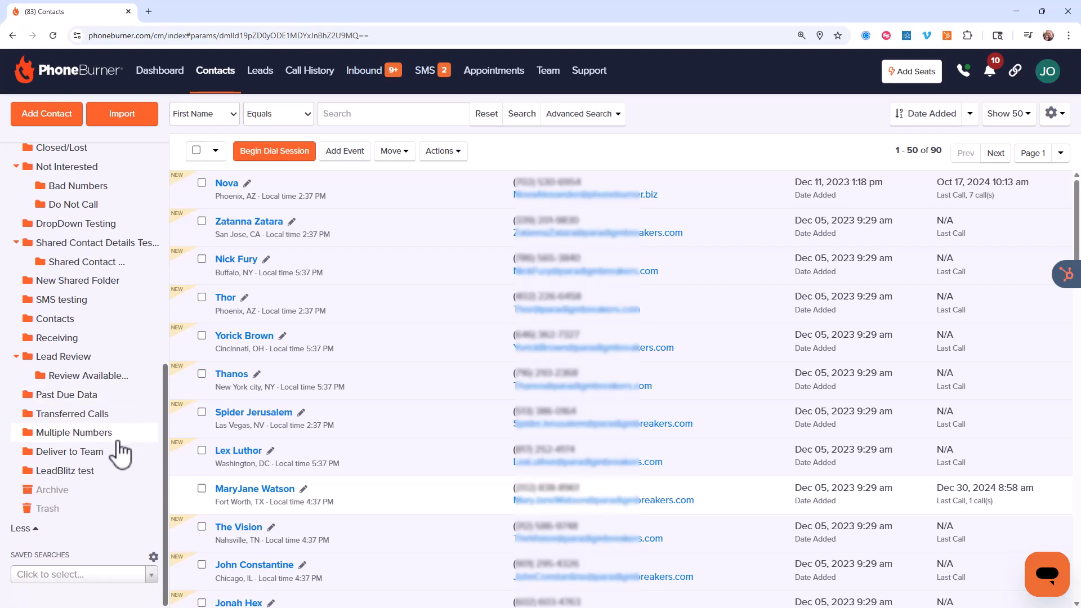
{"action": "scroll", "coordinate": [17, 467], "scroll_direction": "up", "scroll_amount": 1}
{"action": "left_click", "coordinate": [59, 384]}
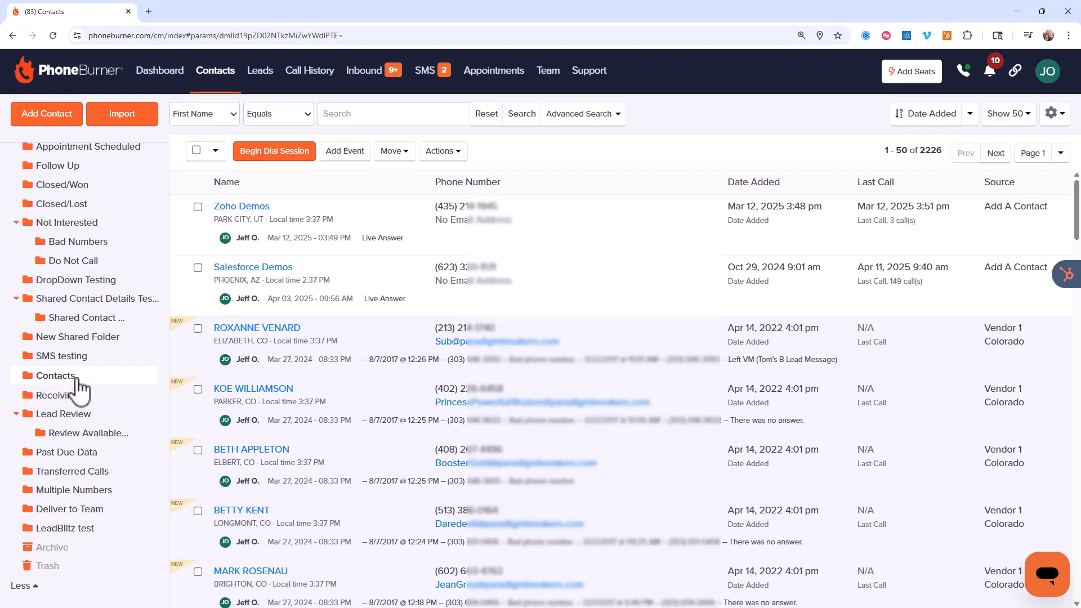
{"action": "scroll", "coordinate": [69, 376], "scroll_direction": "up", "scroll_amount": 3}
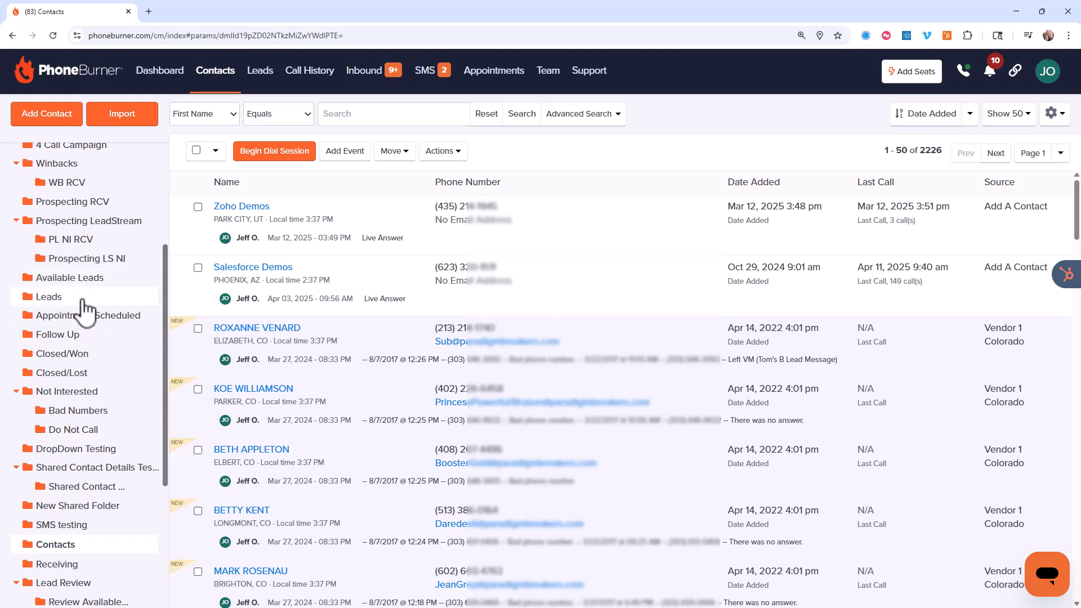
{"action": "scroll", "coordinate": [34, 394], "scroll_direction": "down", "scroll_amount": 2}
{"action": "scroll", "coordinate": [50, 443], "scroll_direction": "up", "scroll_amount": 5}
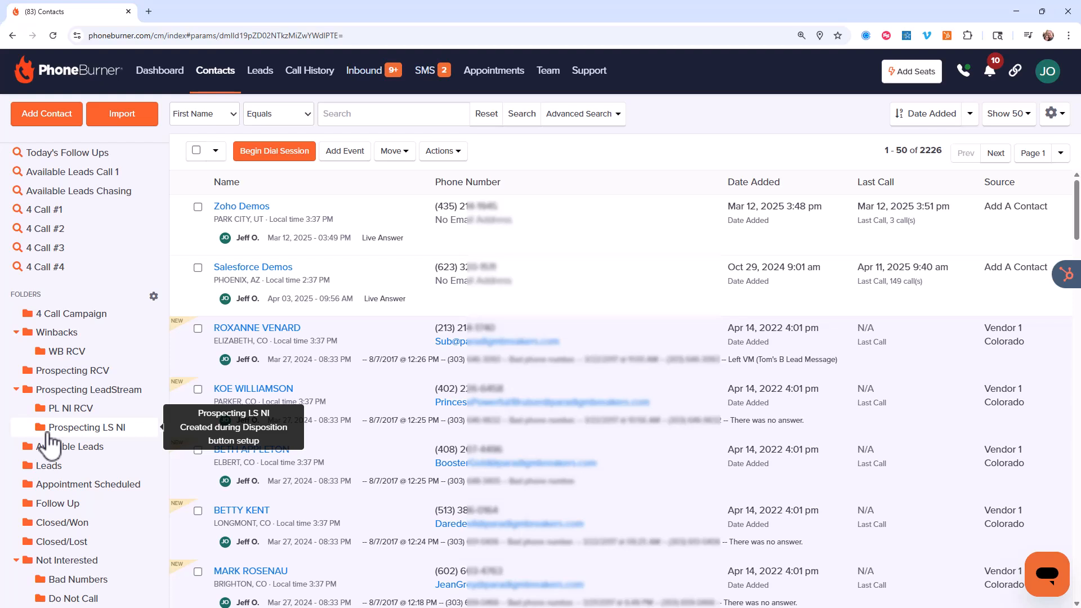
Start an advanced search that includes only the Leads folder and expand the Dial Session criteria.
{"action": "left_click", "coordinate": [567, 114]}
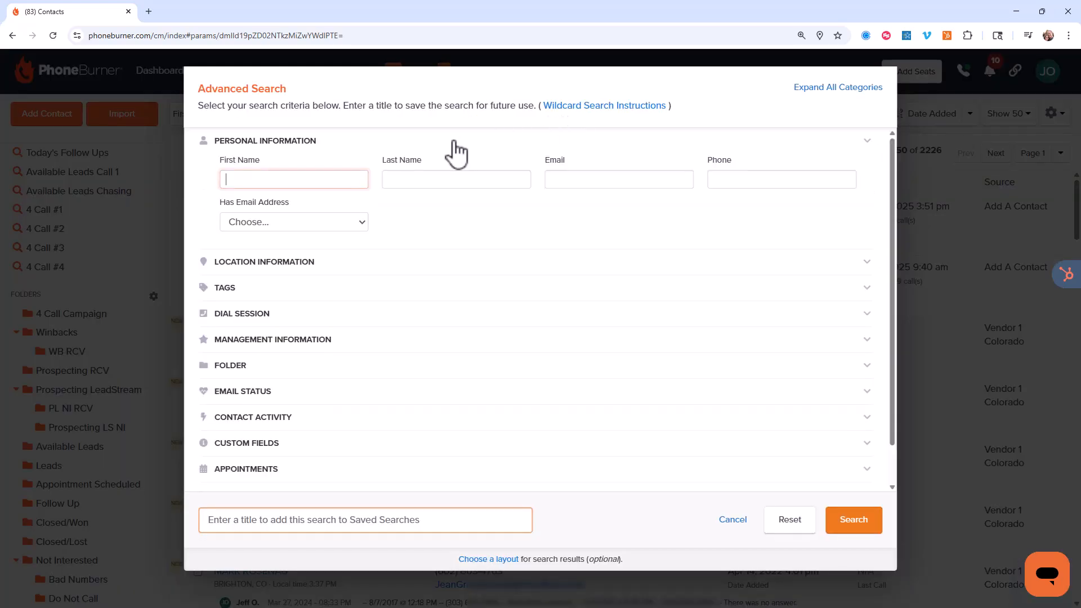
{"action": "left_click", "coordinate": [313, 147]}
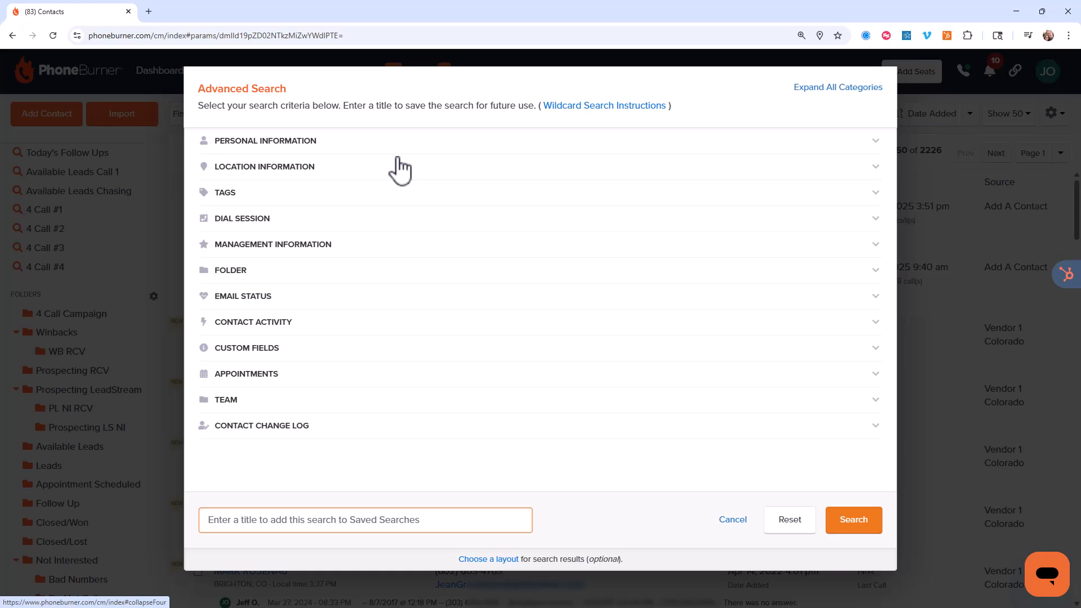
{"action": "left_click", "coordinate": [260, 277]}
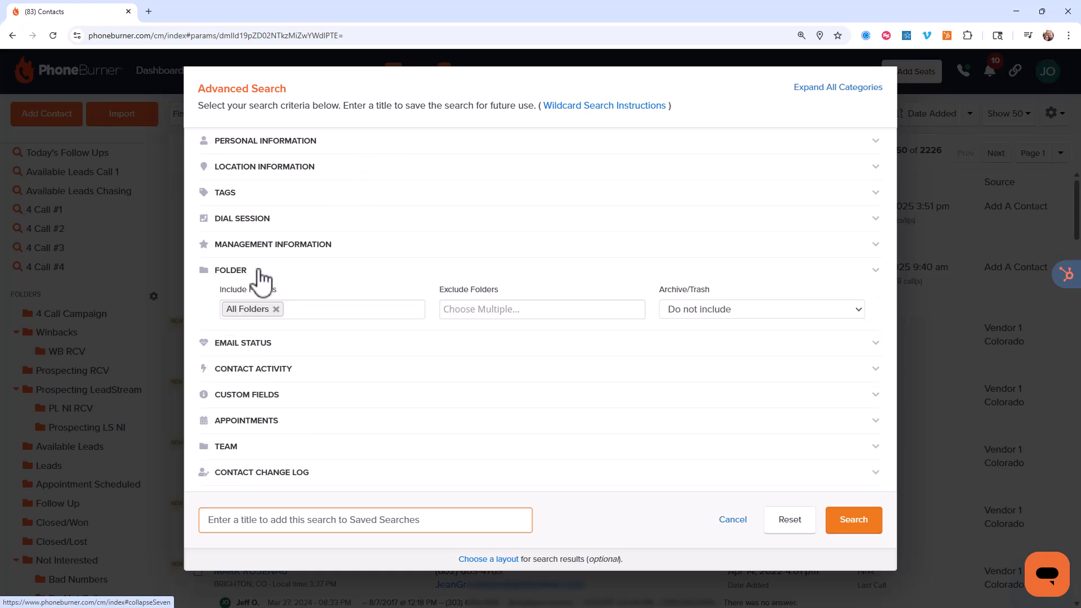
{"action": "left_click", "coordinate": [296, 312]}
{"action": "scroll", "coordinate": [296, 377], "scroll_direction": "down", "scroll_amount": 1}
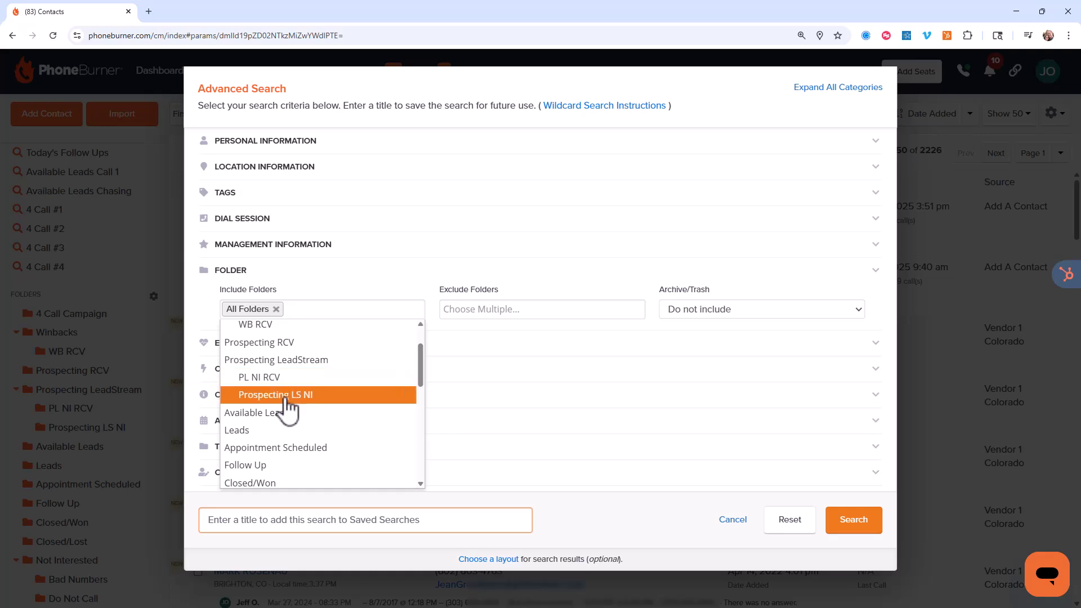
{"action": "left_click", "coordinate": [270, 435]}
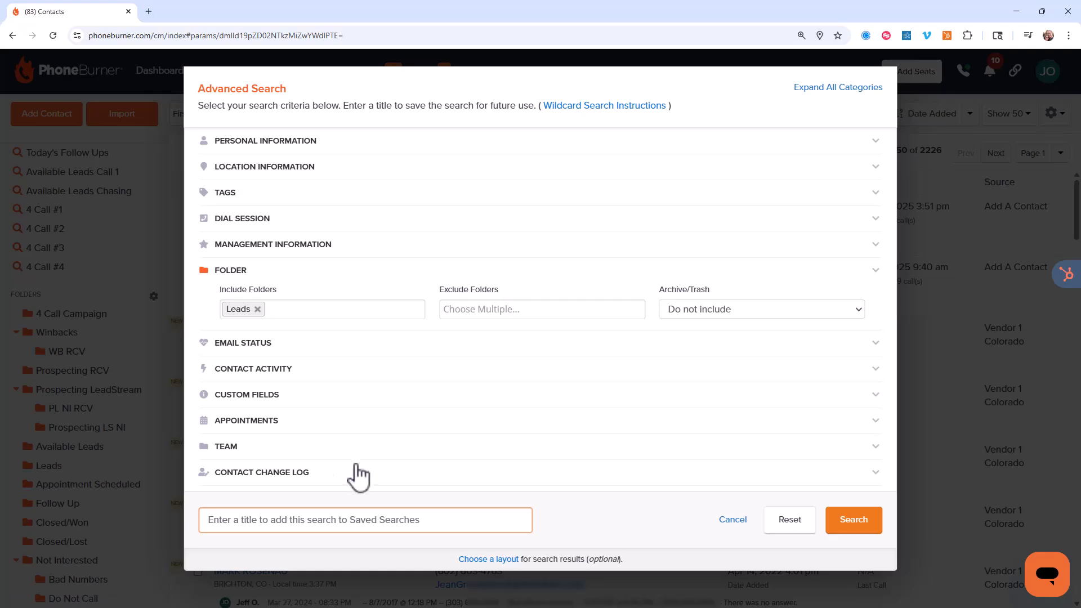
{"action": "left_click", "coordinate": [271, 228]}
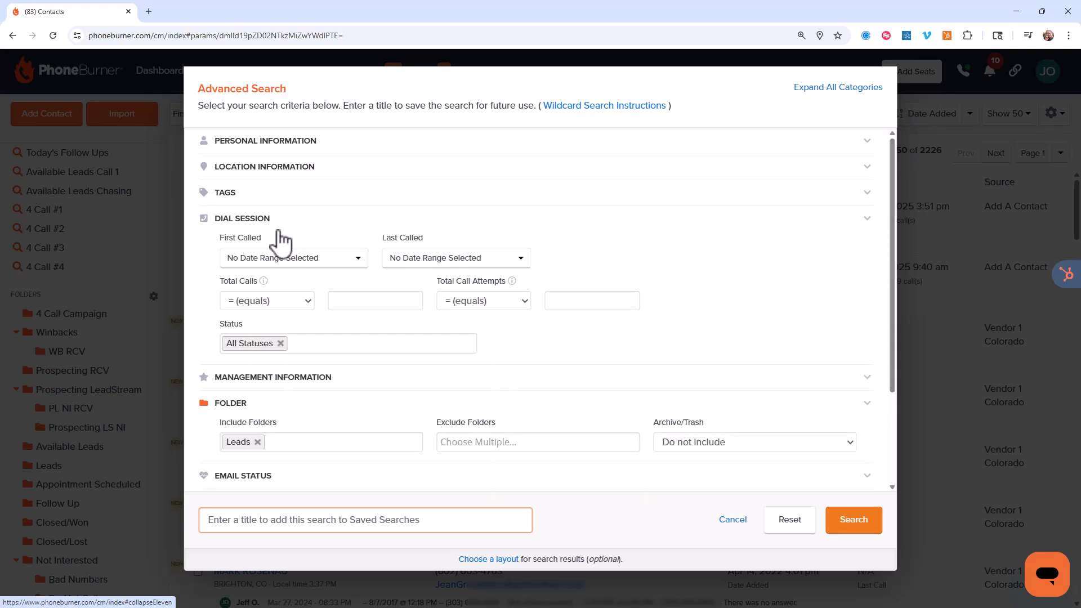
{"action": "left_click", "coordinate": [340, 300]}
{"action": "type", "text": "0"}
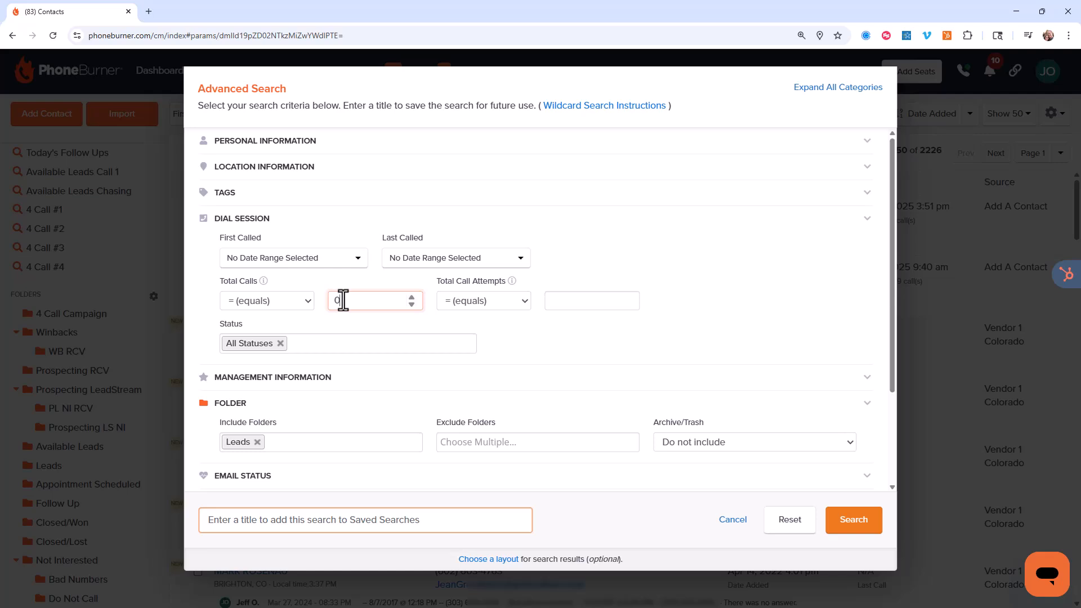
{"action": "key", "text": "BackSpace"}
Set the Last Called criterion to Has Never Been Called.
{"action": "left_click", "coordinate": [433, 258]}
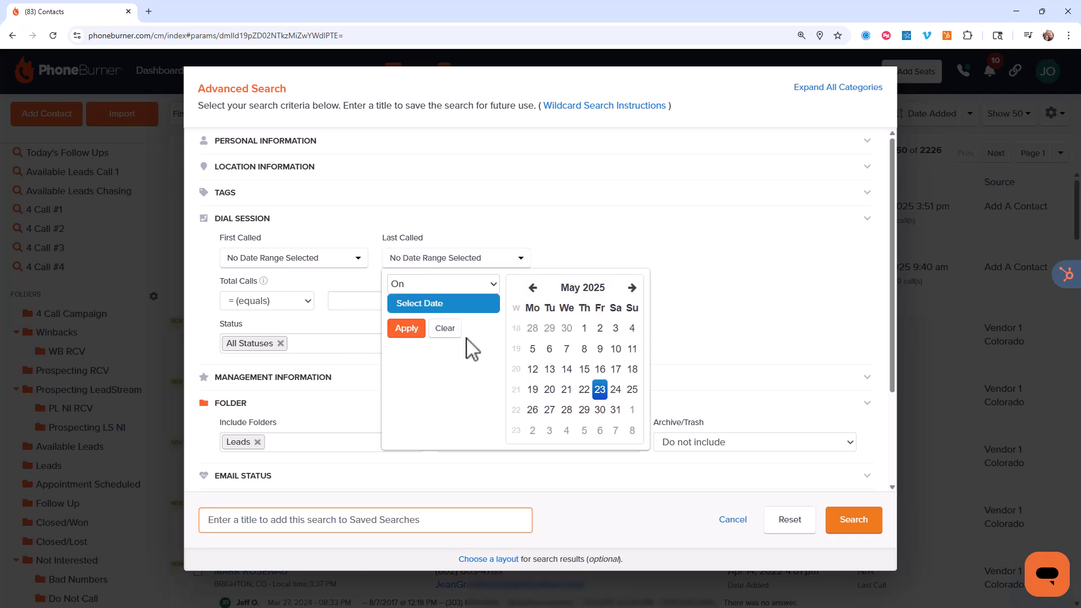
{"action": "left_click", "coordinate": [478, 285]}
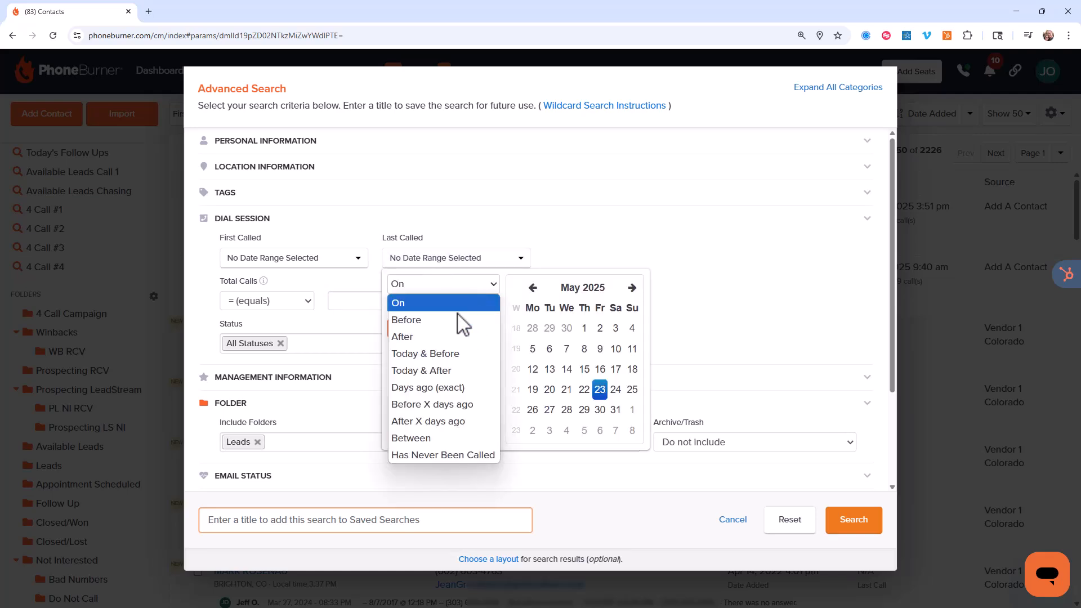
{"action": "left_click", "coordinate": [431, 453]}
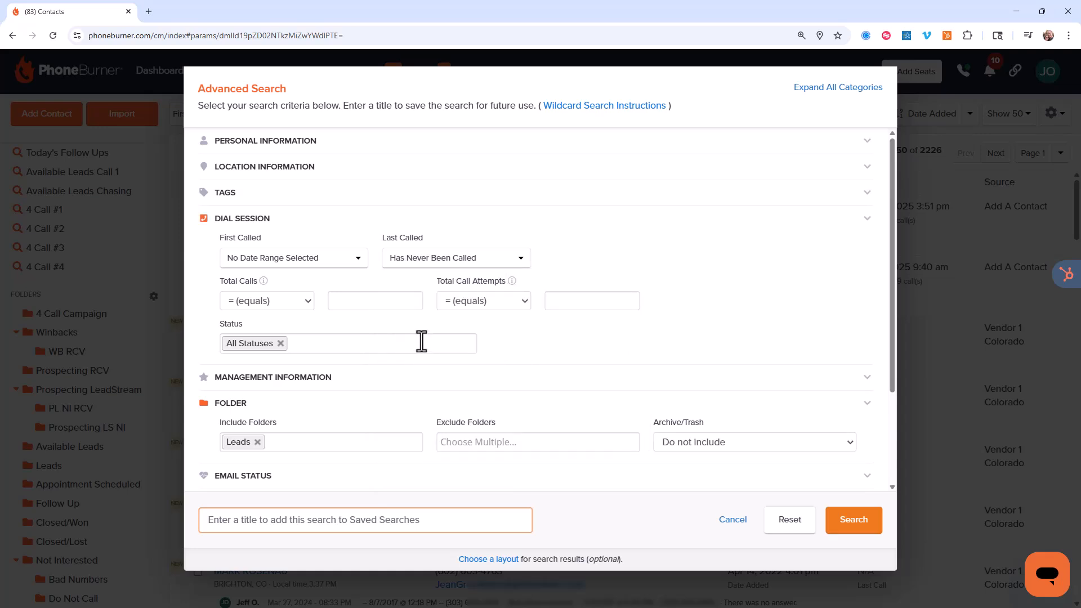
Title the search "Leads Call 1" to save it, and run it.
{"action": "scroll", "coordinate": [398, 403], "scroll_direction": "down", "scroll_amount": 3}
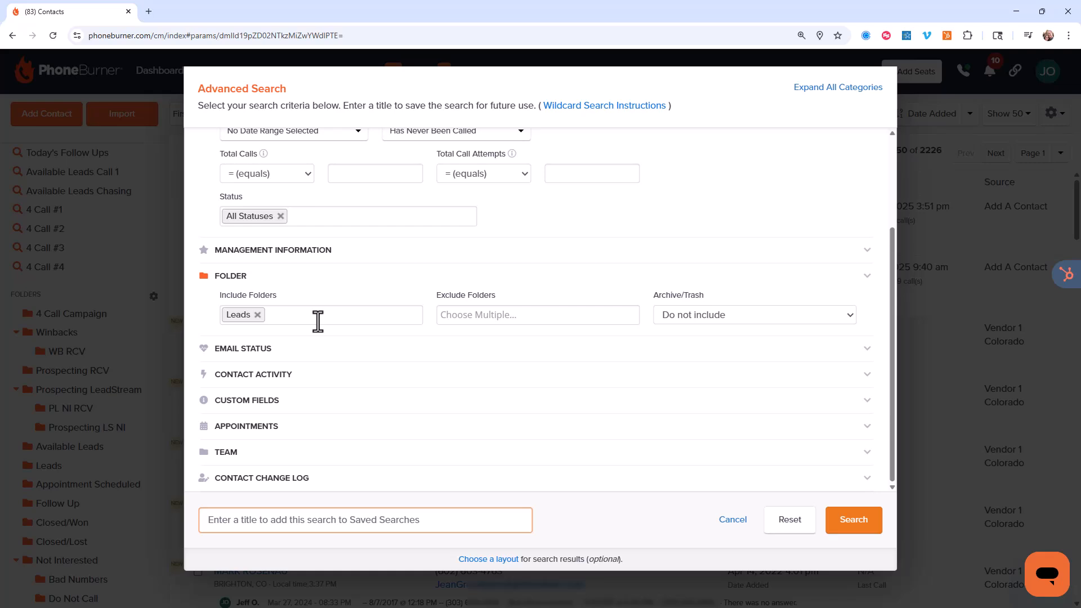
{"action": "scroll", "coordinate": [337, 312], "scroll_direction": "up", "scroll_amount": 2}
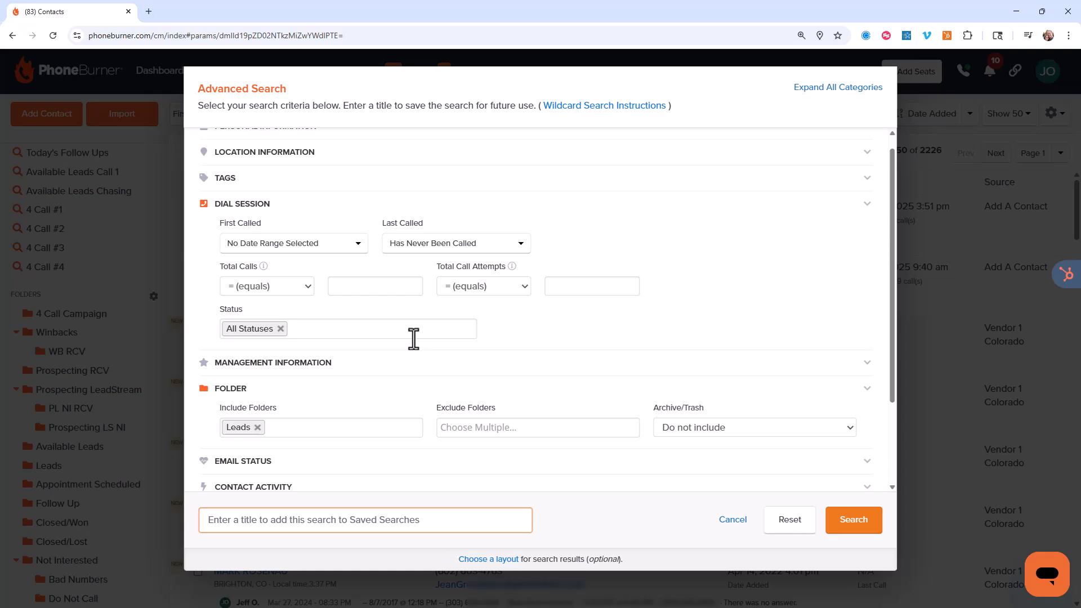
{"action": "scroll", "coordinate": [414, 338], "scroll_direction": "down", "scroll_amount": 1}
{"action": "left_click", "coordinate": [318, 521]}
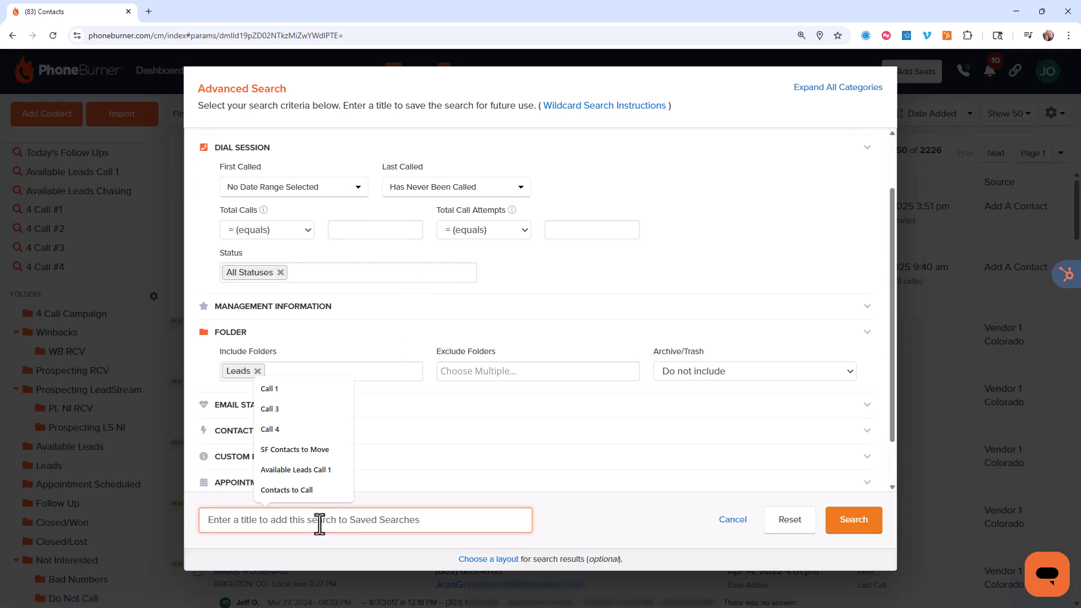
{"action": "type", "text": "Leads Cal"}
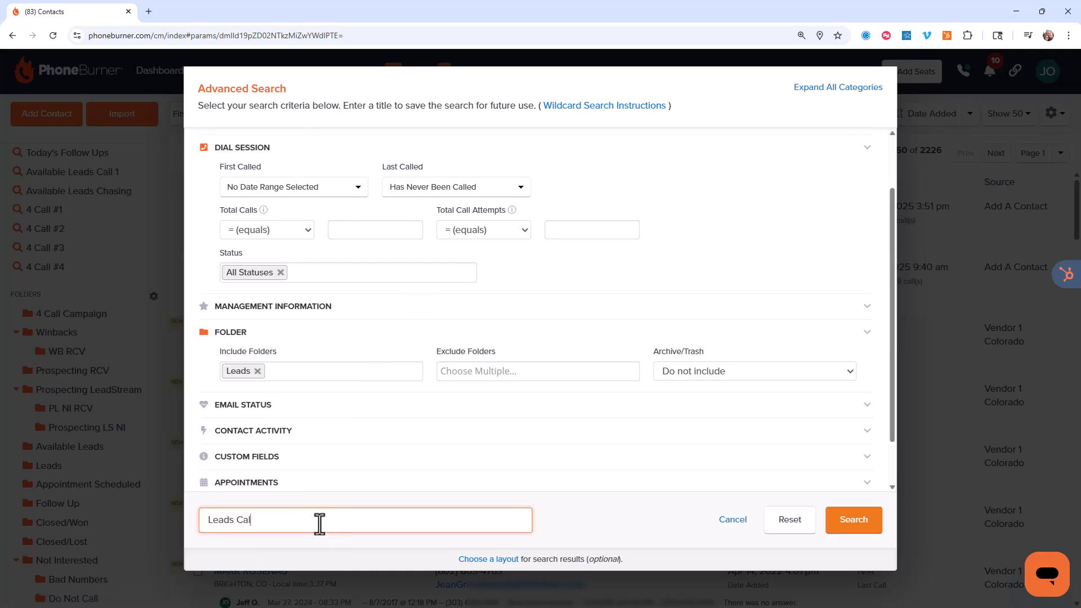
{"action": "type", "text": "l 1"}
{"action": "left_click", "coordinate": [850, 535]}
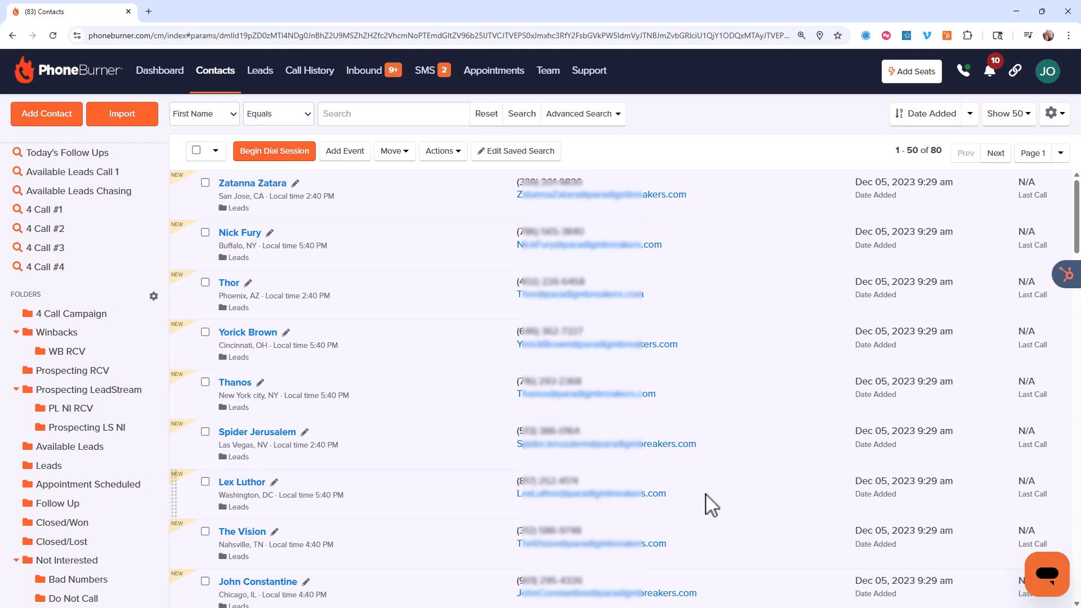
Look through the saved searches list and the quick views for the Leads Call 1 search.
{"action": "scroll", "coordinate": [82, 179], "scroll_direction": "up", "scroll_amount": 1}
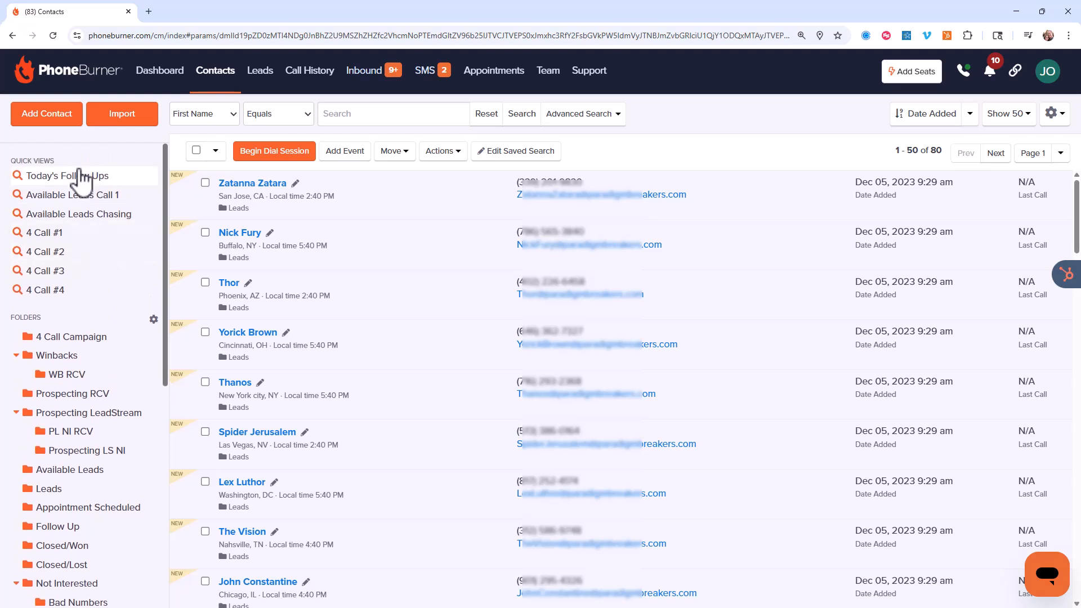
{"action": "scroll", "coordinate": [58, 270], "scroll_direction": "down", "scroll_amount": 7}
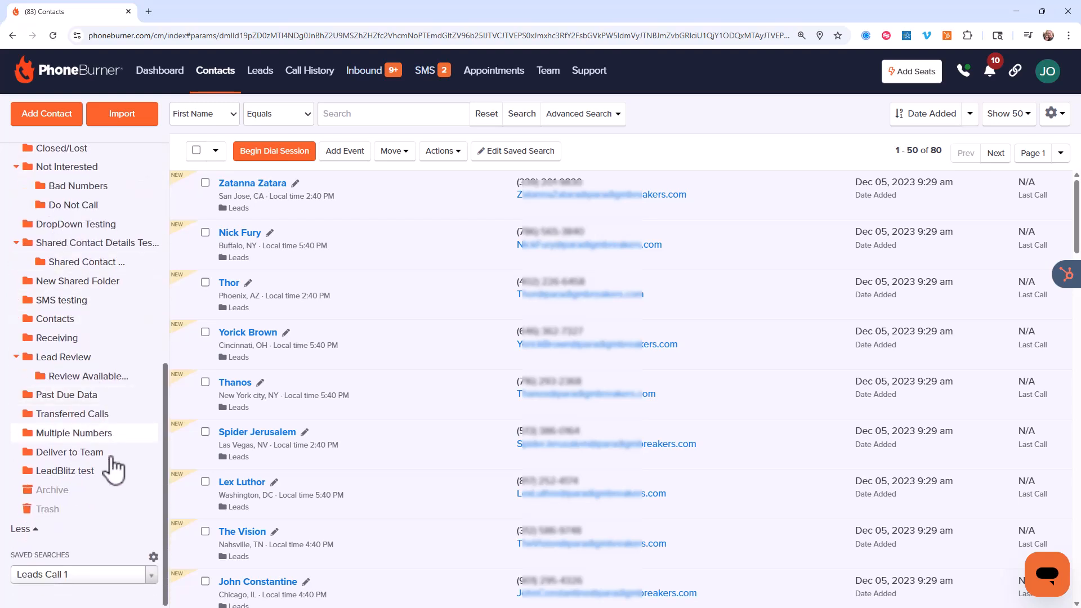
{"action": "left_click", "coordinate": [85, 574]}
{"action": "scroll", "coordinate": [85, 495], "scroll_direction": "up", "scroll_amount": 1}
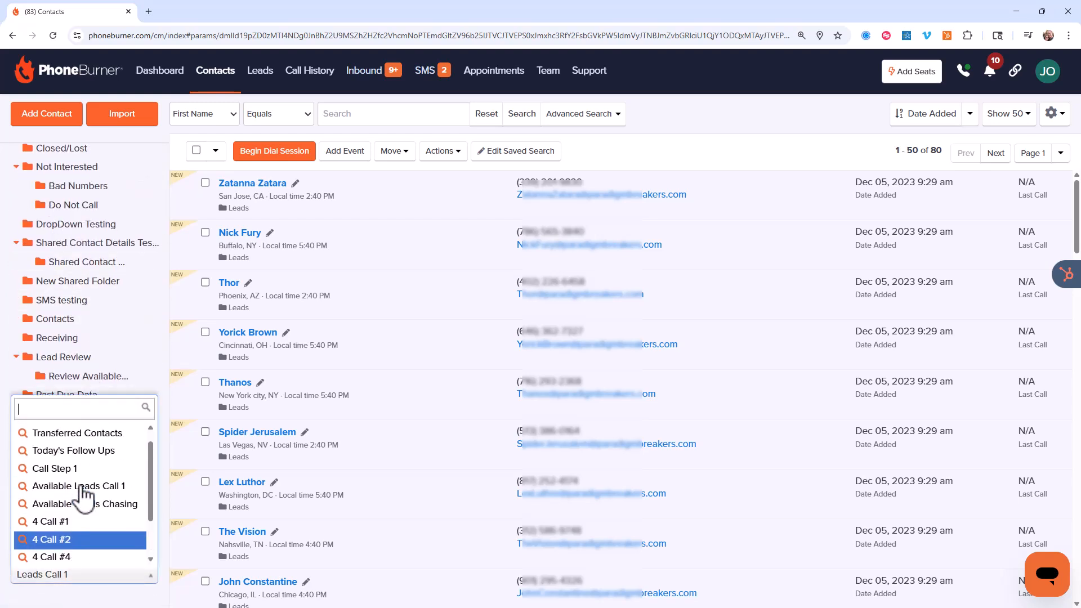
{"action": "scroll", "coordinate": [81, 490], "scroll_direction": "down", "scroll_amount": 1}
{"action": "scroll", "coordinate": [81, 490], "scroll_direction": "up", "scroll_amount": 1}
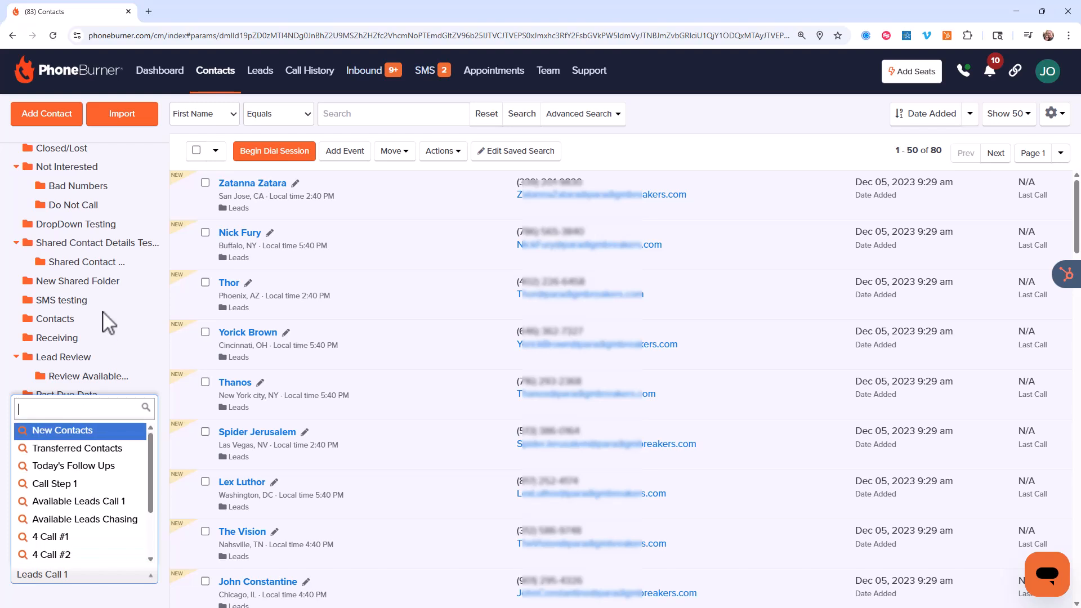
{"action": "left_click", "coordinate": [126, 597]}
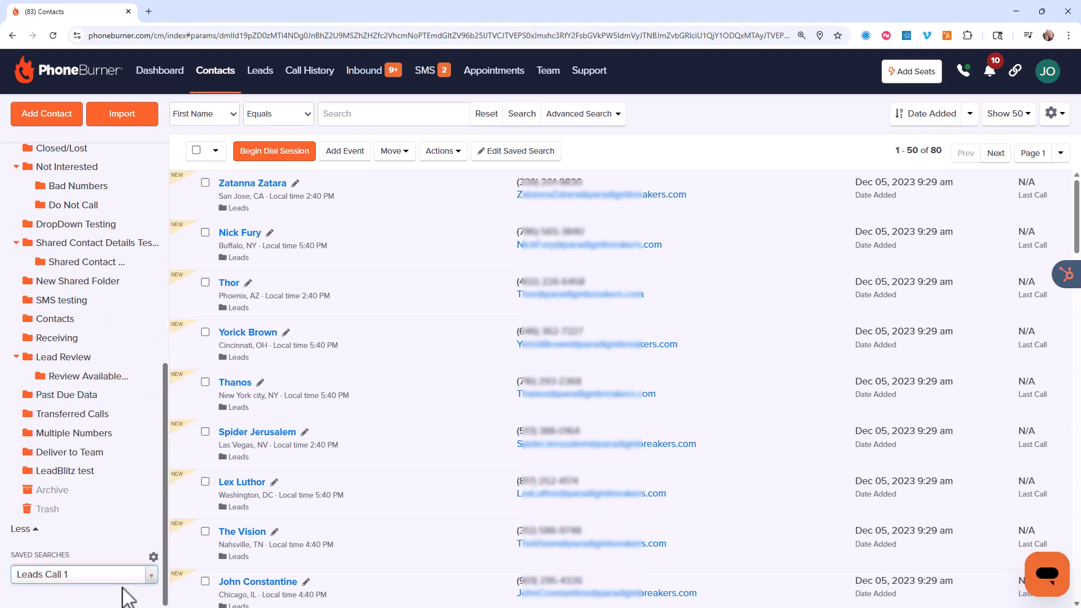
{"action": "scroll", "coordinate": [73, 366], "scroll_direction": "up", "scroll_amount": 7}
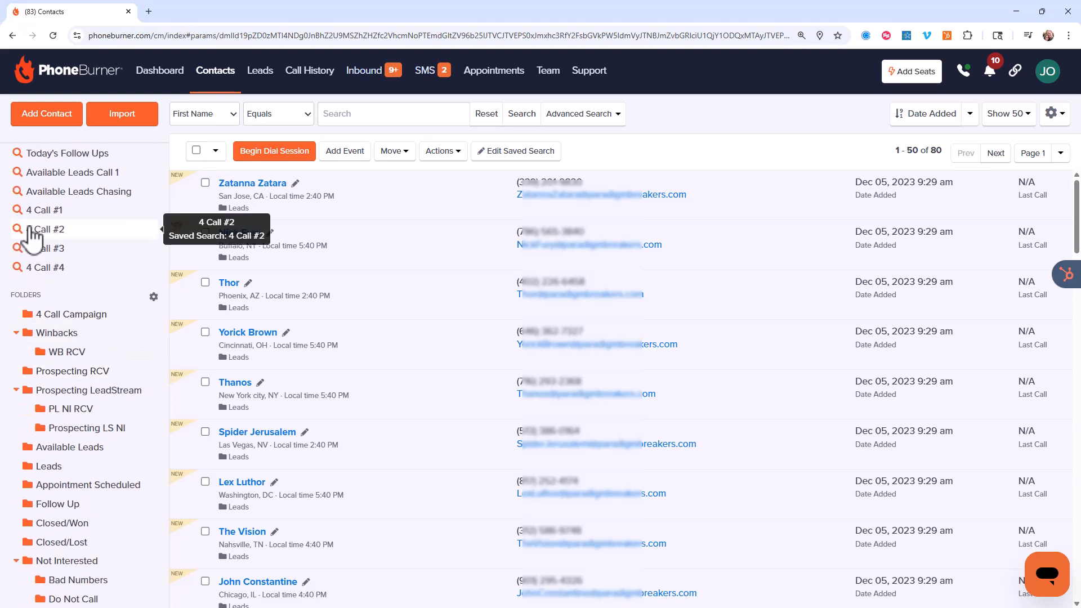
{"action": "scroll", "coordinate": [48, 272], "scroll_direction": "down", "scroll_amount": 7}
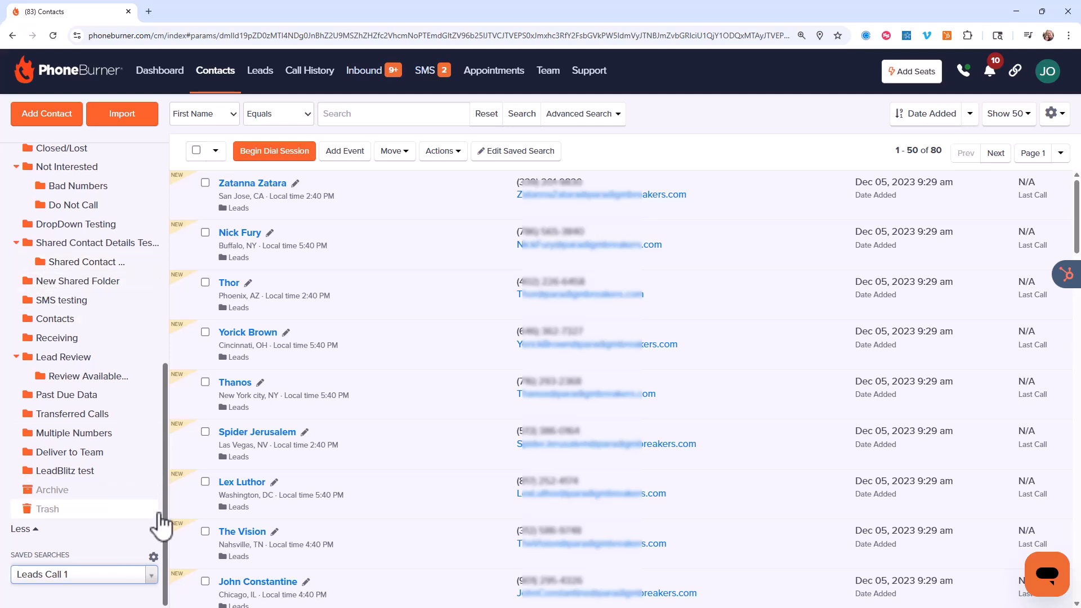
Open the saved searches management page and pin Leads Call 1 to the quick views.
{"action": "left_click", "coordinate": [154, 557]}
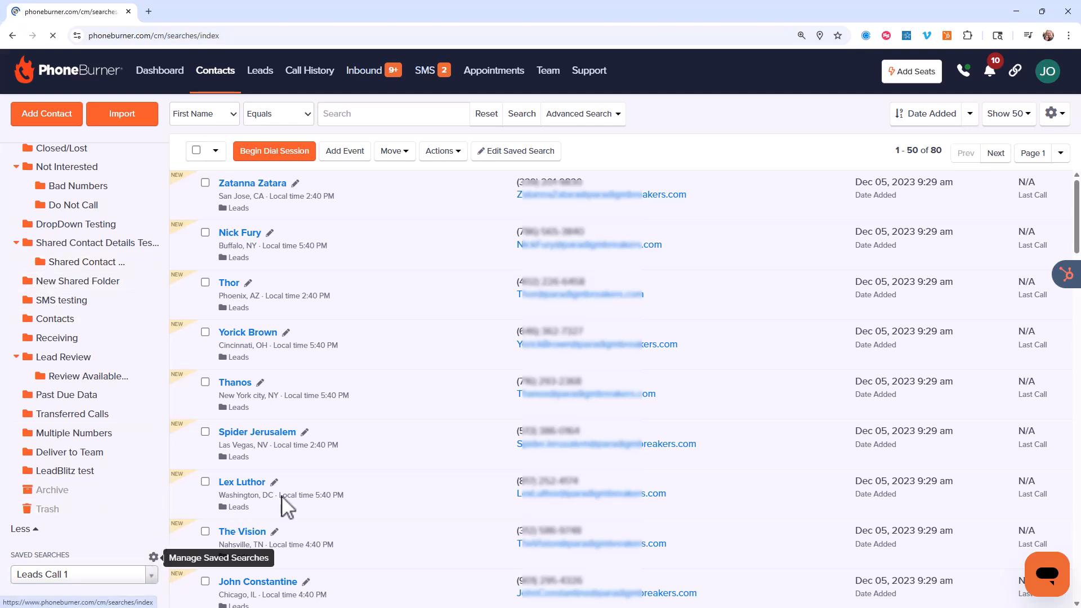
{"action": "scroll", "coordinate": [732, 521], "scroll_direction": "down", "scroll_amount": 4}
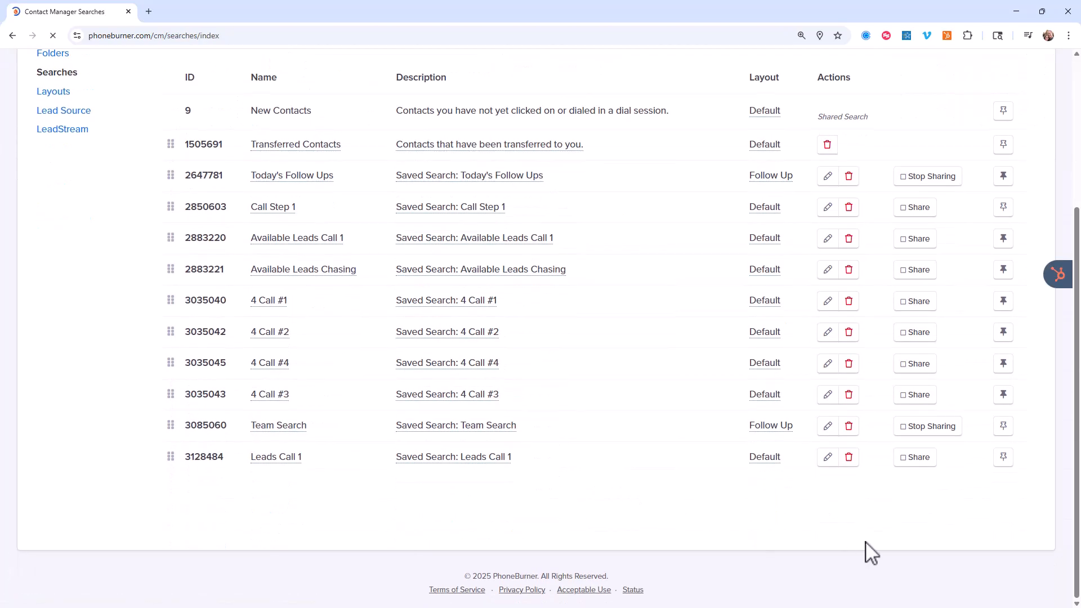
{"action": "left_click", "coordinate": [1001, 459]}
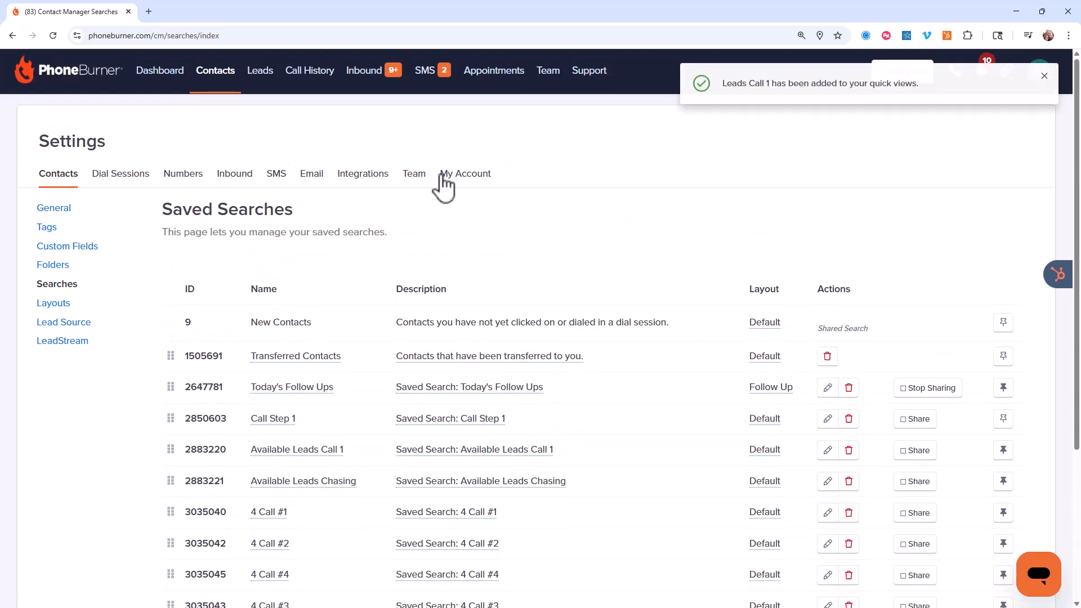
Return to the contacts, start a new advanced search and restrict its included folders to Leads.
{"action": "left_click", "coordinate": [223, 72]}
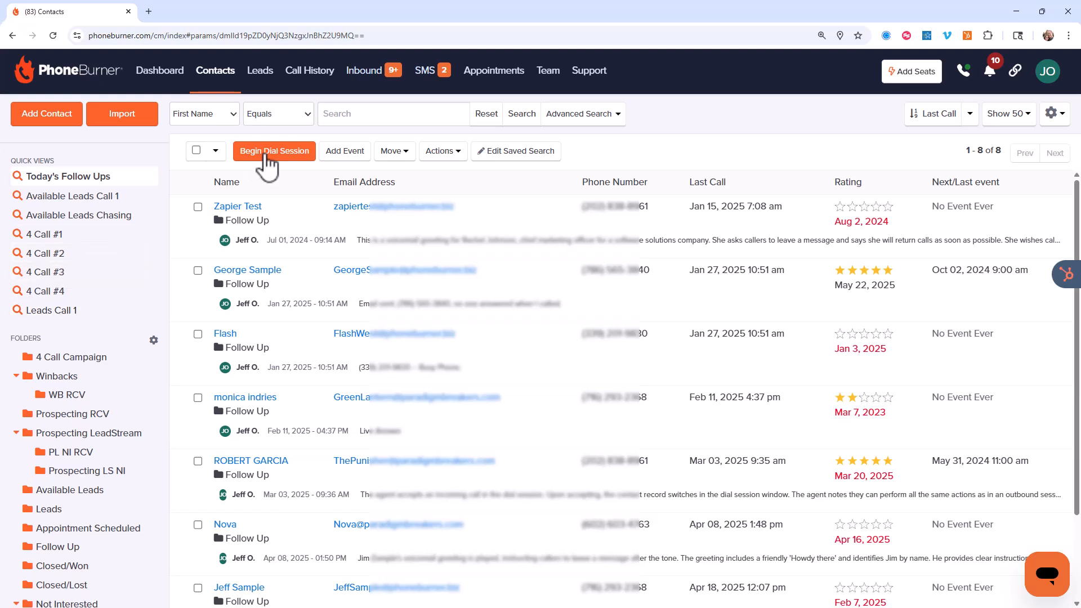
{"action": "left_click", "coordinate": [560, 116]}
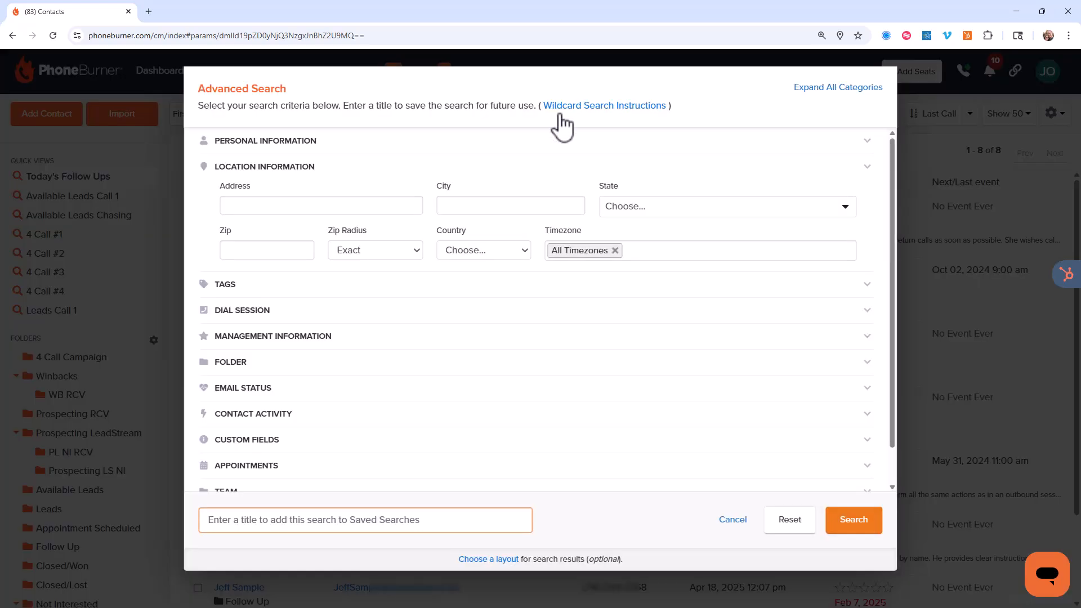
{"action": "left_click", "coordinate": [313, 142]}
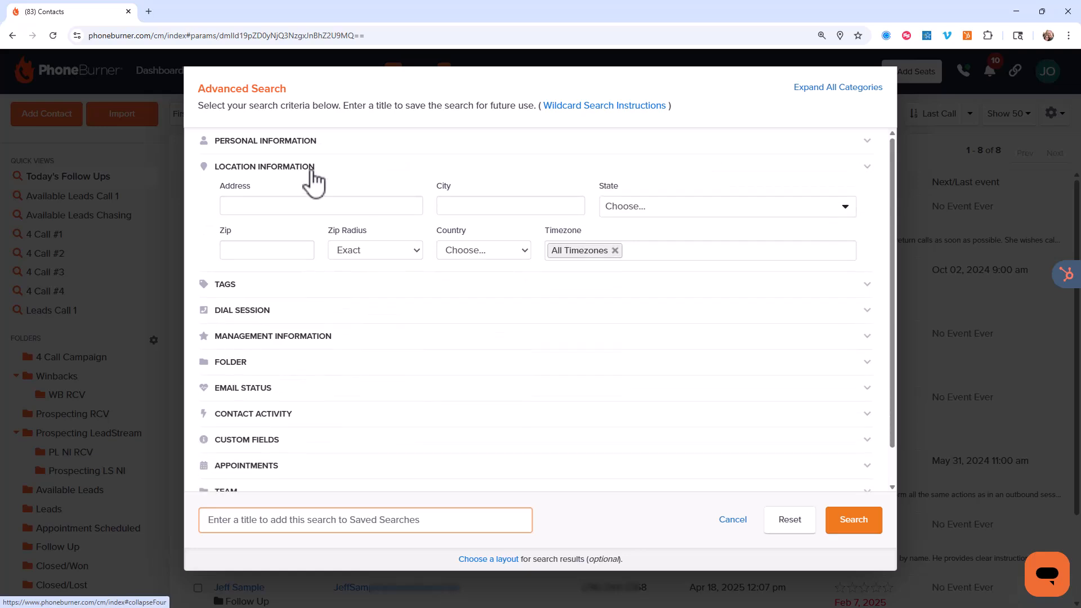
{"action": "left_click", "coordinate": [311, 169]}
{"action": "left_click", "coordinate": [242, 271]}
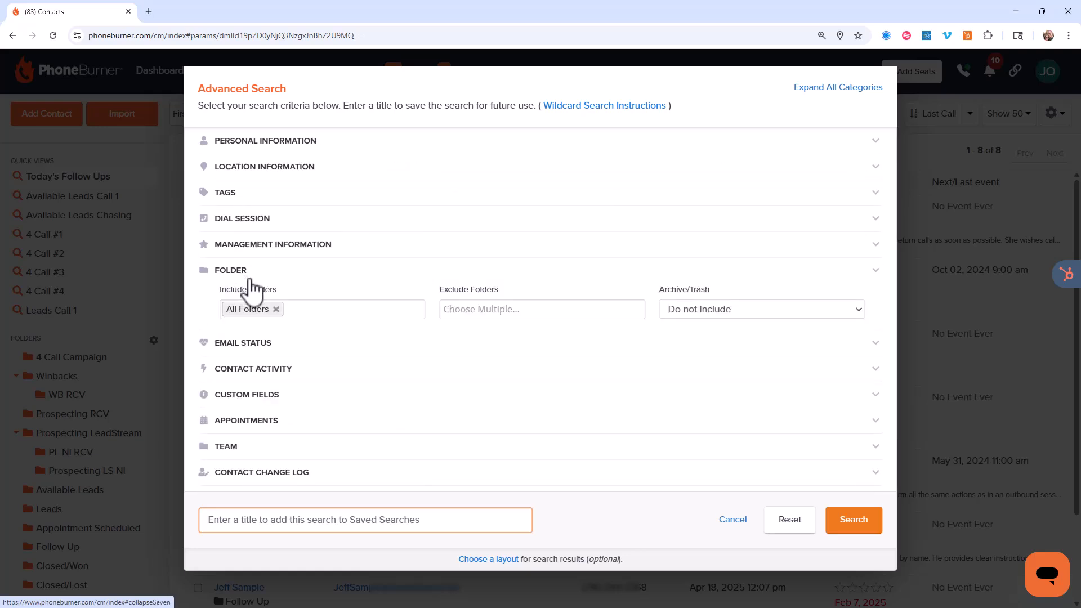
{"action": "left_click", "coordinate": [320, 318]}
{"action": "scroll", "coordinate": [313, 362], "scroll_direction": "down", "scroll_amount": 1}
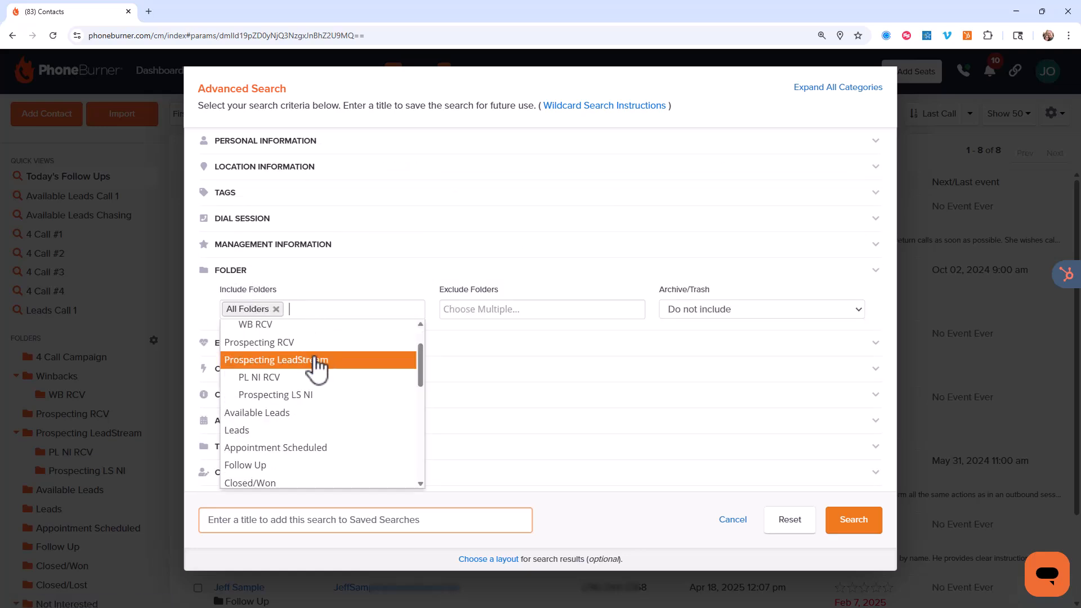
{"action": "left_click", "coordinate": [287, 430]}
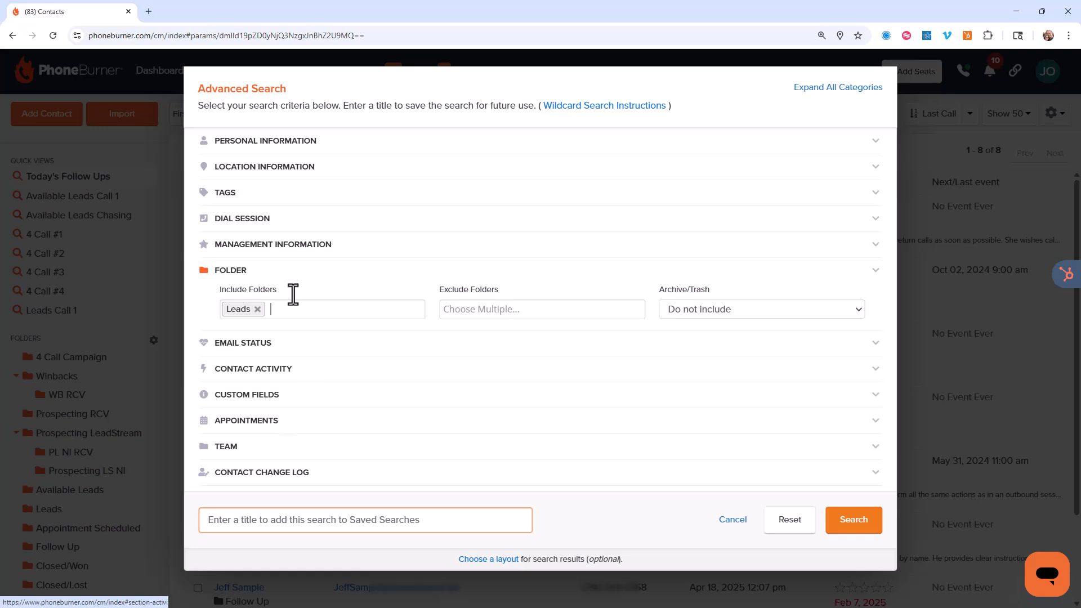
Set the dial session criterion Total Call Attempts to equals 1.
{"action": "left_click", "coordinate": [260, 228]}
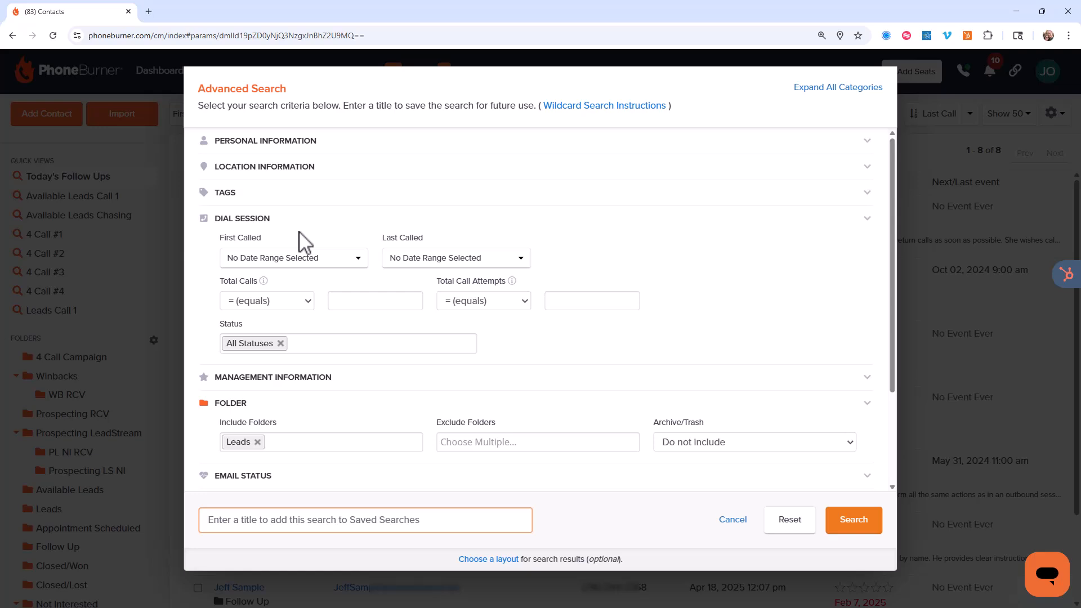
{"action": "left_click", "coordinate": [337, 299]}
{"action": "type", "text": "1"}
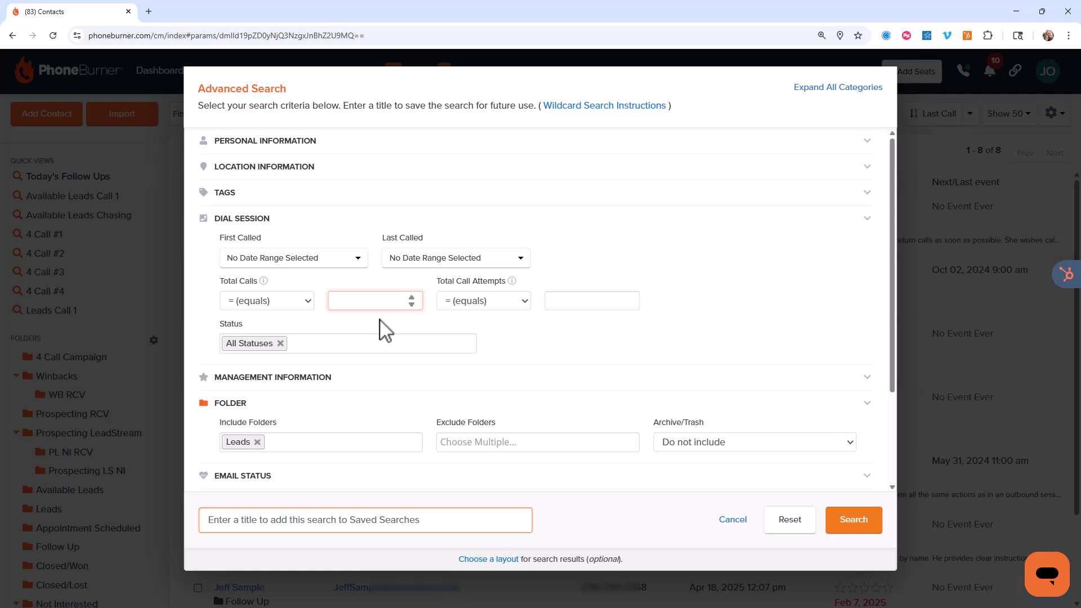
{"action": "left_click", "coordinate": [589, 301]}
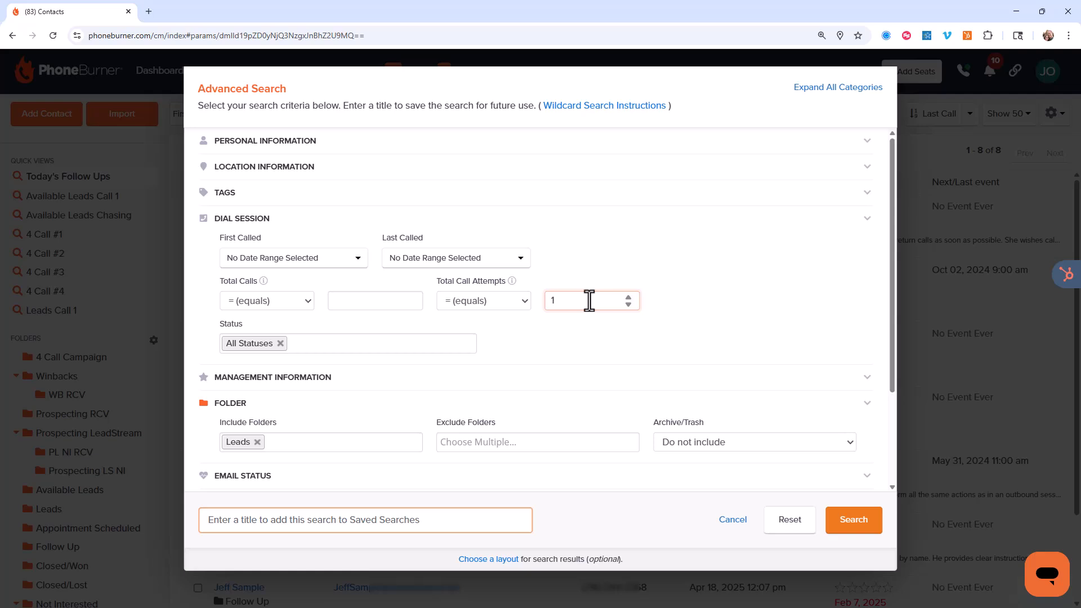
Title the search "Leads Call 2" to save it, and run it.
{"action": "left_click", "coordinate": [377, 517]}
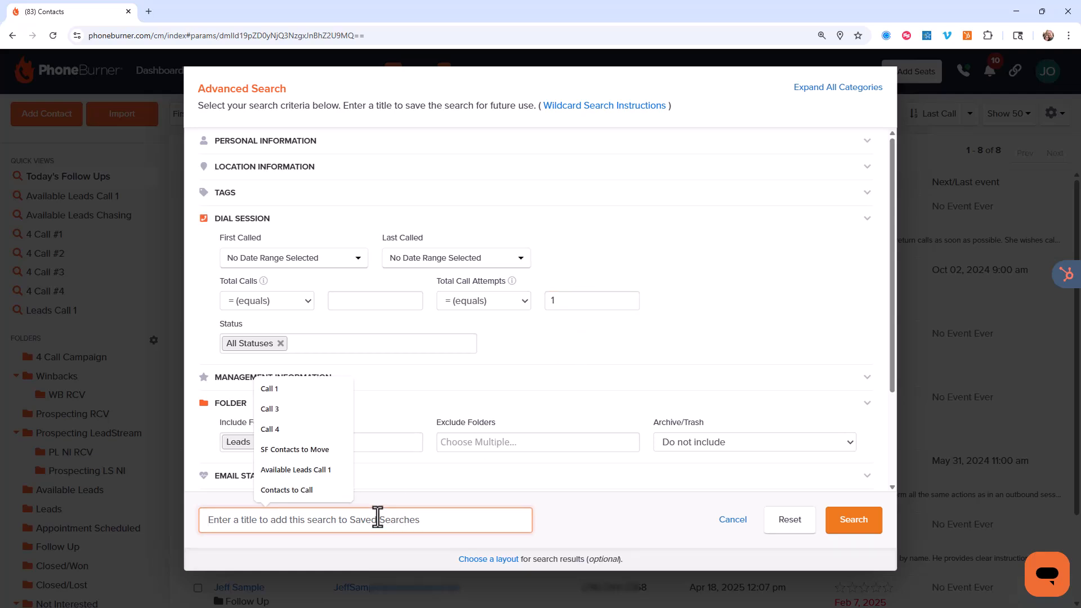
{"action": "type", "text": "Leads Ca"}
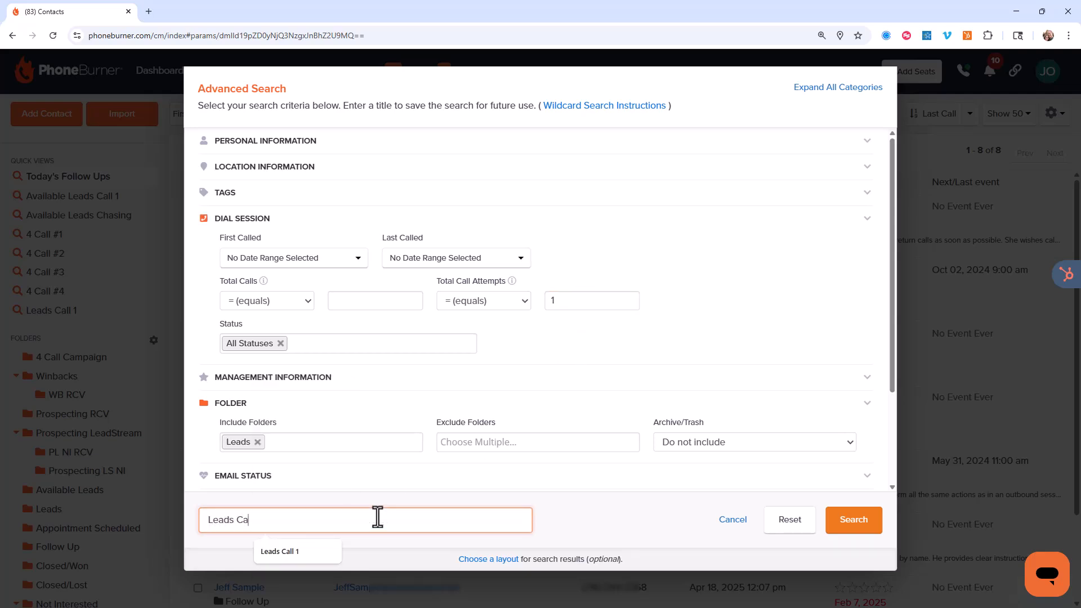
{"action": "type", "text": "ll 2"}
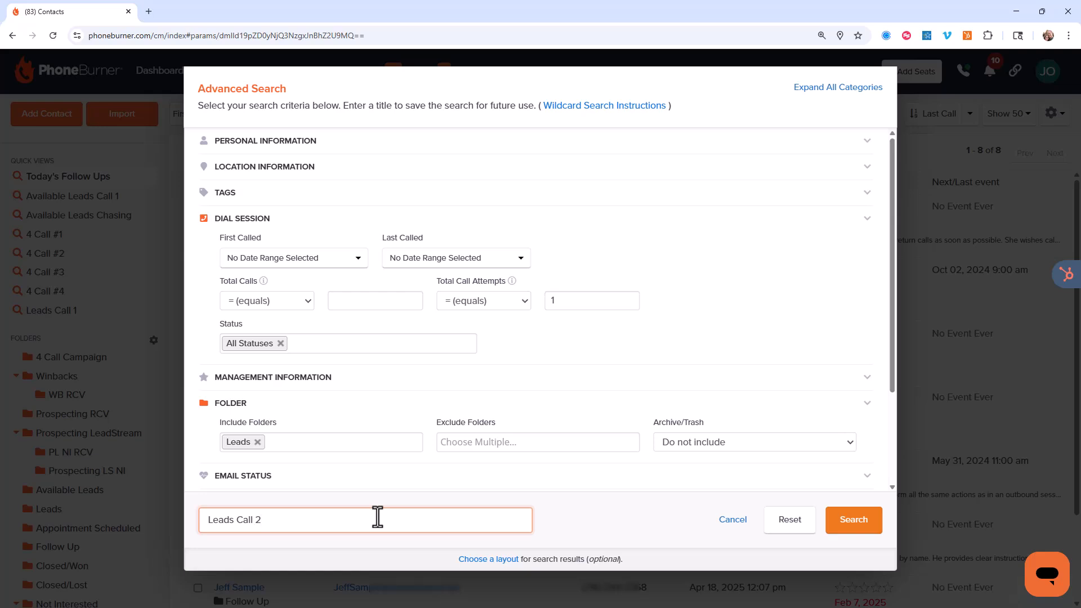
{"action": "left_click", "coordinate": [869, 534]}
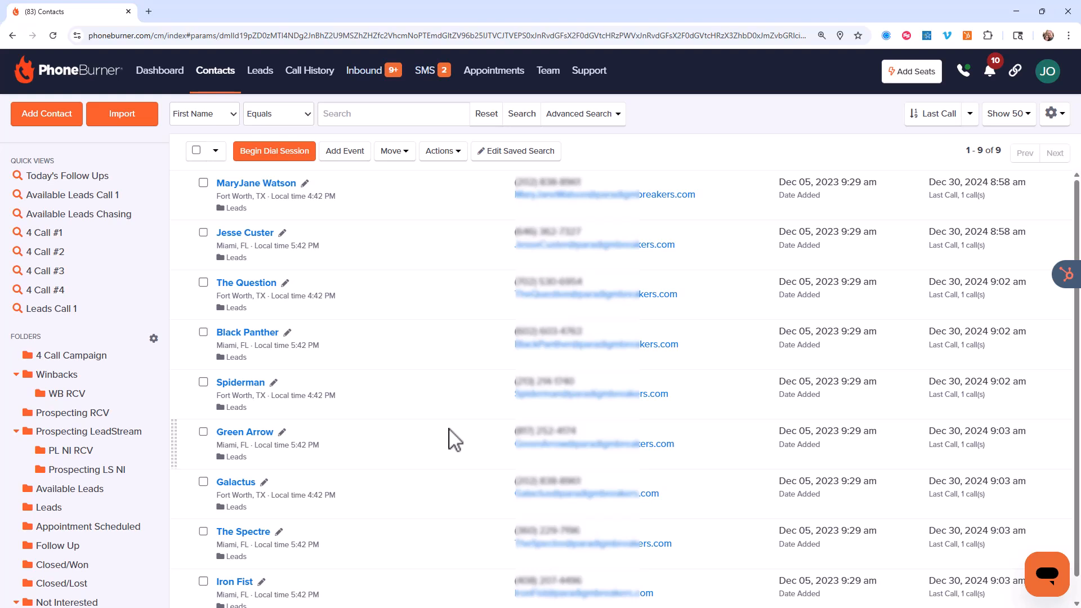
Open the Leads Call 2 saved search for editing at its dial session criteria.
{"action": "scroll", "coordinate": [137, 478], "scroll_direction": "down", "scroll_amount": 5}
{"action": "scroll", "coordinate": [129, 409], "scroll_direction": "up", "scroll_amount": 5}
{"action": "scroll", "coordinate": [98, 384], "scroll_direction": "down", "scroll_amount": 1}
{"action": "mouse_move", "coordinate": [99, 384]}
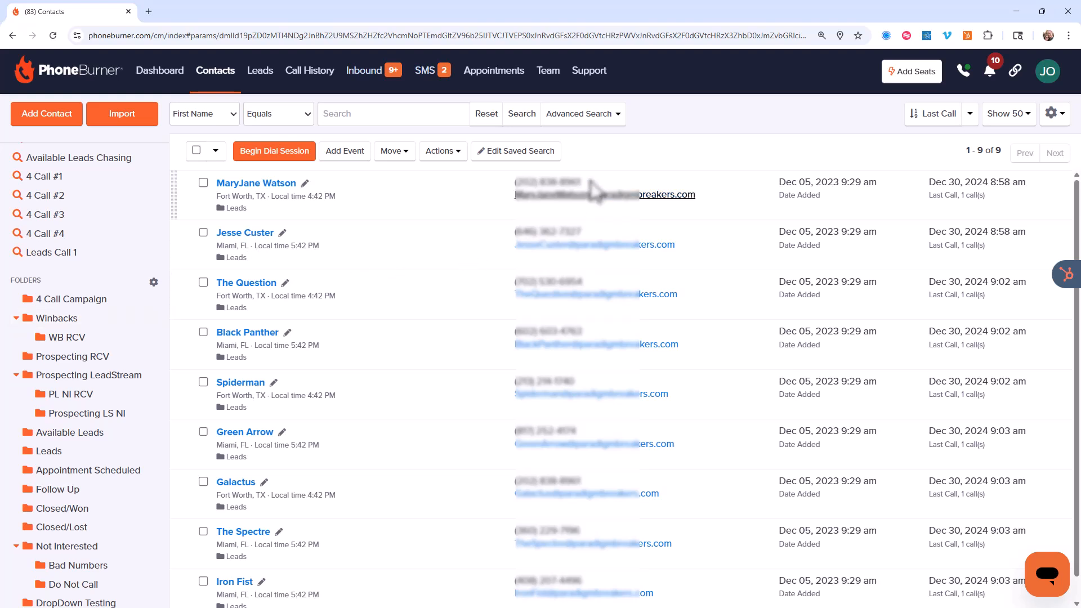
{"action": "left_click", "coordinate": [509, 156]}
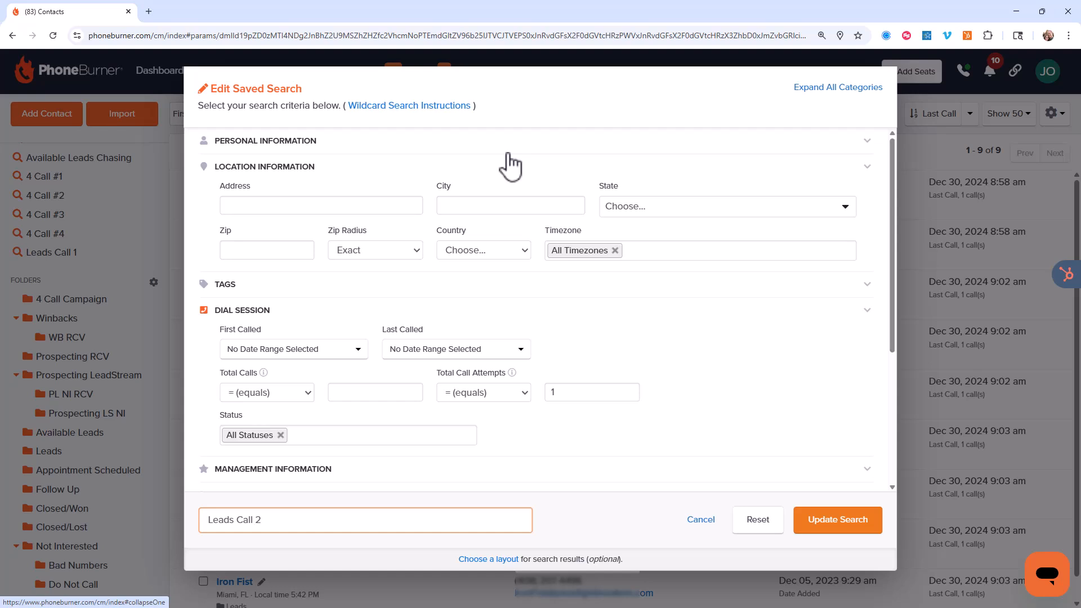
{"action": "scroll", "coordinate": [538, 304], "scroll_direction": "down", "scroll_amount": 3}
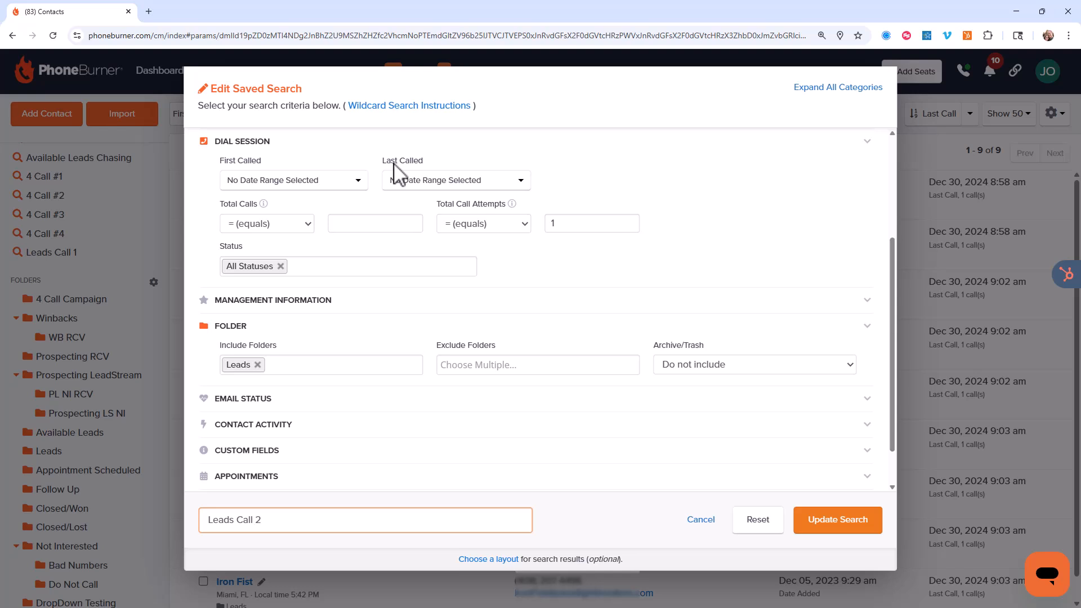
Set the Last Called criterion to Before X days ago with 0 days, and update the saved search.
{"action": "left_click", "coordinate": [401, 180]}
{"action": "left_click", "coordinate": [409, 205]}
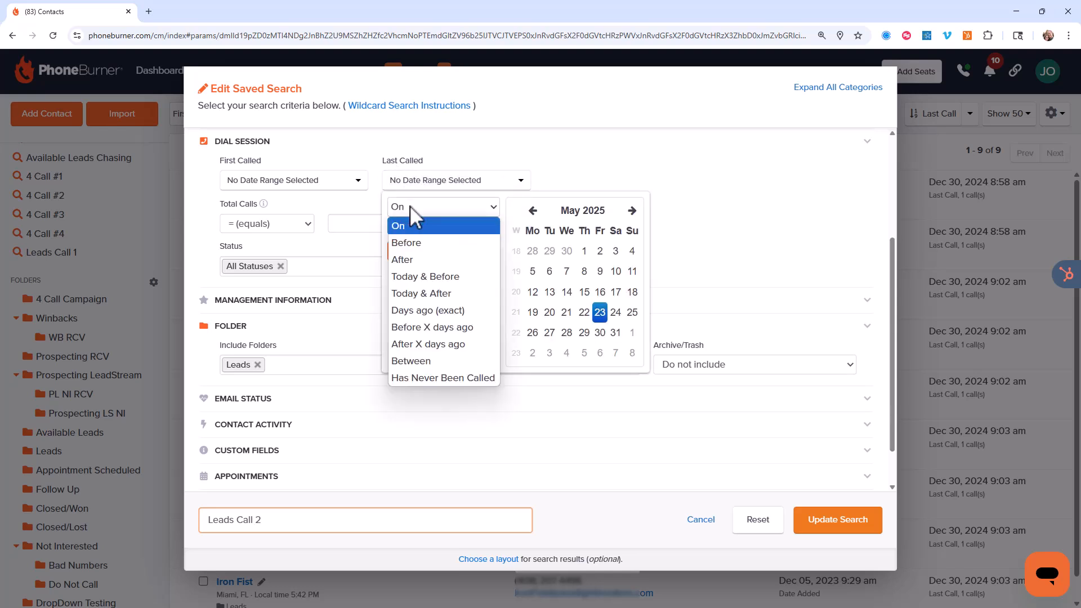
{"action": "left_click", "coordinate": [416, 243]}
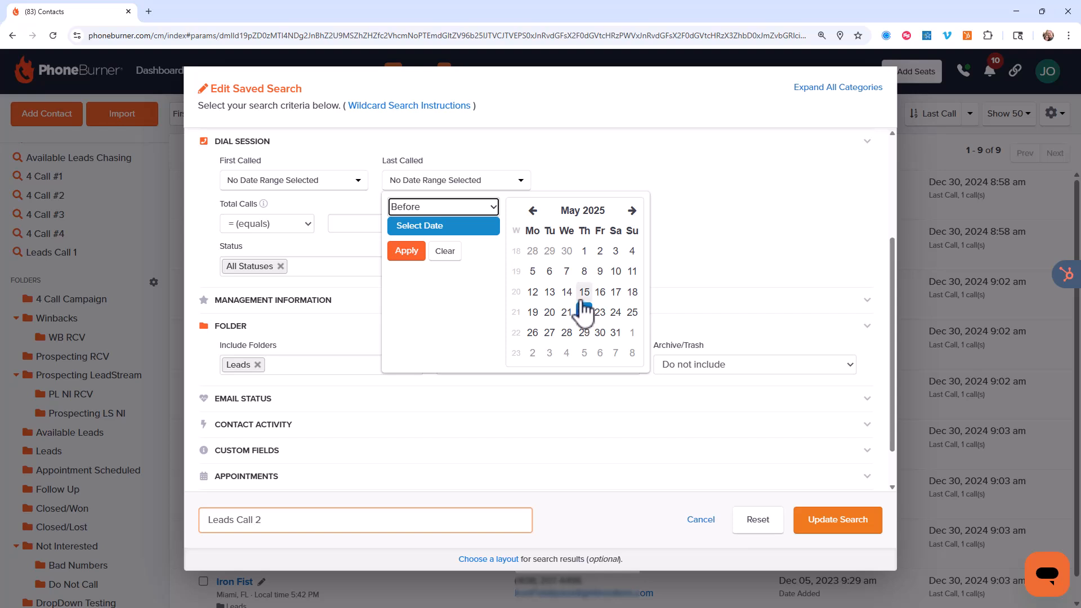
{"action": "left_click", "coordinate": [482, 208]}
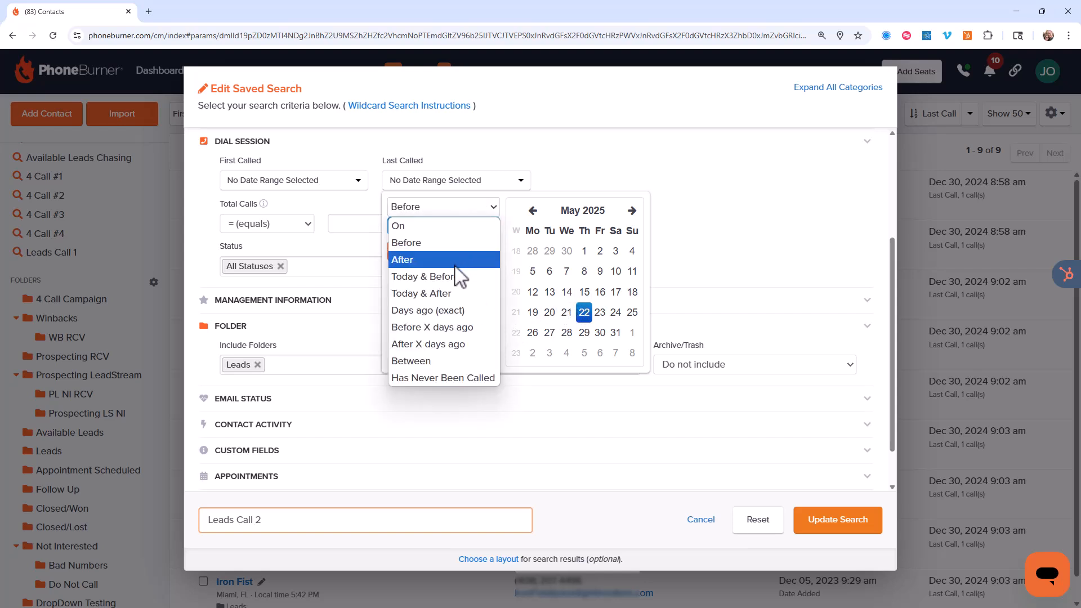
{"action": "left_click", "coordinate": [442, 328]}
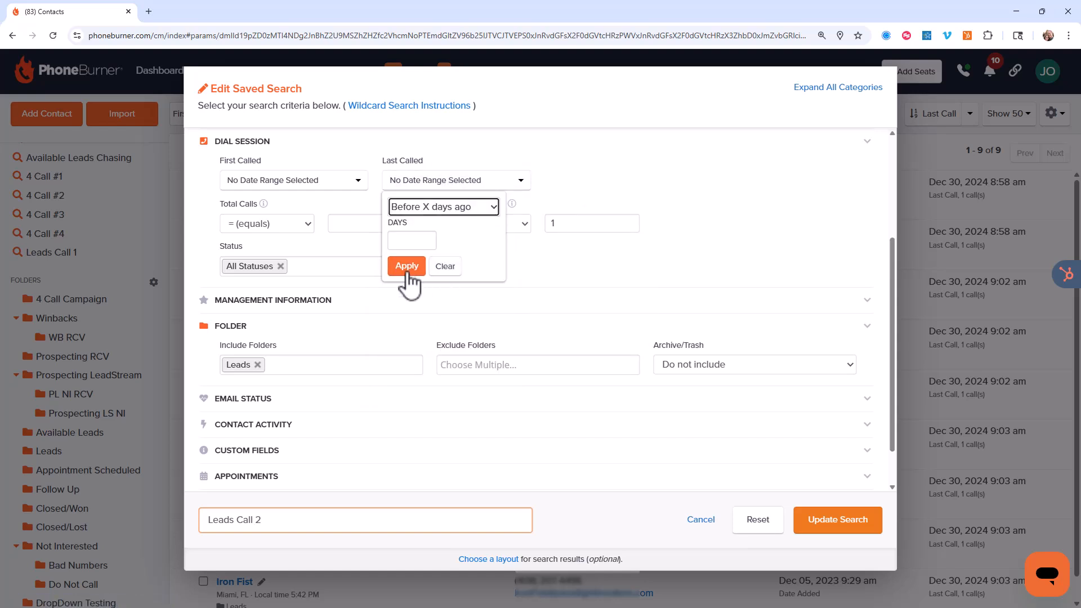
{"action": "left_click", "coordinate": [403, 240]}
{"action": "type", "text": "0"}
{"action": "left_click", "coordinate": [404, 268]}
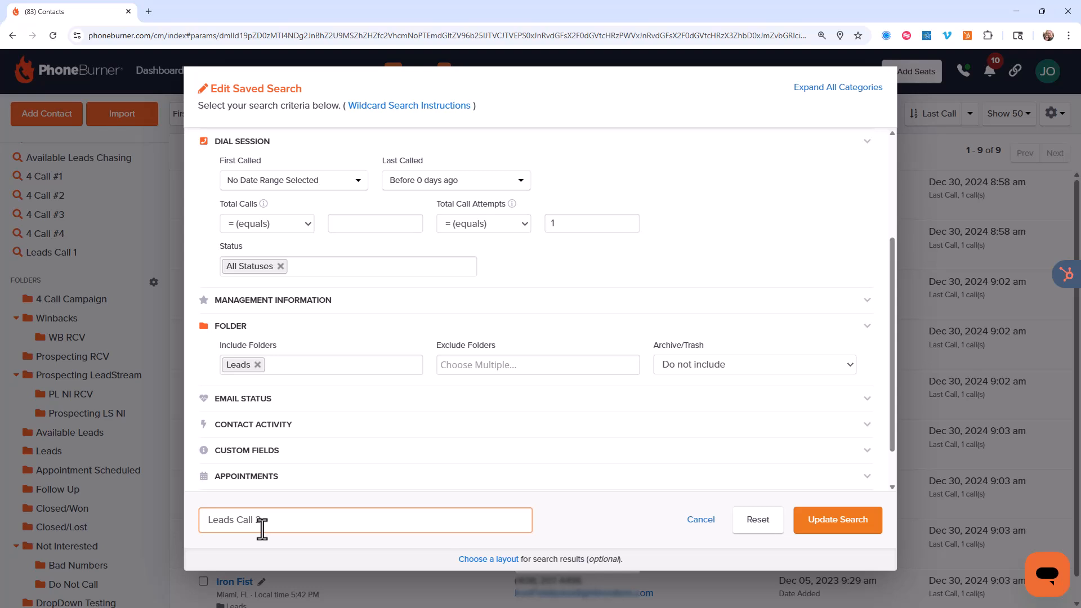
{"action": "left_click", "coordinate": [826, 522]}
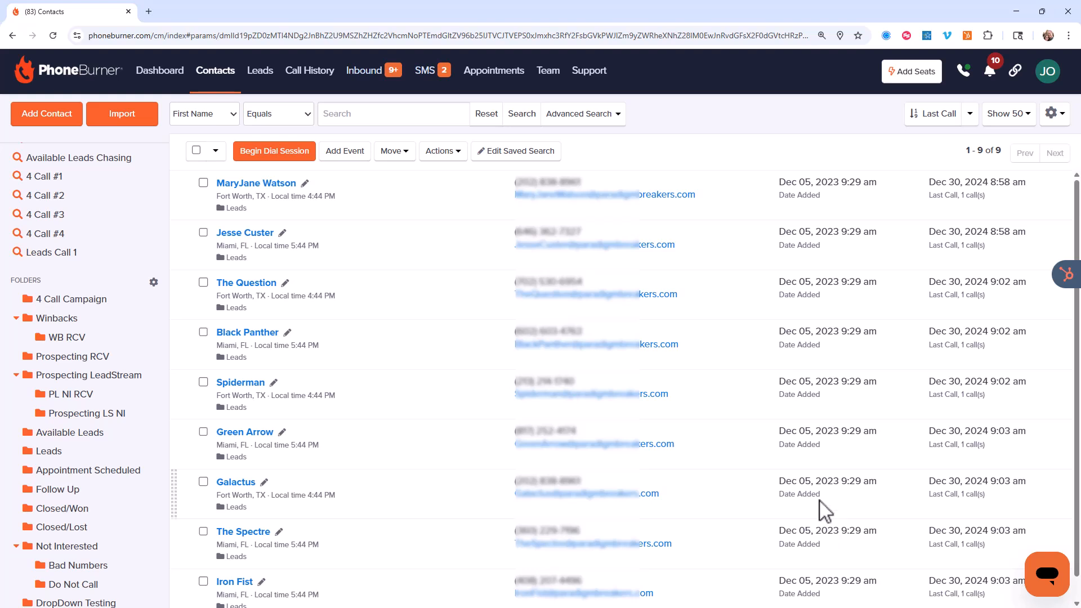
Open the saved searches management page and pin Leads Call 2 to the quick views.
{"action": "scroll", "coordinate": [120, 409], "scroll_direction": "down", "scroll_amount": 7}
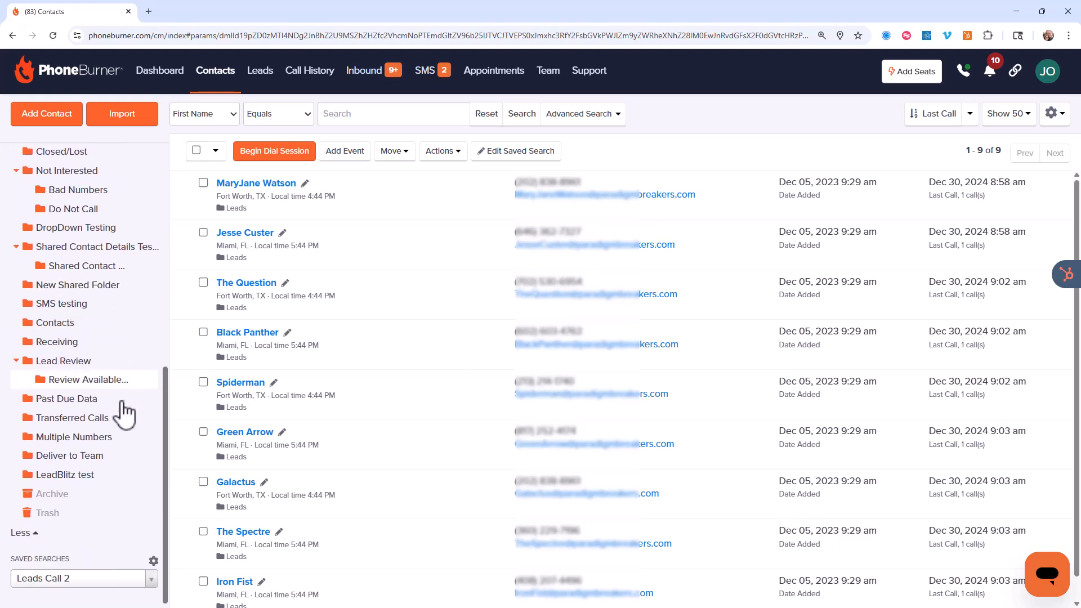
{"action": "left_click", "coordinate": [153, 557]}
{"action": "scroll", "coordinate": [394, 444], "scroll_direction": "down", "scroll_amount": 4}
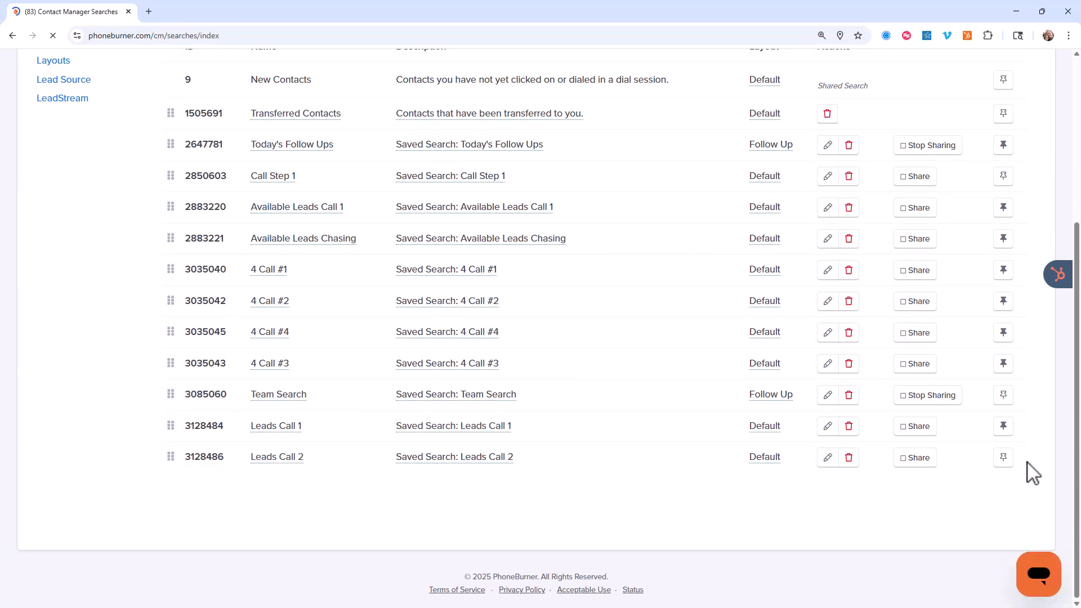
{"action": "left_click", "coordinate": [1003, 458]}
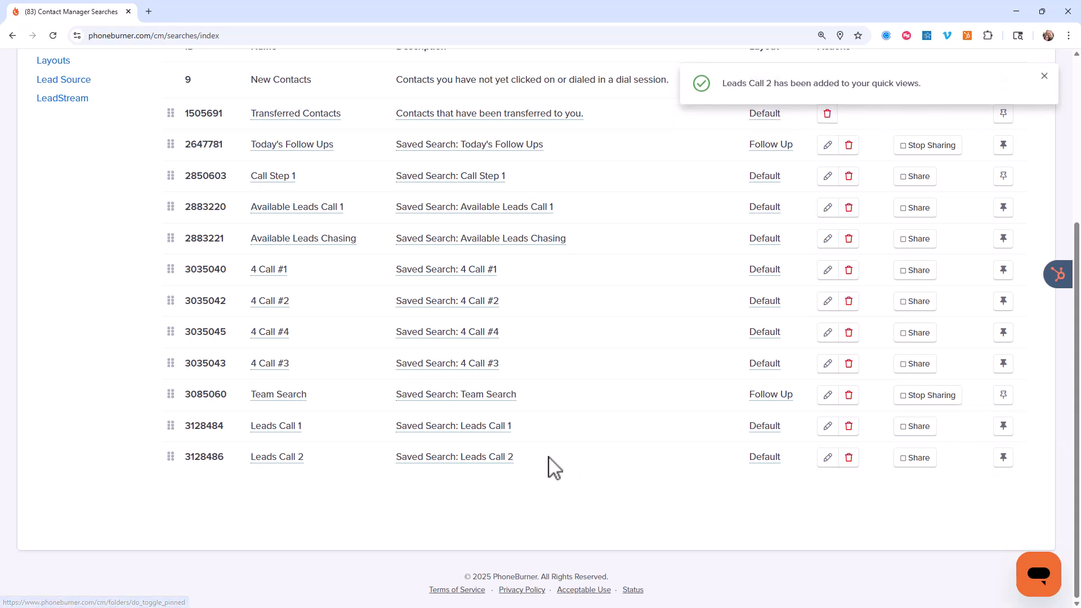
Replace the Leads Call 2 description with "lead calls that have been called 1 time and it was yesterday or later" and save it.
{"action": "left_click", "coordinate": [436, 457]}
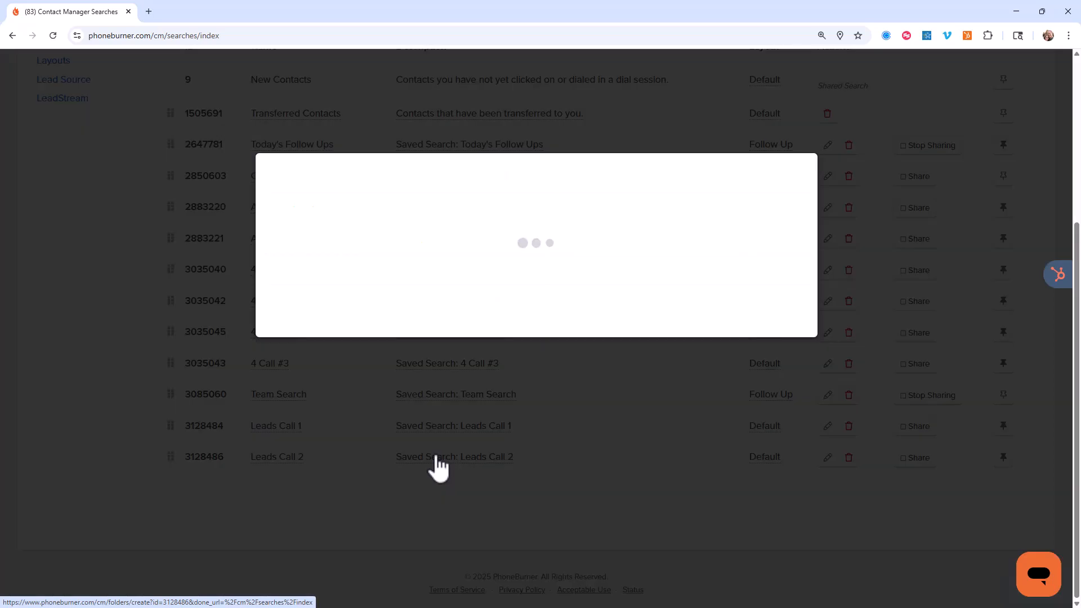
{"action": "left_click", "coordinate": [379, 263]}
{"action": "left_click_drag", "start_coordinate": [385, 263], "coordinate": [267, 272]}
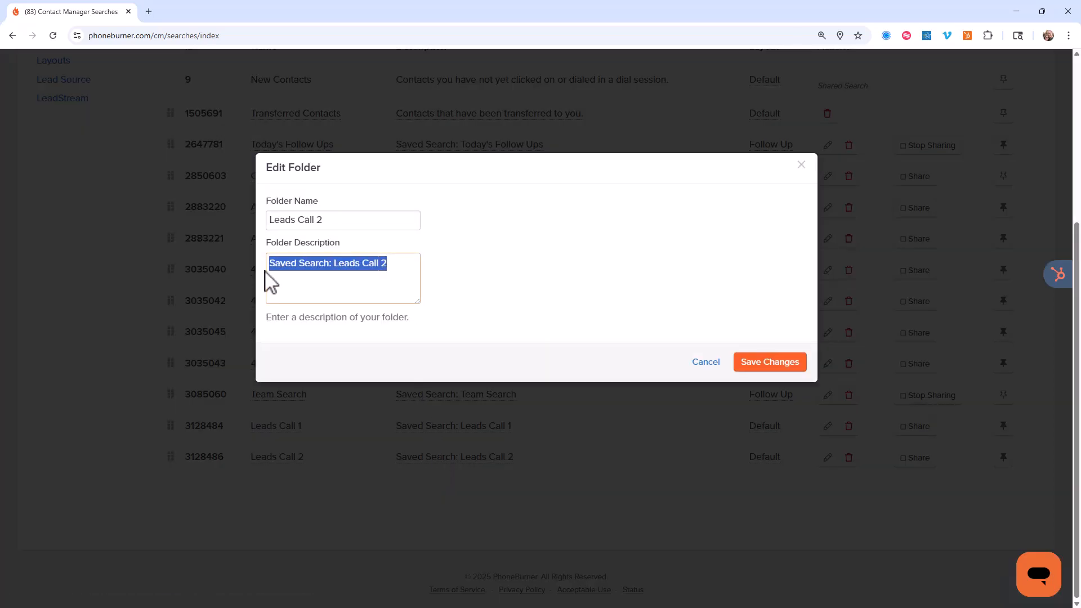
{"action": "type", "text": "lead calls that have been called 1 time and "}
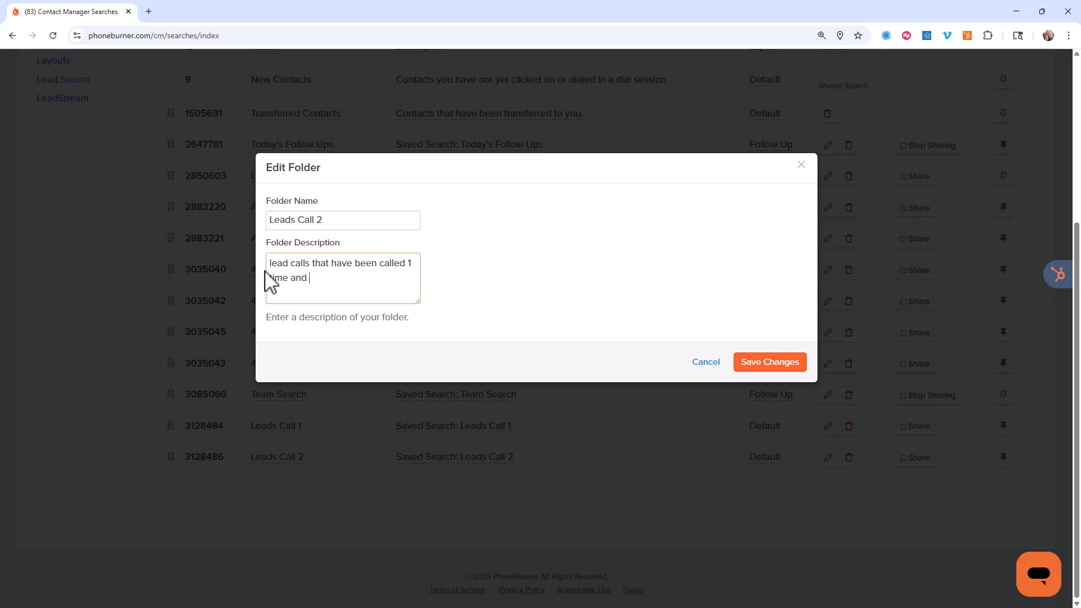
{"action": "type", "text": "it was yesterday or later"}
{"action": "left_click", "coordinate": [743, 357]}
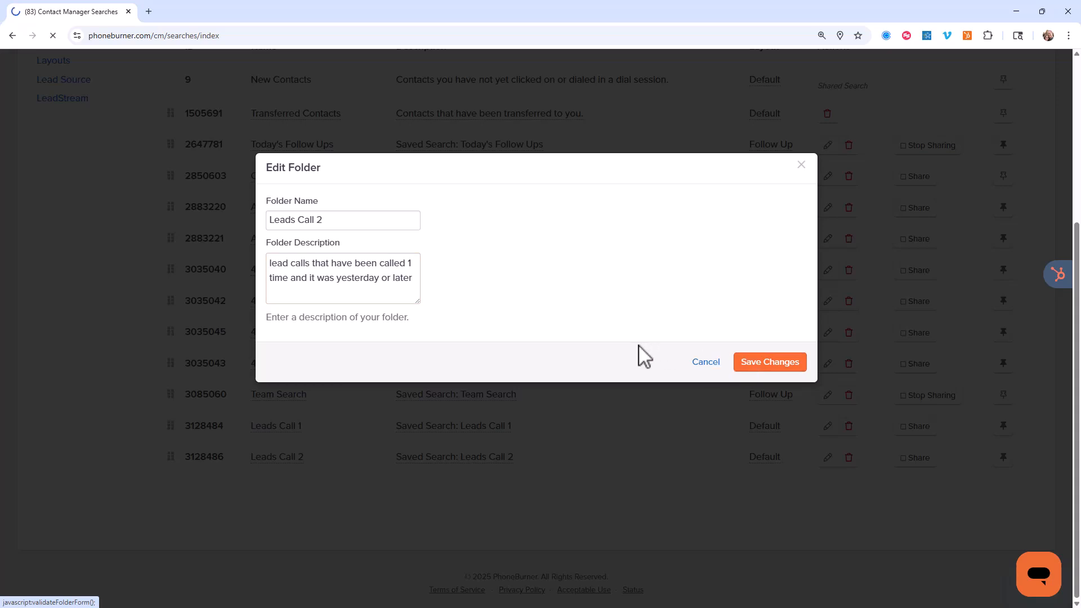
Return to the contacts, run the Leads Call 2 quick view and review its search criteria without changing them.
{"action": "scroll", "coordinate": [634, 363], "scroll_direction": "down", "scroll_amount": 1}
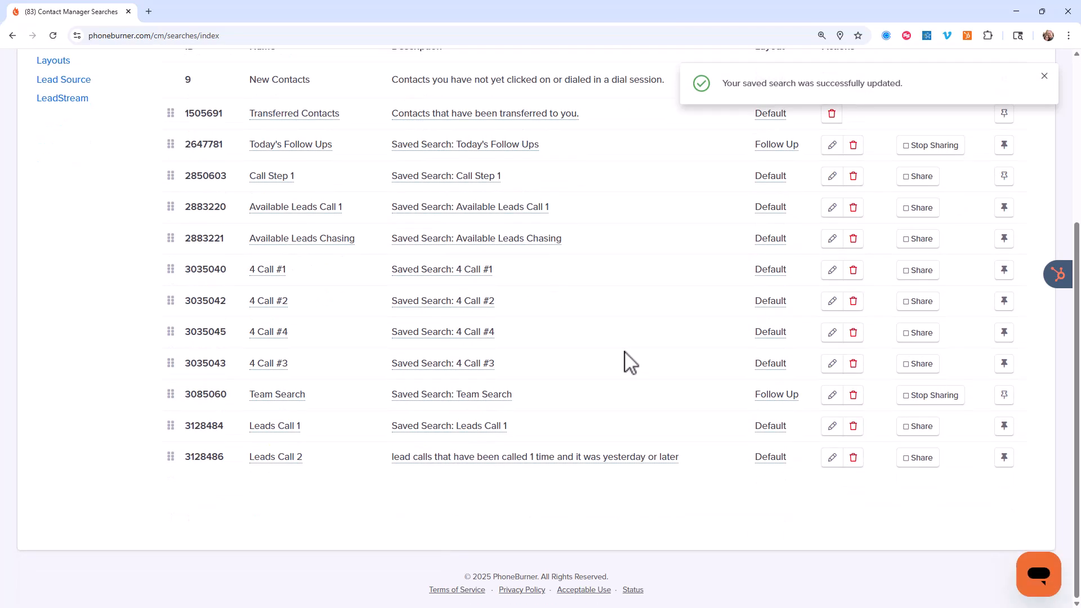
{"action": "scroll", "coordinate": [634, 363], "scroll_direction": "up", "scroll_amount": 4}
{"action": "left_click", "coordinate": [221, 83]}
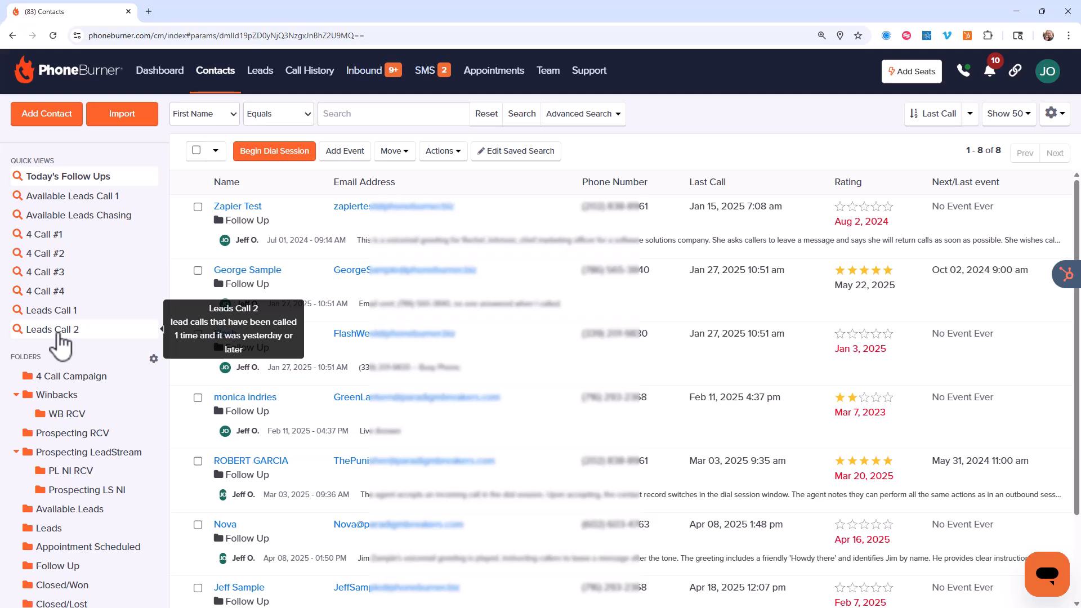
{"action": "left_click", "coordinate": [59, 332]}
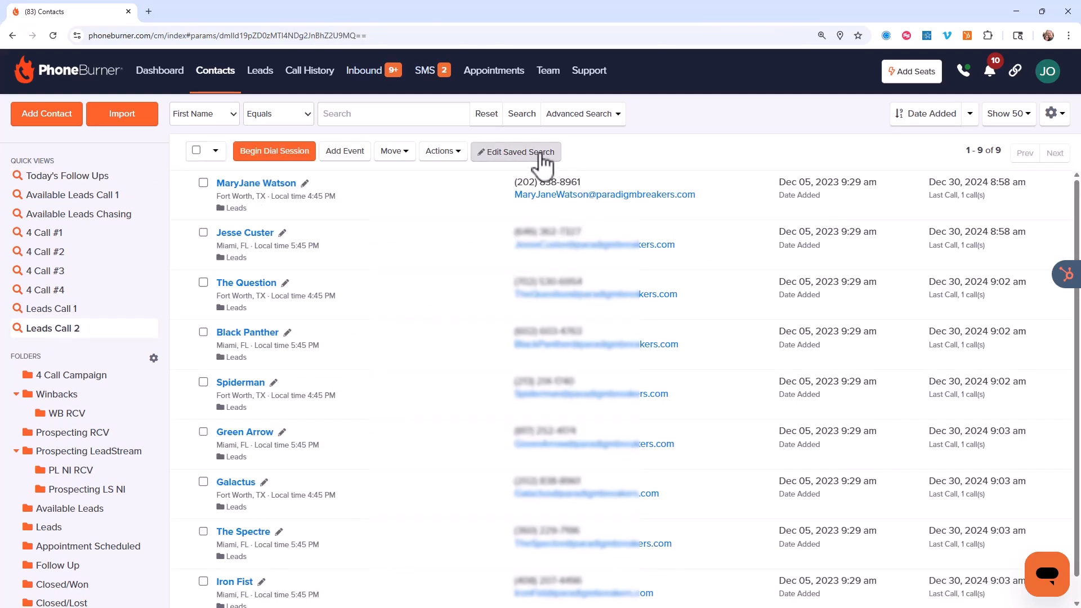
{"action": "left_click", "coordinate": [515, 151]}
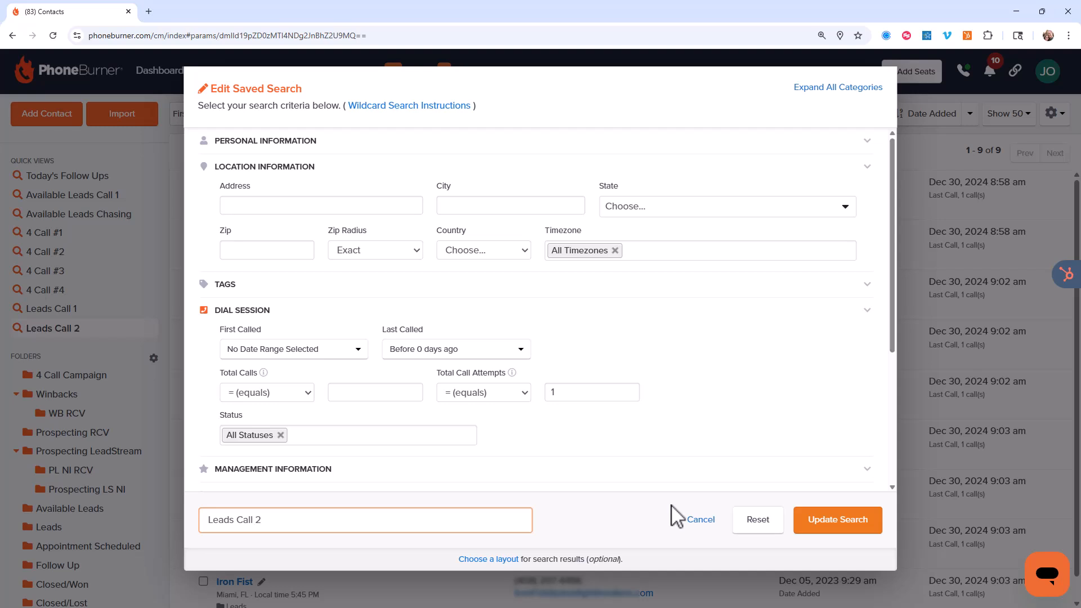
{"action": "left_click", "coordinate": [700, 521]}
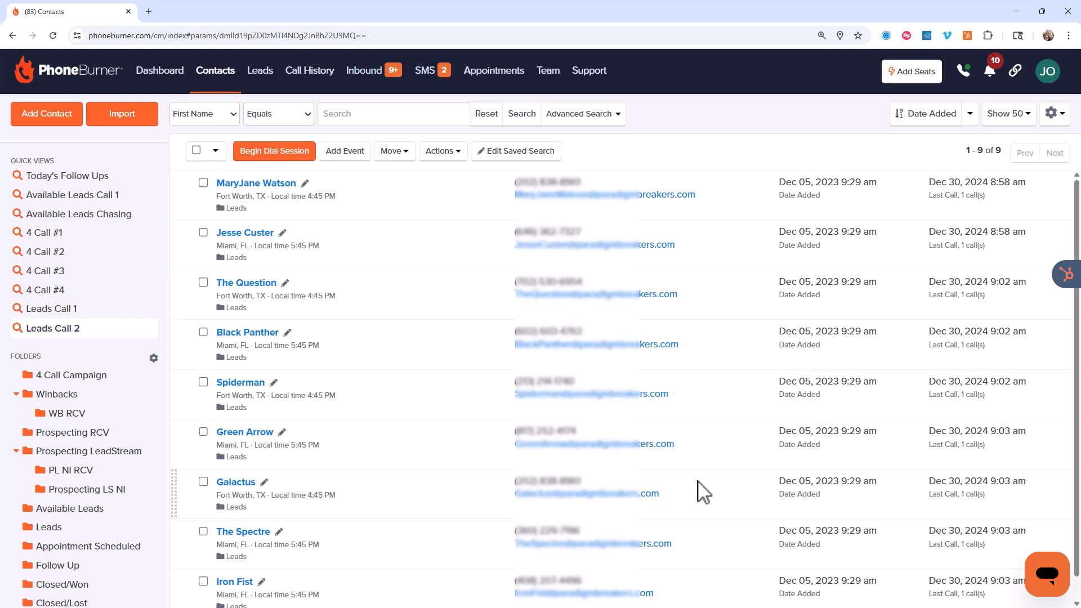
Start a new advanced search and restrict the included folders to Leads.
{"action": "left_click", "coordinate": [591, 114]}
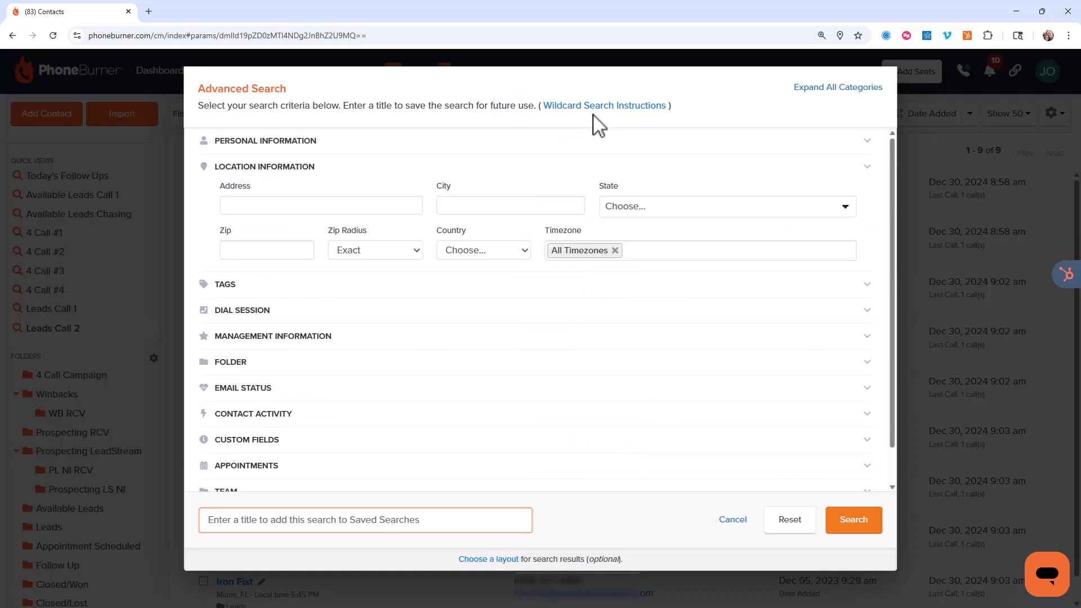
{"action": "left_click", "coordinate": [212, 140]}
{"action": "left_click", "coordinate": [233, 142]}
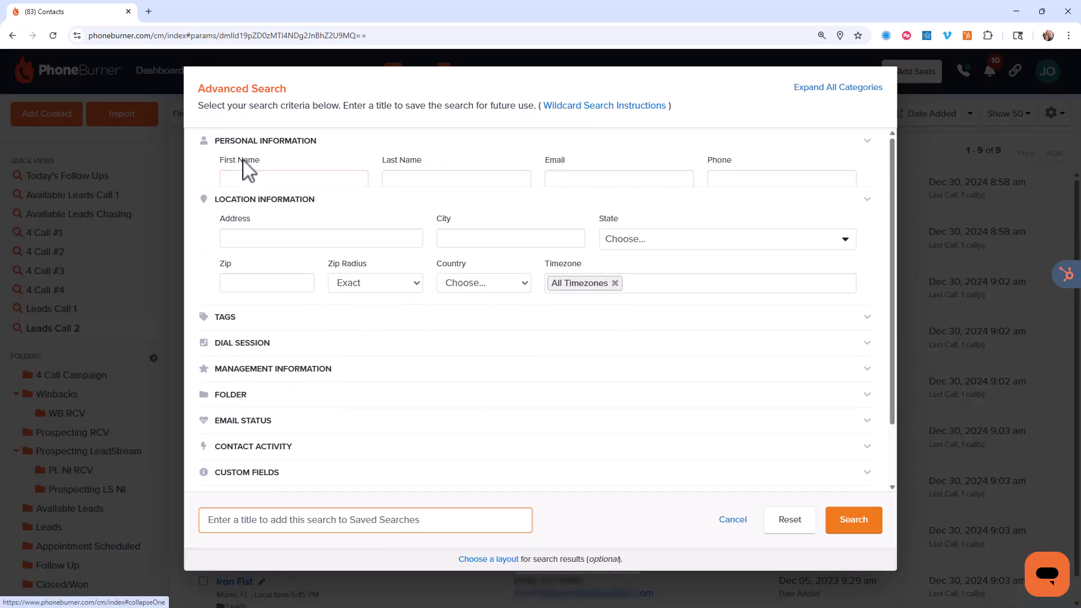
{"action": "left_click", "coordinate": [250, 172]}
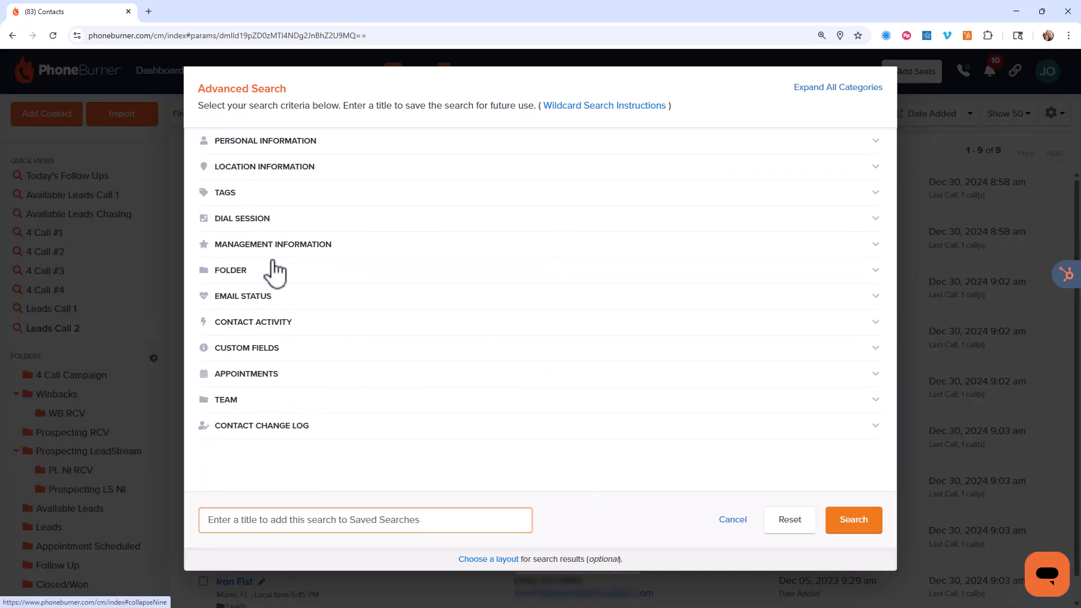
{"action": "left_click", "coordinate": [241, 277]}
{"action": "left_click", "coordinate": [301, 312]}
{"action": "scroll", "coordinate": [306, 430], "scroll_direction": "down", "scroll_amount": 1}
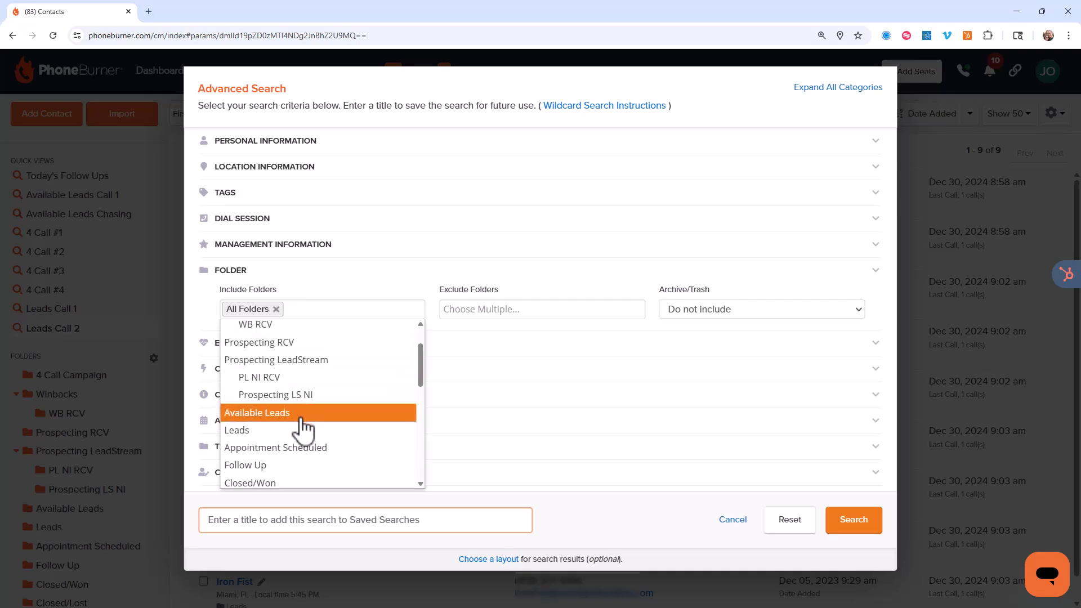
{"action": "left_click", "coordinate": [278, 433]}
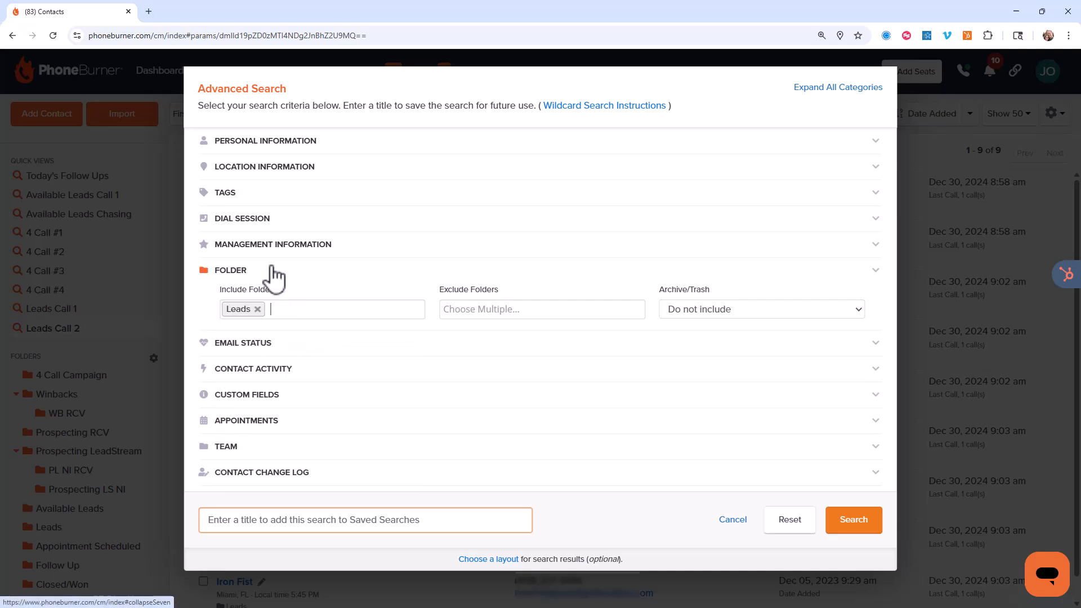
Set the Total Call Attempts criterion in the dial session criteria to equal 2.
{"action": "left_click", "coordinate": [259, 222]}
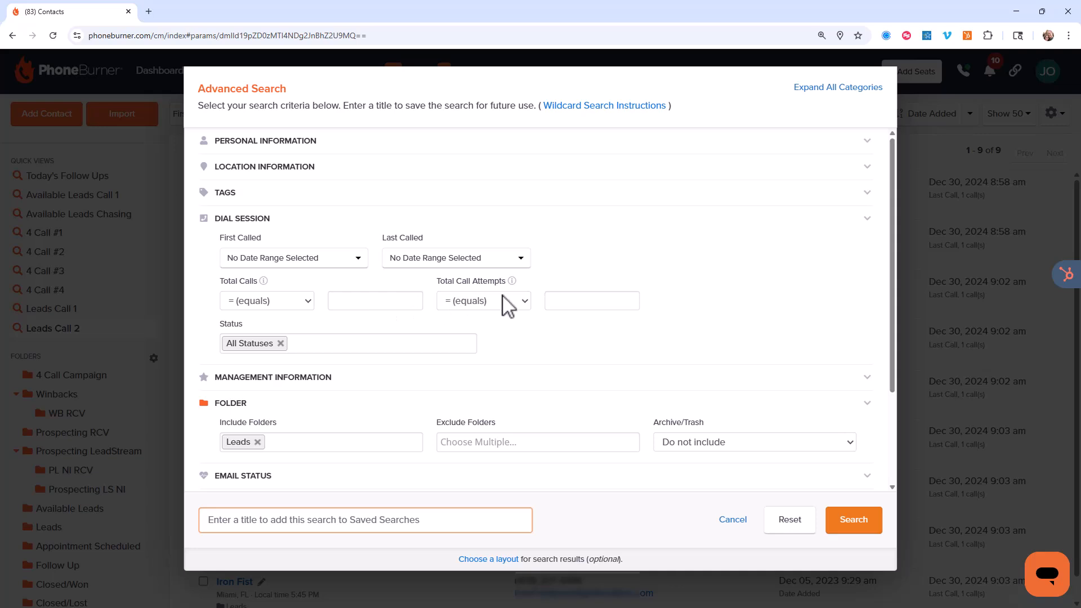
{"action": "left_click", "coordinate": [551, 307]}
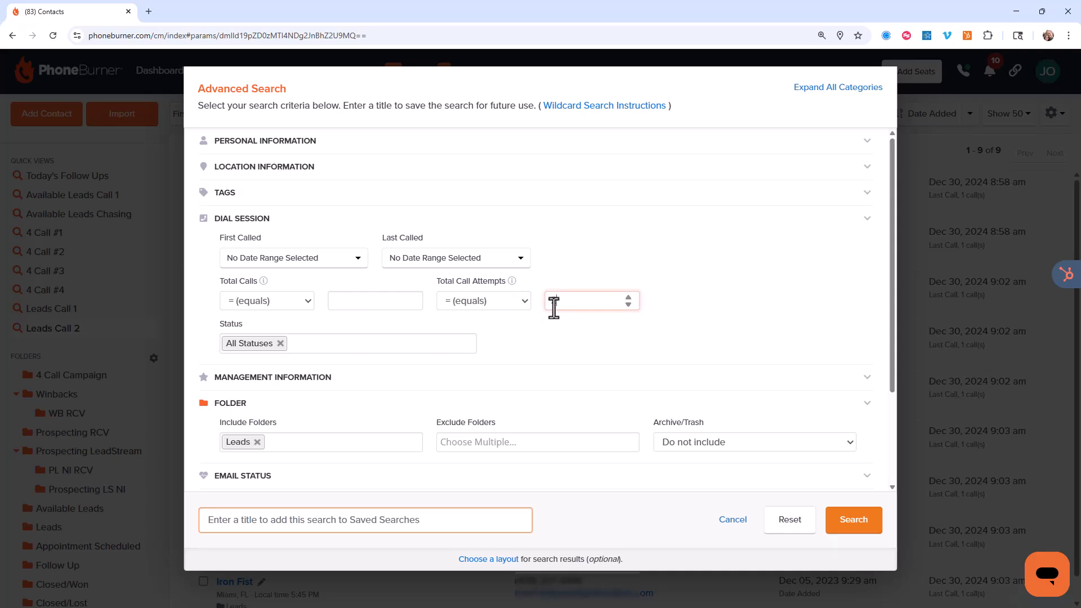
{"action": "type", "text": "0"}
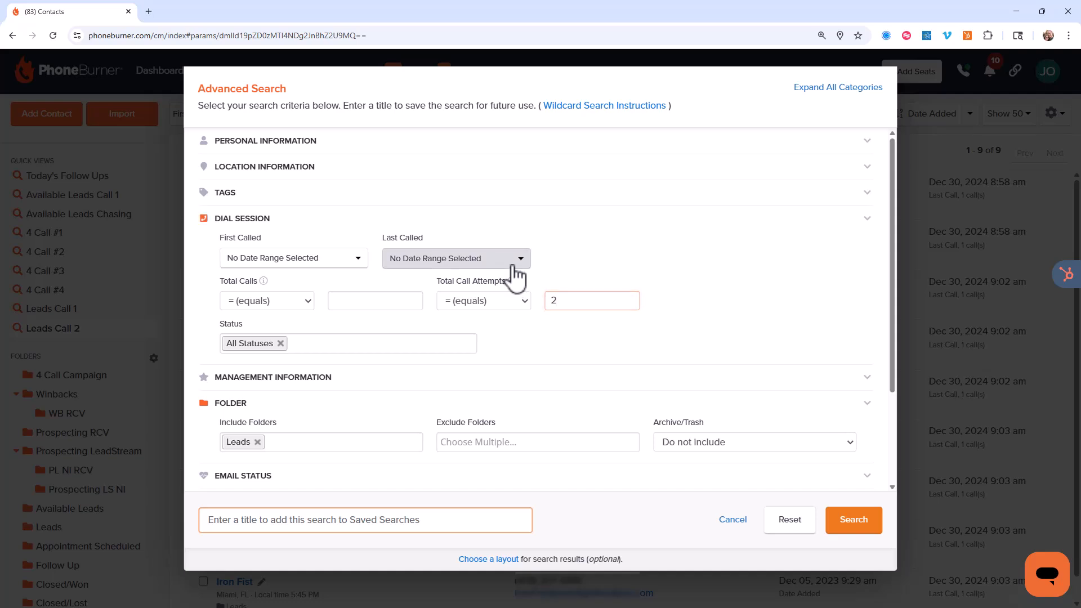
Try to set the Last Called criterion to Before X days ago with 1 day.
{"action": "left_click", "coordinate": [514, 260]}
{"action": "left_click", "coordinate": [488, 285]}
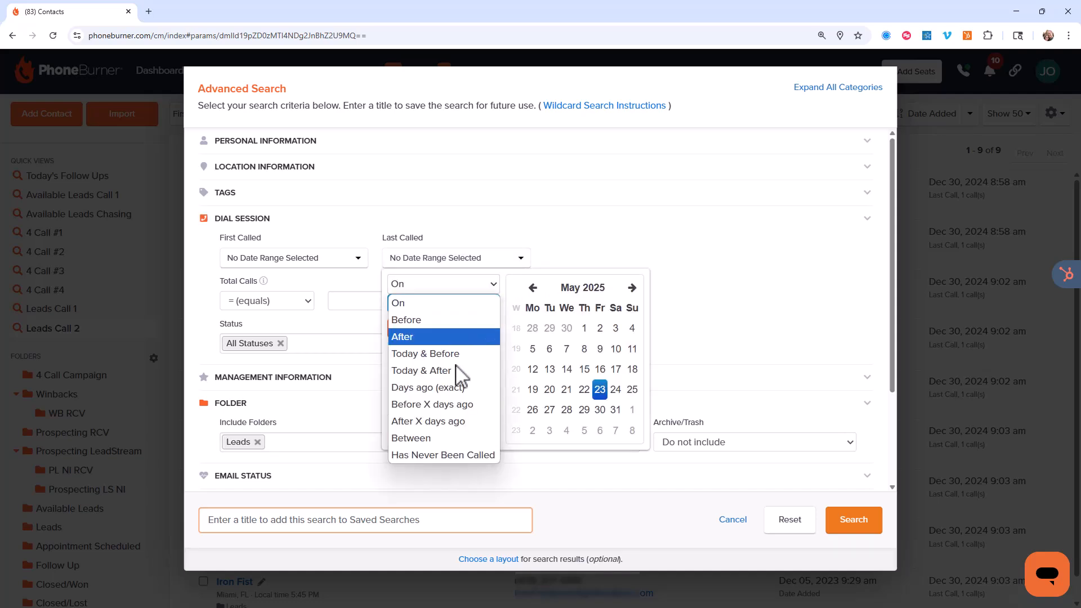
{"action": "left_click", "coordinate": [444, 401]}
{"action": "left_click", "coordinate": [416, 317]}
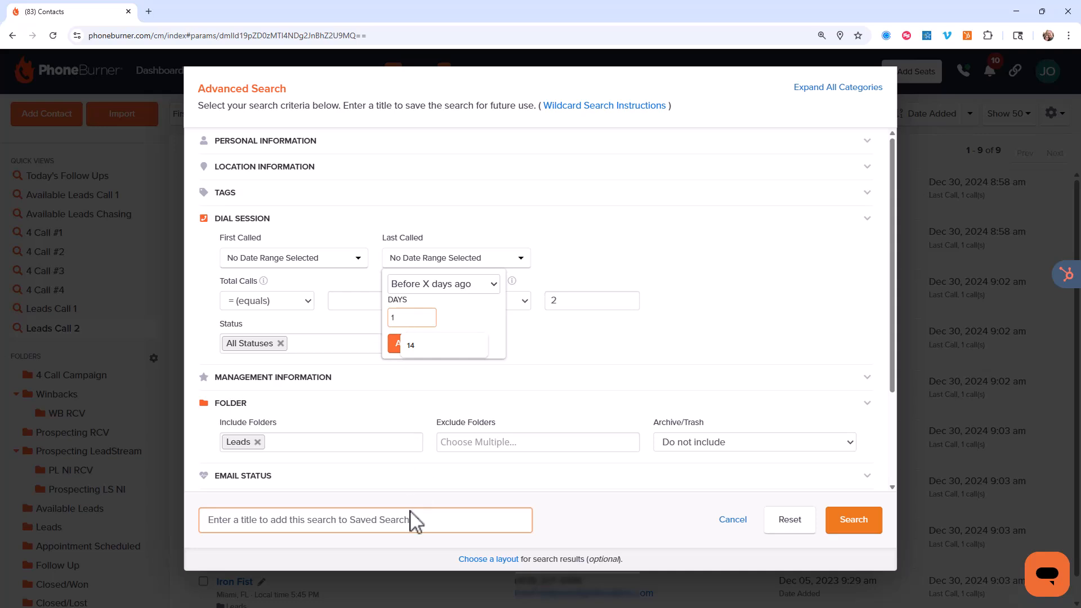
Title the search "Leads Call 3" and run it so it is added to the saved searches.
{"action": "left_click", "coordinate": [389, 528]}
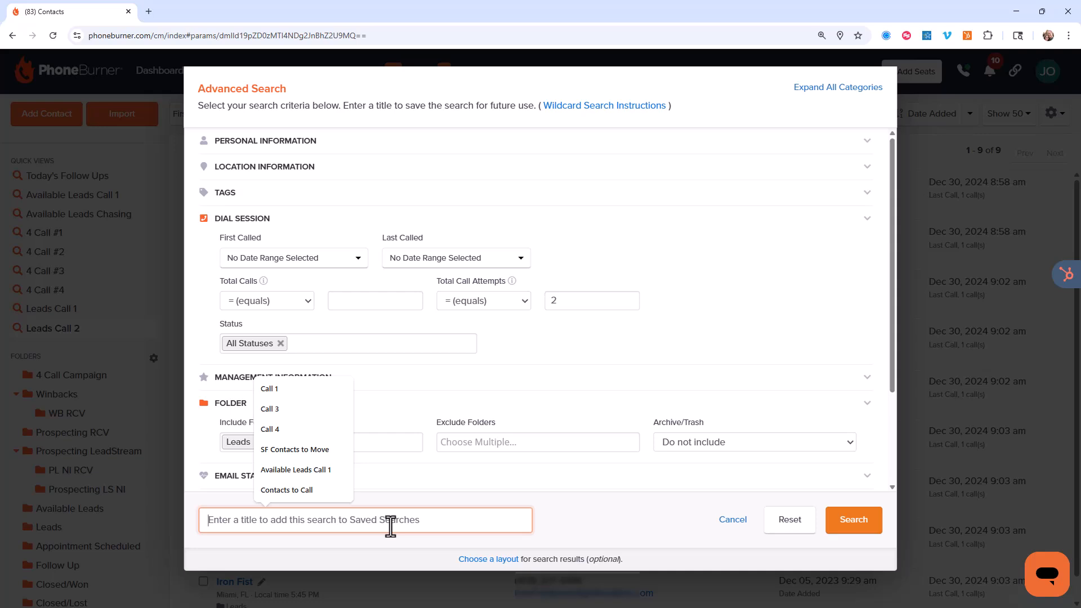
{"action": "type", "text": "Leads Call "}
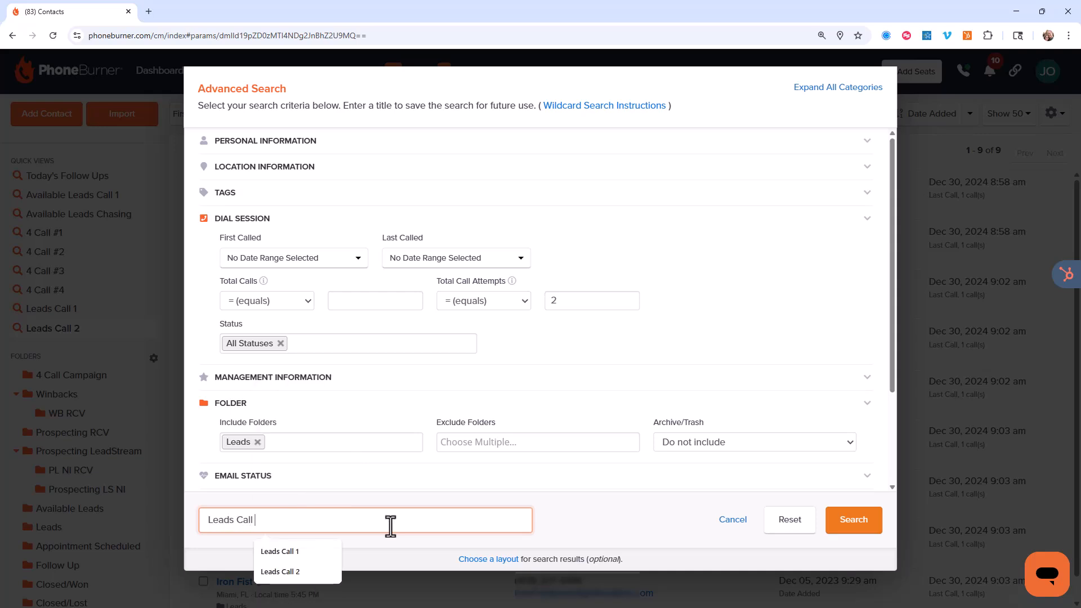
{"action": "type", "text": "3"}
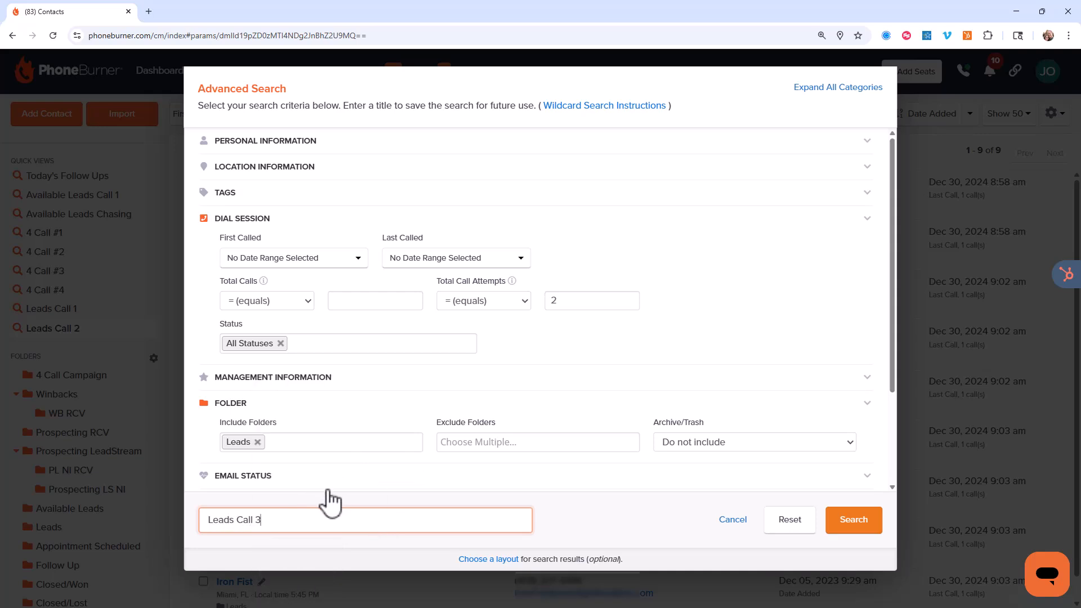
{"action": "left_click", "coordinate": [850, 526]}
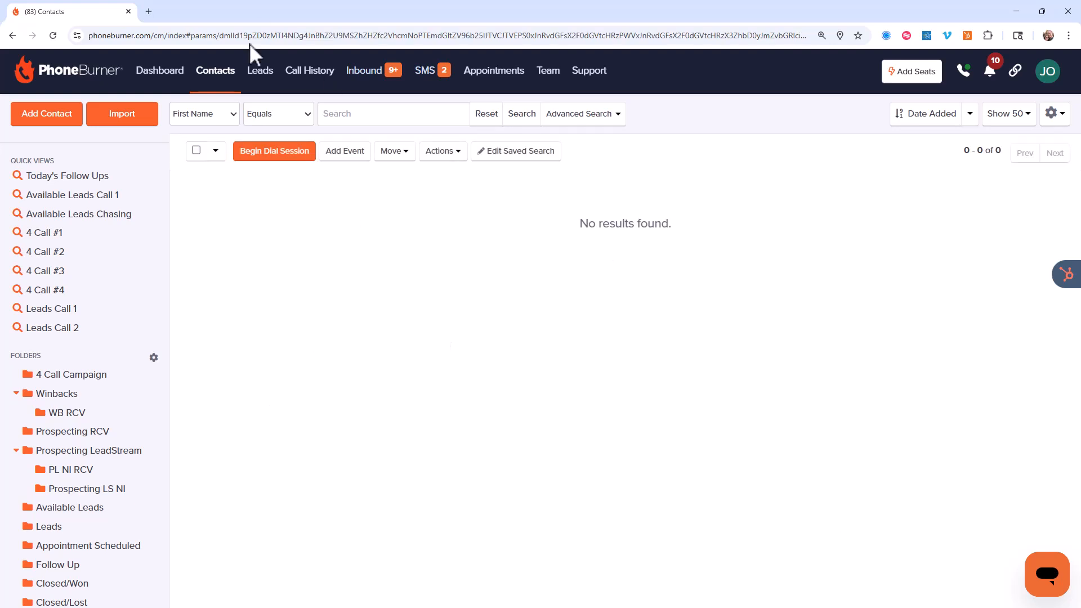
Start another advanced search and include only the Leads folder.
{"action": "left_click", "coordinate": [558, 117]}
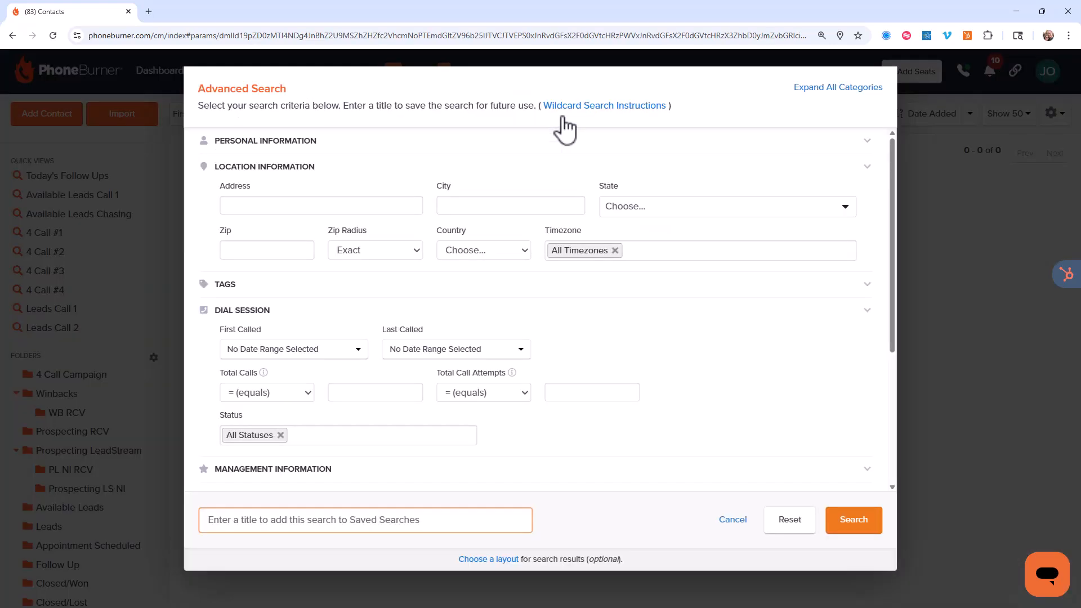
{"action": "scroll", "coordinate": [465, 334], "scroll_direction": "down", "scroll_amount": 5}
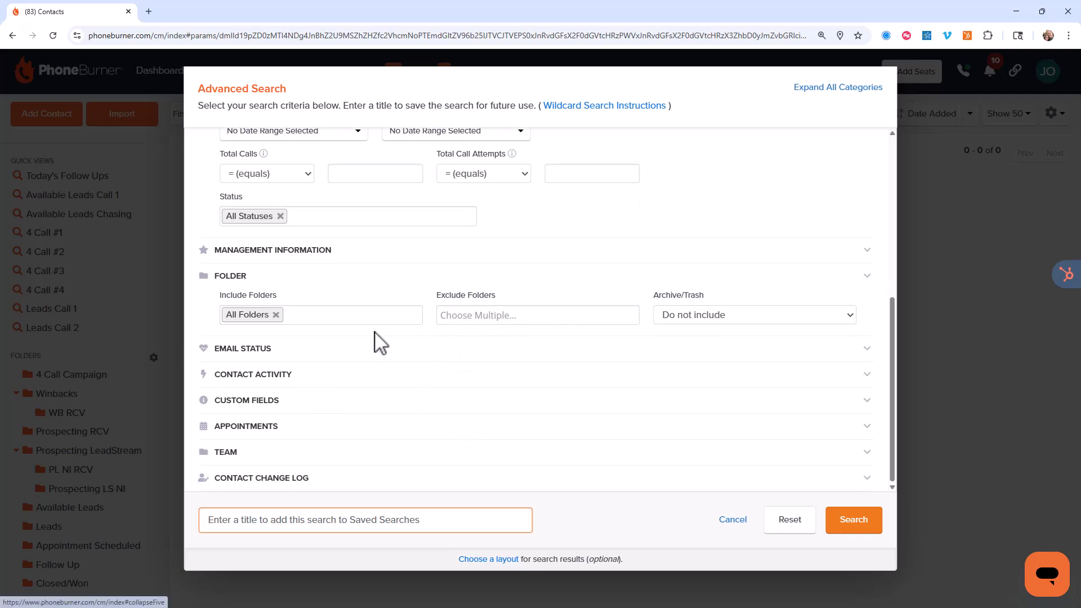
{"action": "left_click", "coordinate": [345, 316]}
{"action": "scroll", "coordinate": [343, 439], "scroll_direction": "down", "scroll_amount": 1}
{"action": "left_click", "coordinate": [341, 459]}
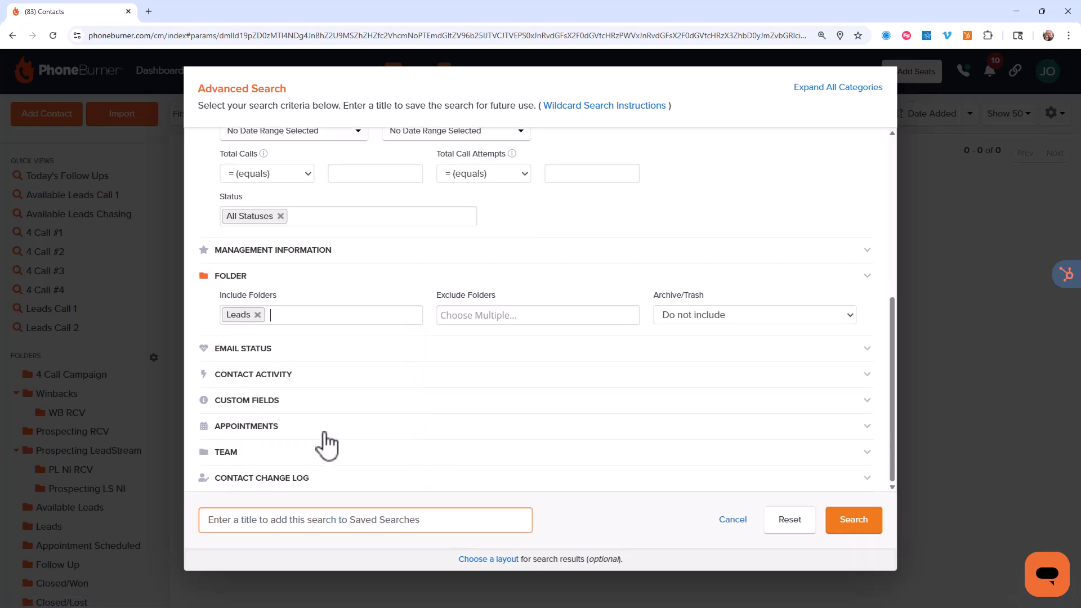
Set the Total Call Attempts criterion to equal 3.
{"action": "scroll", "coordinate": [349, 433], "scroll_direction": "up", "scroll_amount": 1}
{"action": "left_click", "coordinate": [528, 231]}
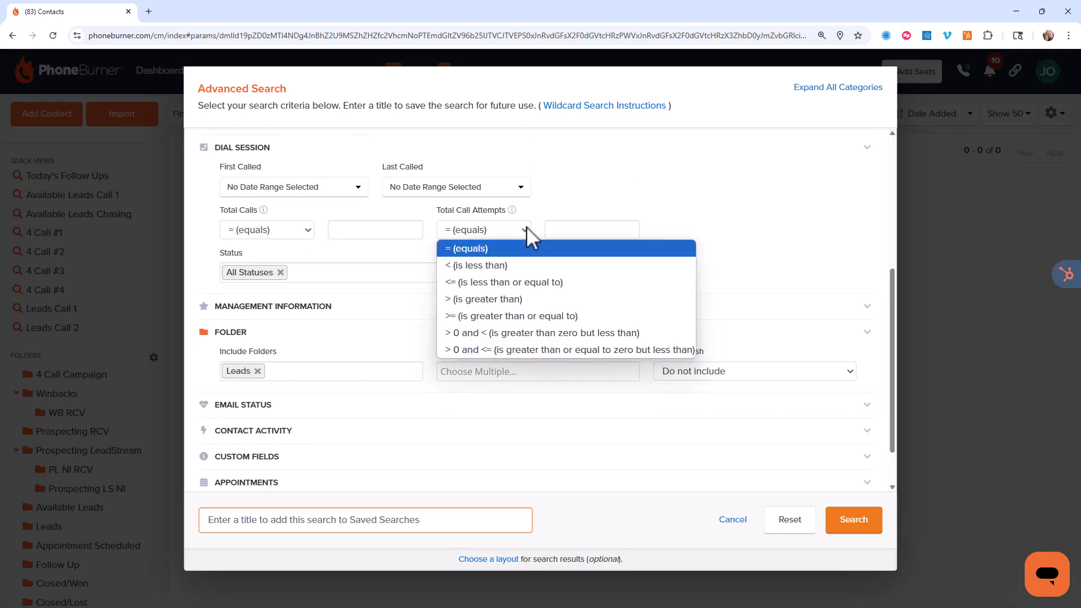
{"action": "left_click", "coordinate": [561, 229]}
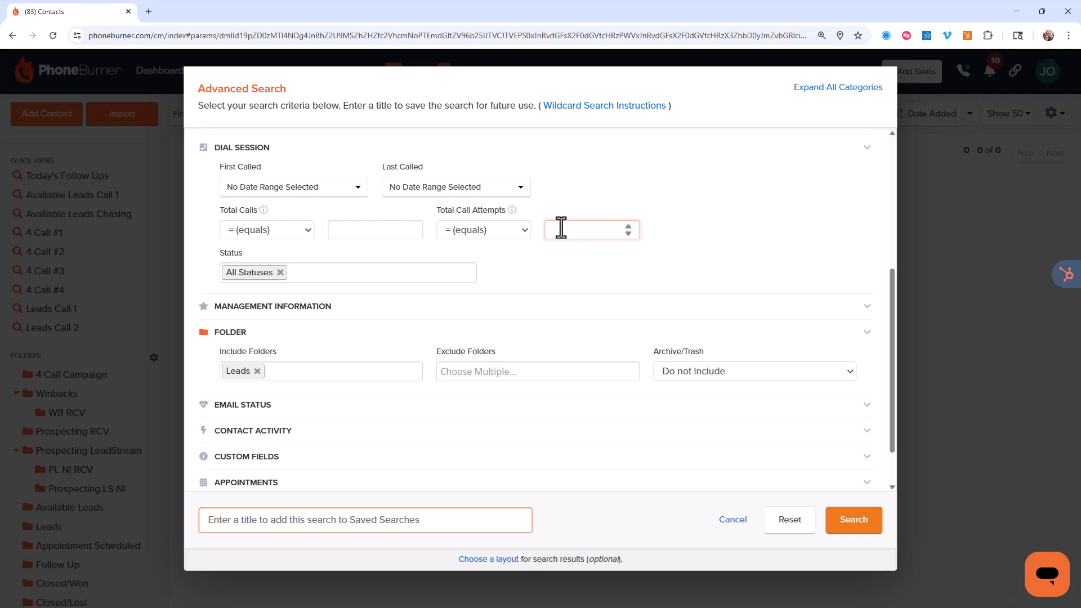
{"action": "type", "text": "3"}
Set the Last Called criterion to Before X days ago with 2 days and apply it.
{"action": "left_click", "coordinate": [520, 193]}
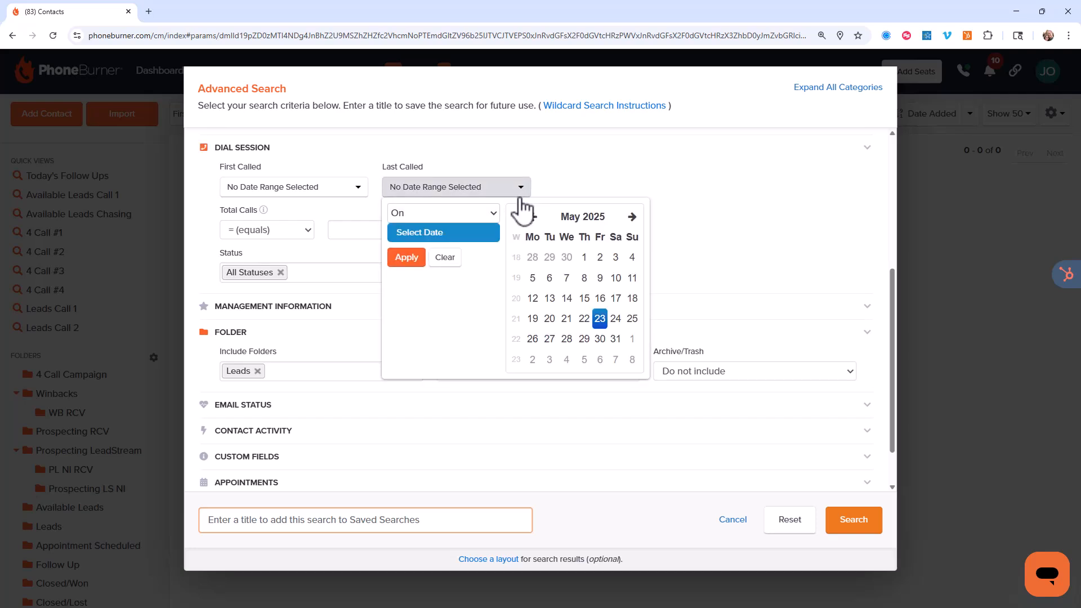
{"action": "left_click", "coordinate": [491, 209]}
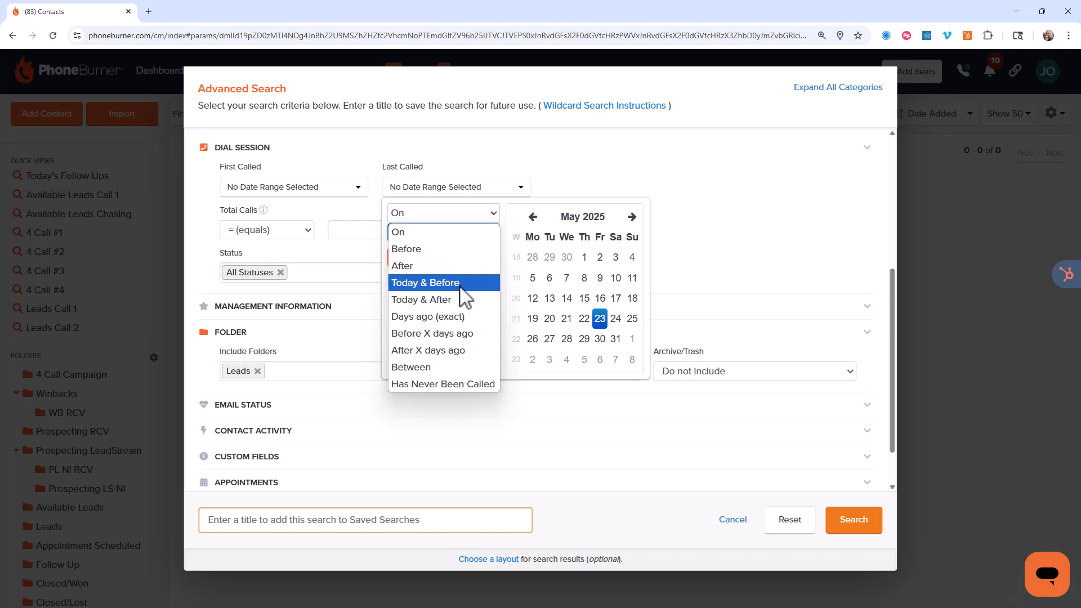
{"action": "left_click", "coordinate": [454, 330]}
{"action": "left_click", "coordinate": [424, 246]}
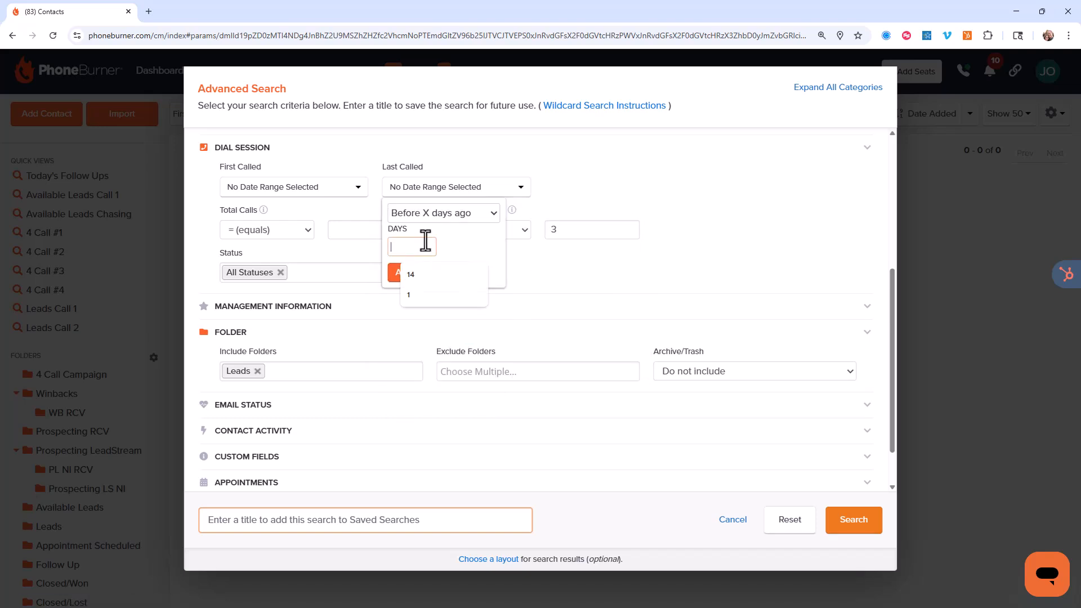
{"action": "left_click", "coordinate": [410, 272]}
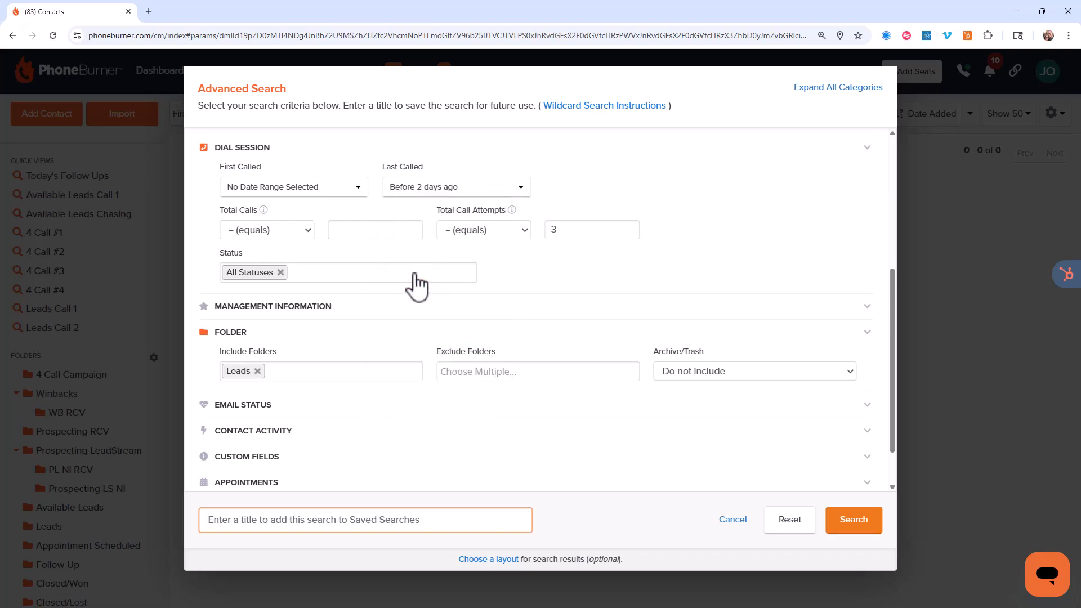
Title the search "Leads Call 4" and run it so it is added to the saved searches.
{"action": "left_click", "coordinate": [319, 513]}
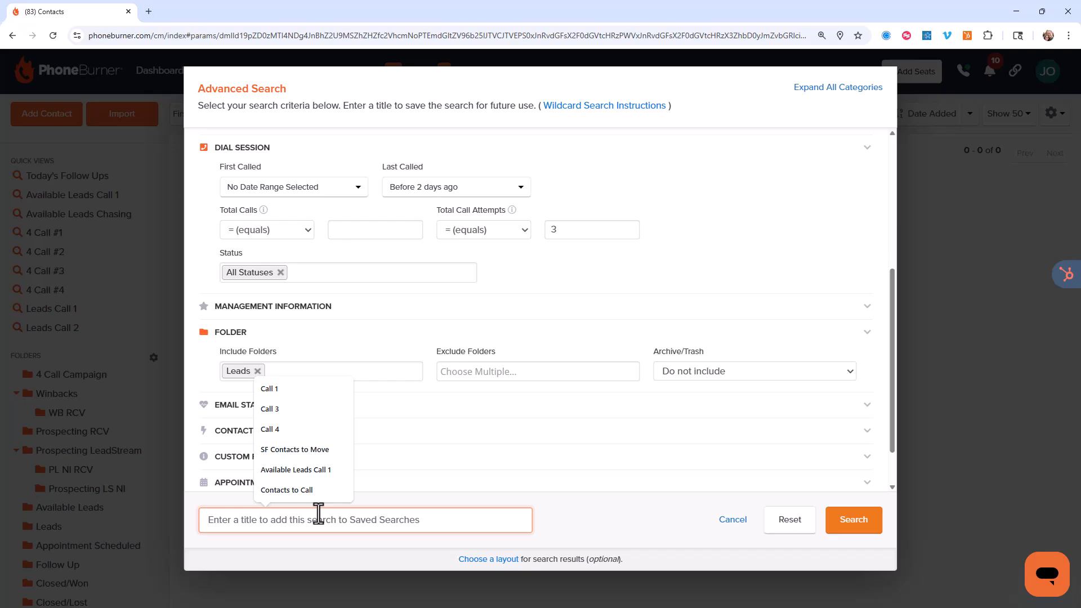
{"action": "type", "text": "Lead"}
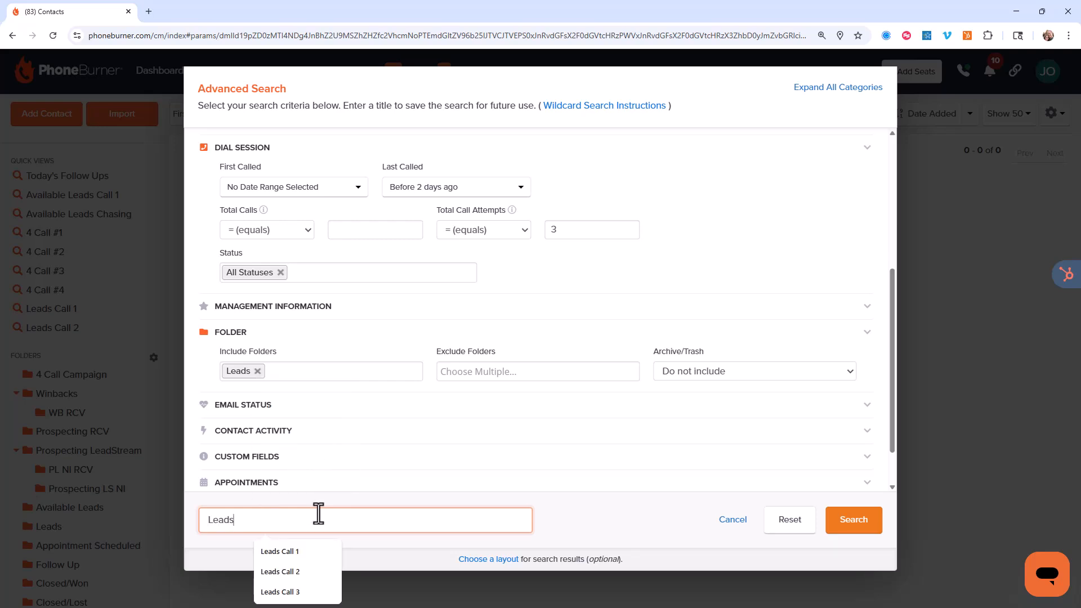
{"action": "type", "text": "s"}
{"action": "key", "text": "Down"}
{"action": "type", "text": "Call 4"}
{"action": "left_click", "coordinate": [838, 526]}
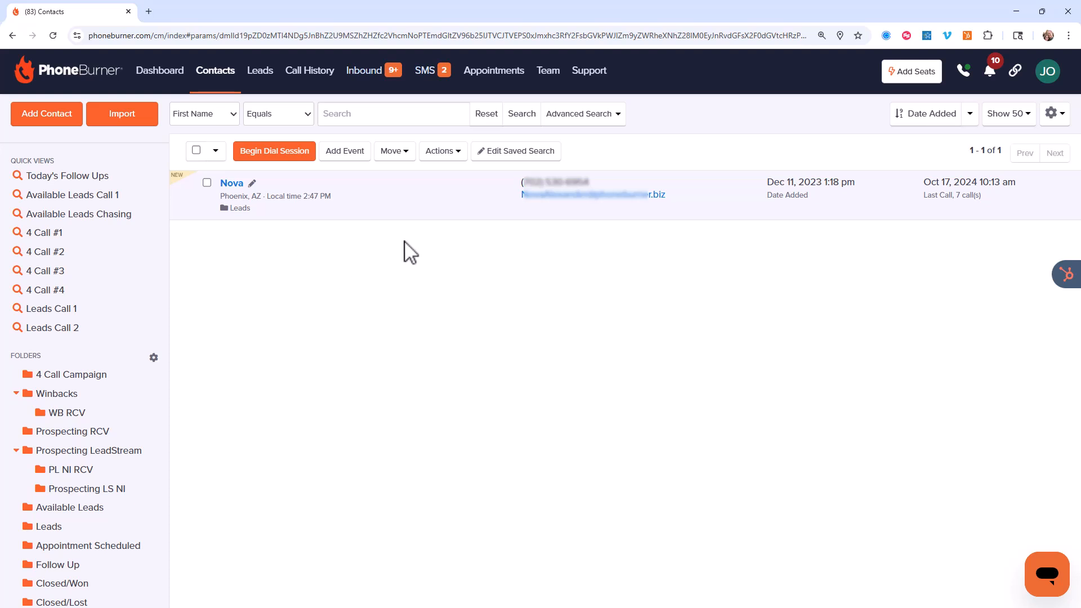
Start a further advanced search limited to contacts in the Leads folder.
{"action": "left_click", "coordinate": [588, 116]}
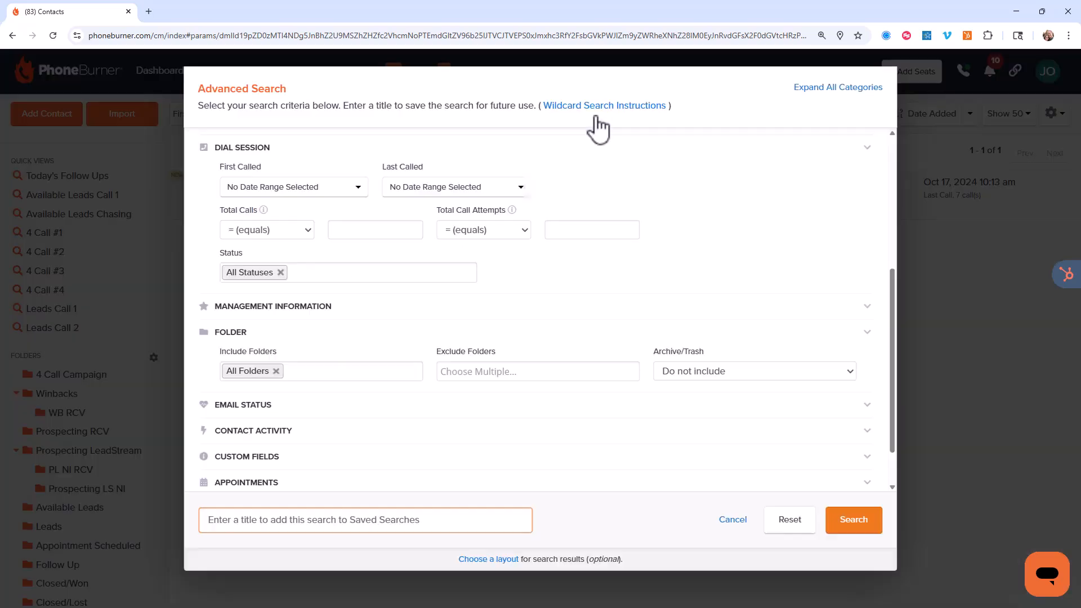
{"action": "scroll", "coordinate": [404, 305], "scroll_direction": "up", "scroll_amount": 5}
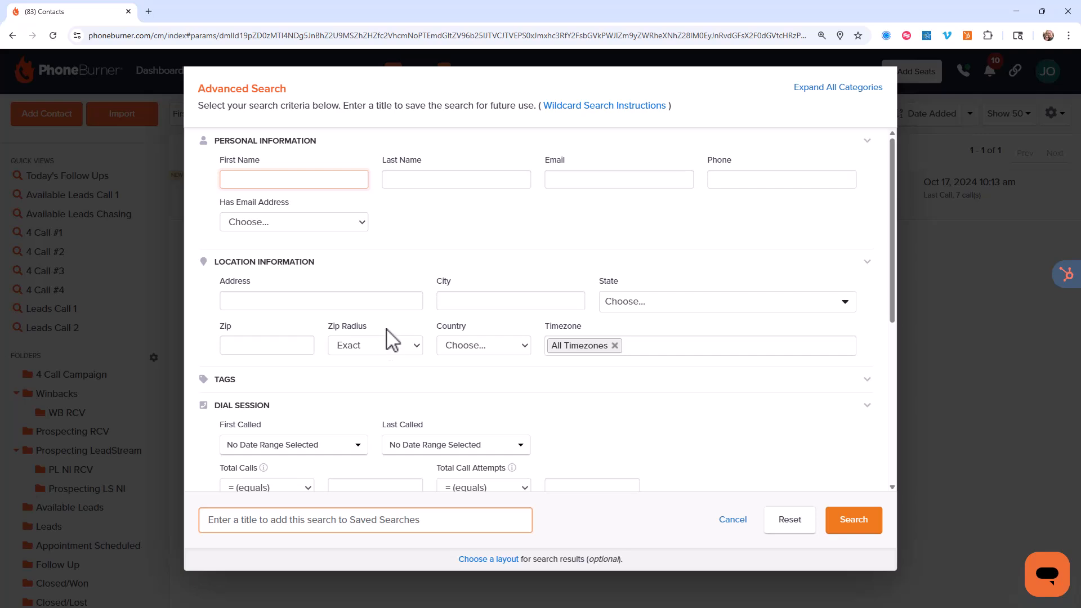
{"action": "scroll", "coordinate": [392, 339], "scroll_direction": "down", "scroll_amount": 6}
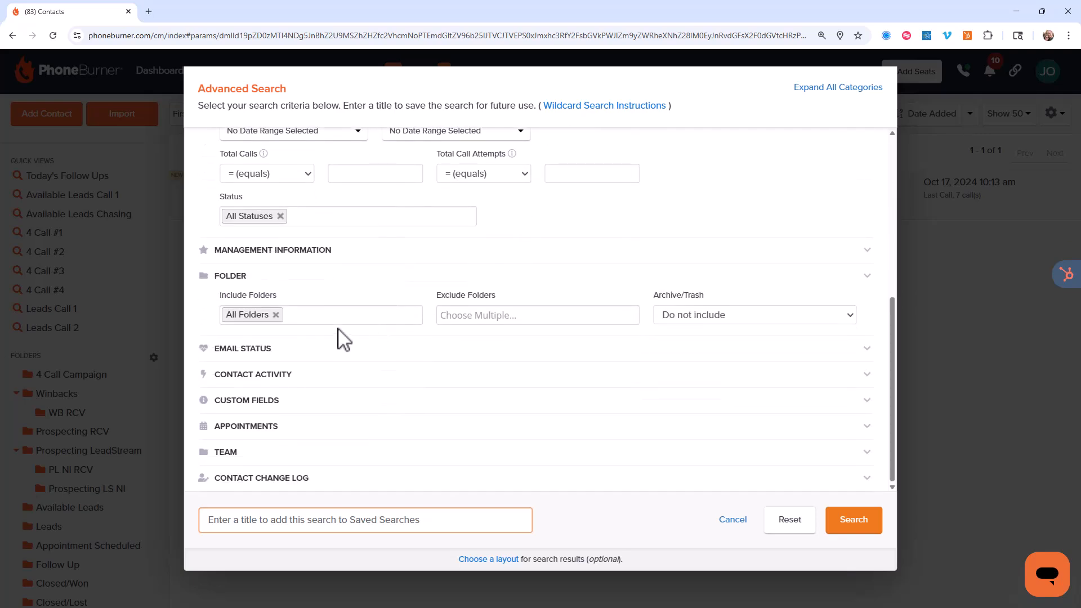
{"action": "left_click", "coordinate": [330, 320]}
{"action": "scroll", "coordinate": [314, 388], "scroll_direction": "down", "scroll_amount": 3}
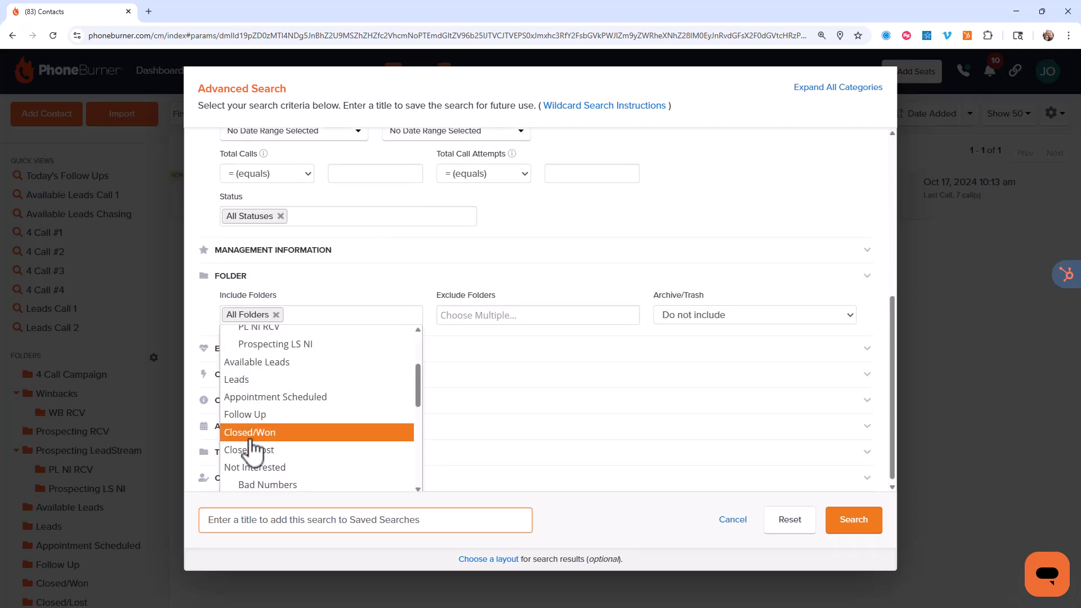
{"action": "left_click", "coordinate": [259, 381]}
Set the Total Call Attempts criterion to equal 4 and the Last Called criterion to Before X days ago with 4 days.
{"action": "scroll", "coordinate": [428, 349], "scroll_direction": "up", "scroll_amount": 2}
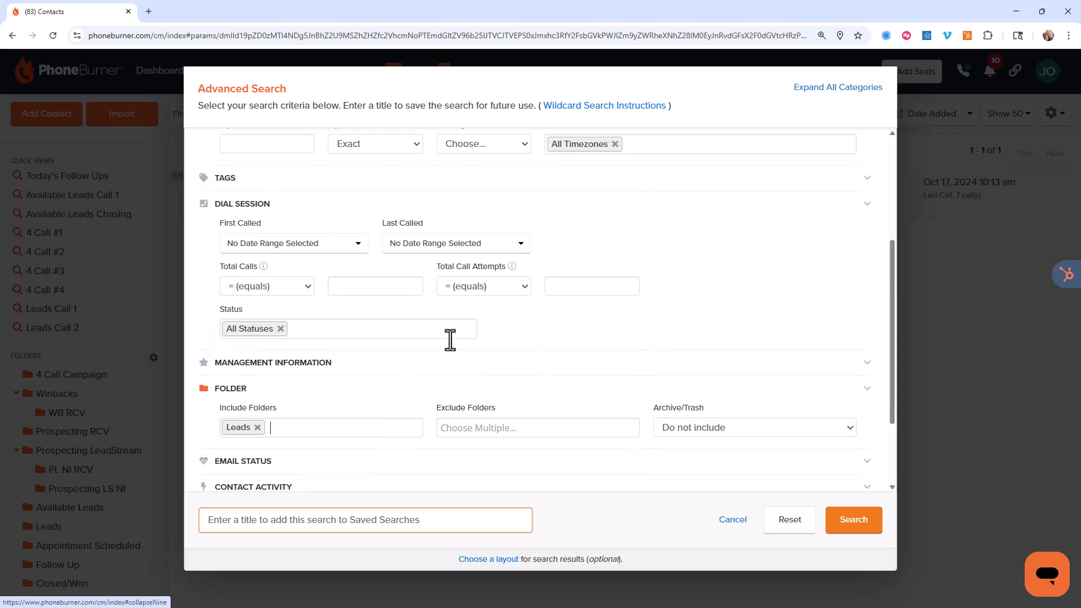
{"action": "left_click", "coordinate": [558, 291]}
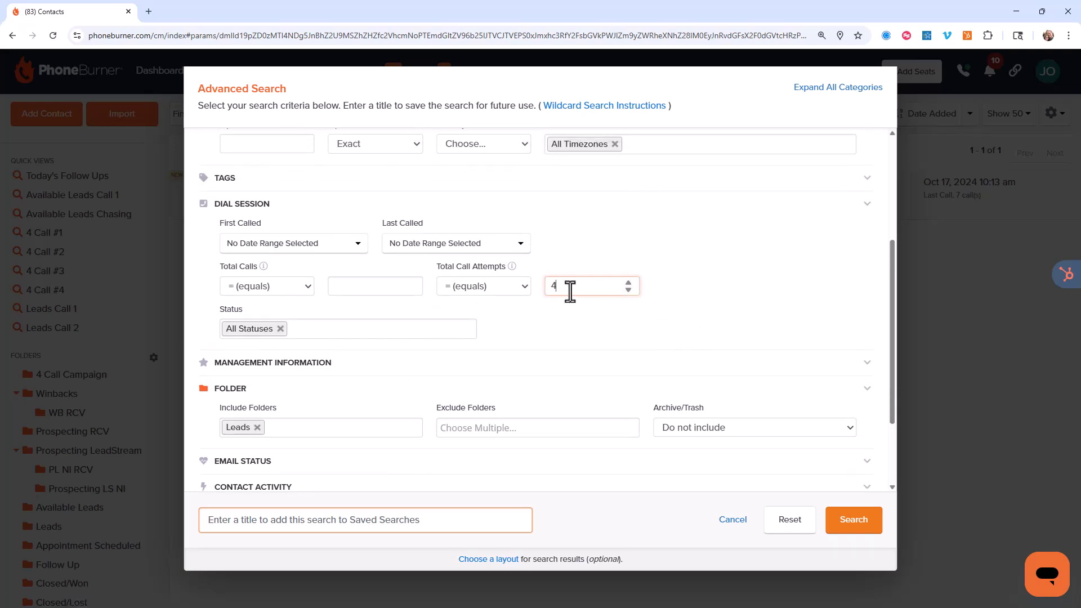
{"action": "left_click", "coordinate": [513, 247]}
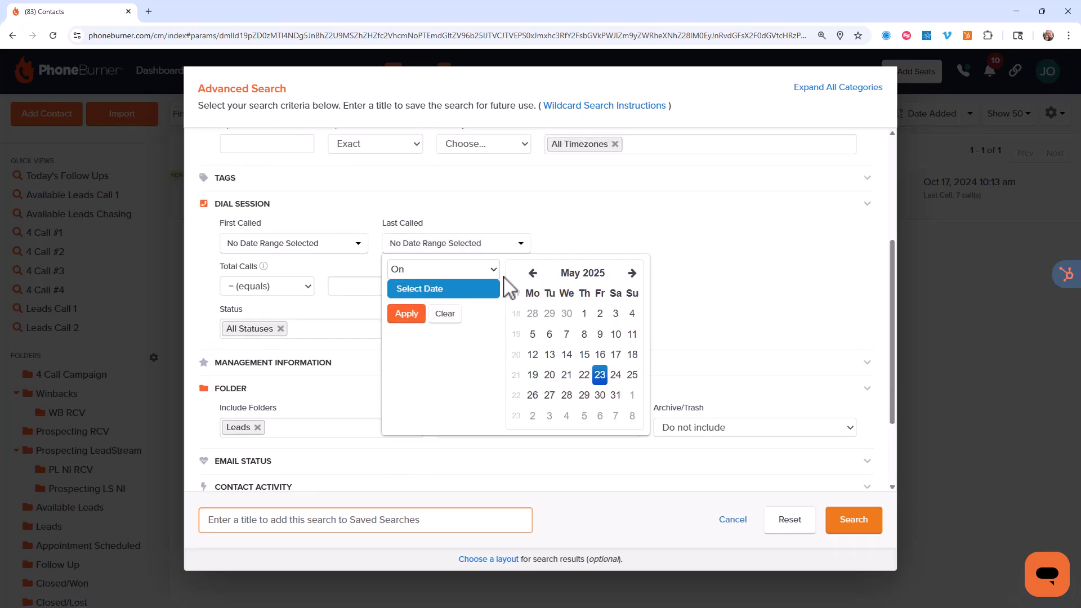
{"action": "left_click", "coordinate": [472, 272]}
{"action": "left_click", "coordinate": [445, 389]}
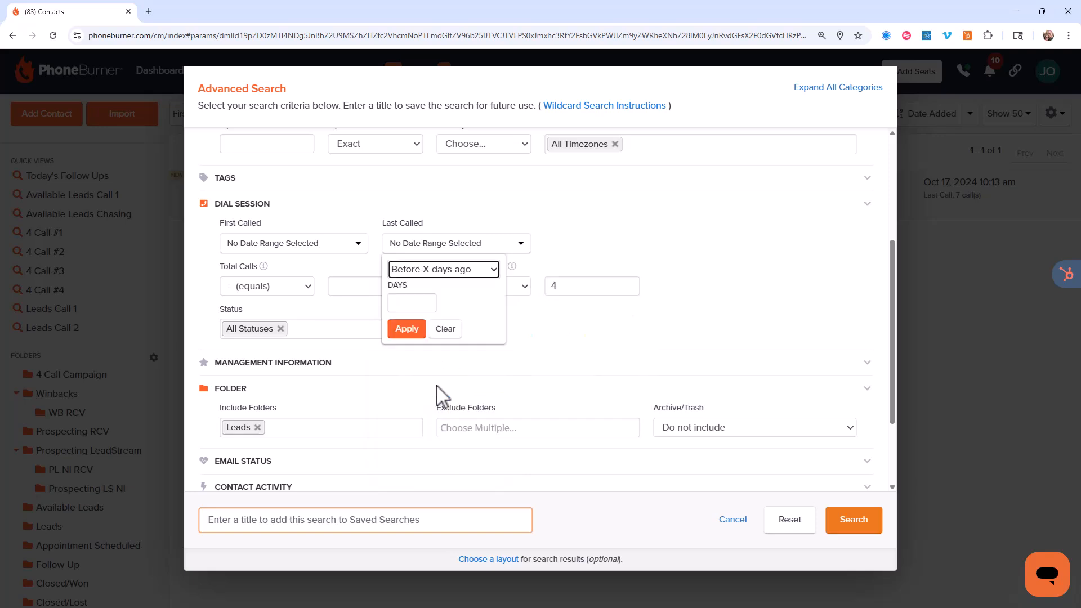
{"action": "left_click", "coordinate": [413, 304]}
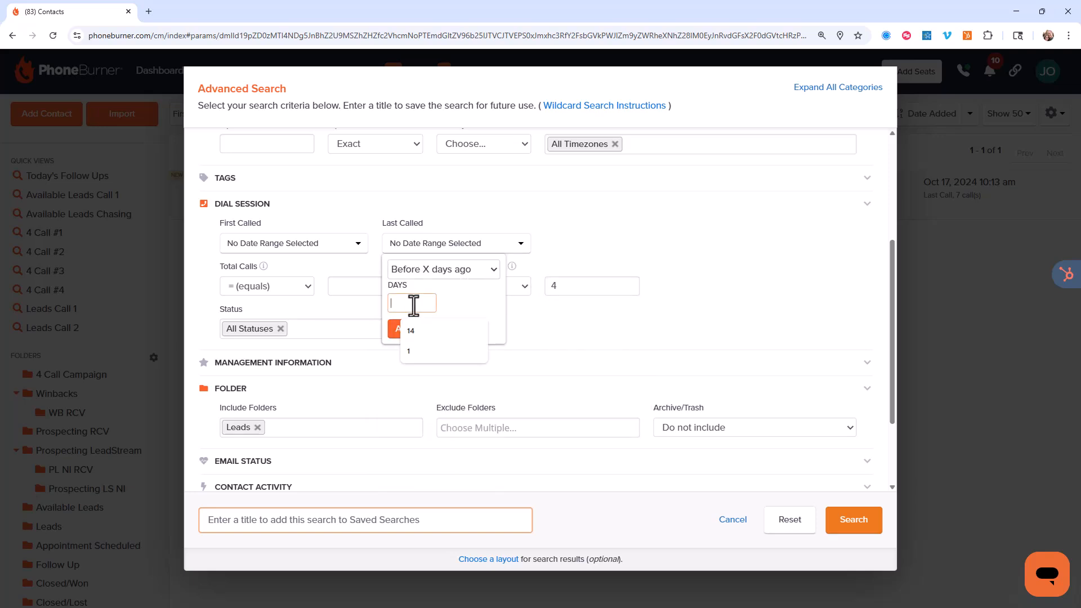
{"action": "type", "text": "4"}
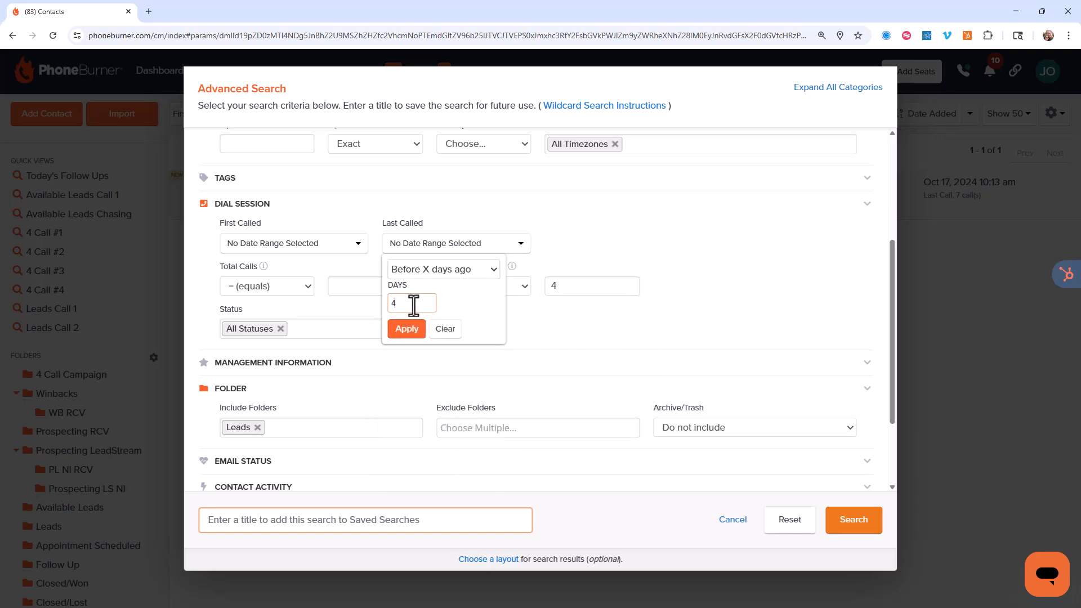
{"action": "left_click", "coordinate": [395, 328]}
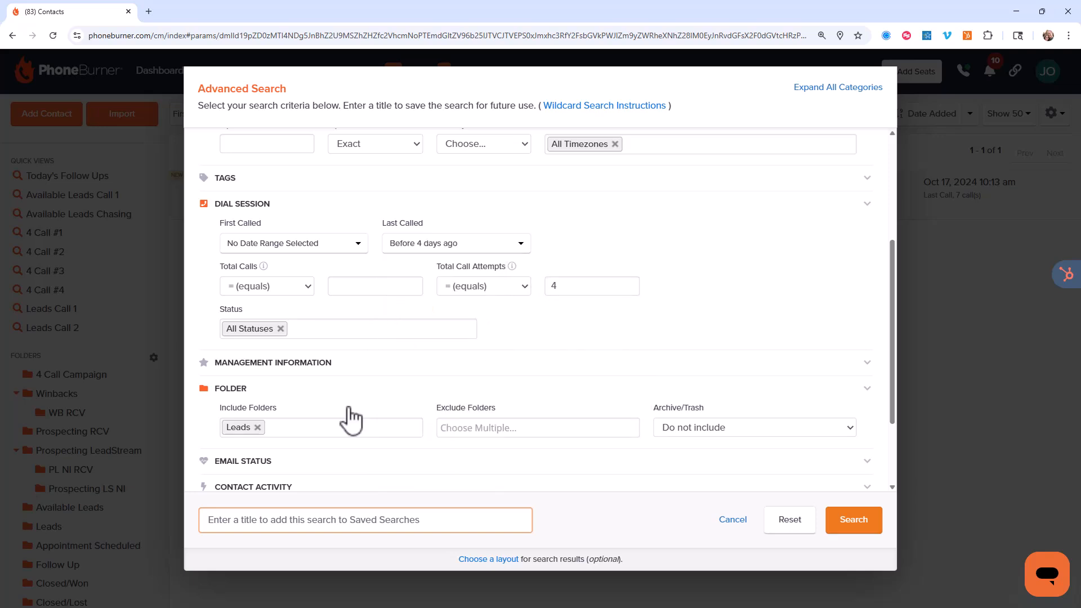
Title the search "Leads Call 5" and run it so it is added to the saved searches.
{"action": "left_click", "coordinate": [280, 510]}
{"action": "type", "text": "Lead"}
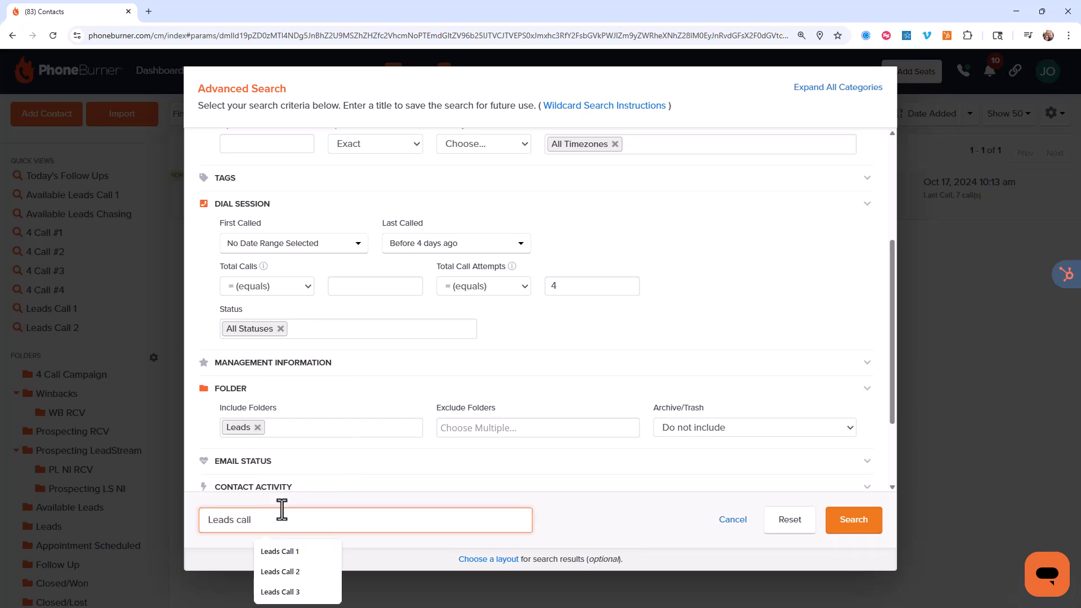
{"action": "type", "text": "s Call 5"}
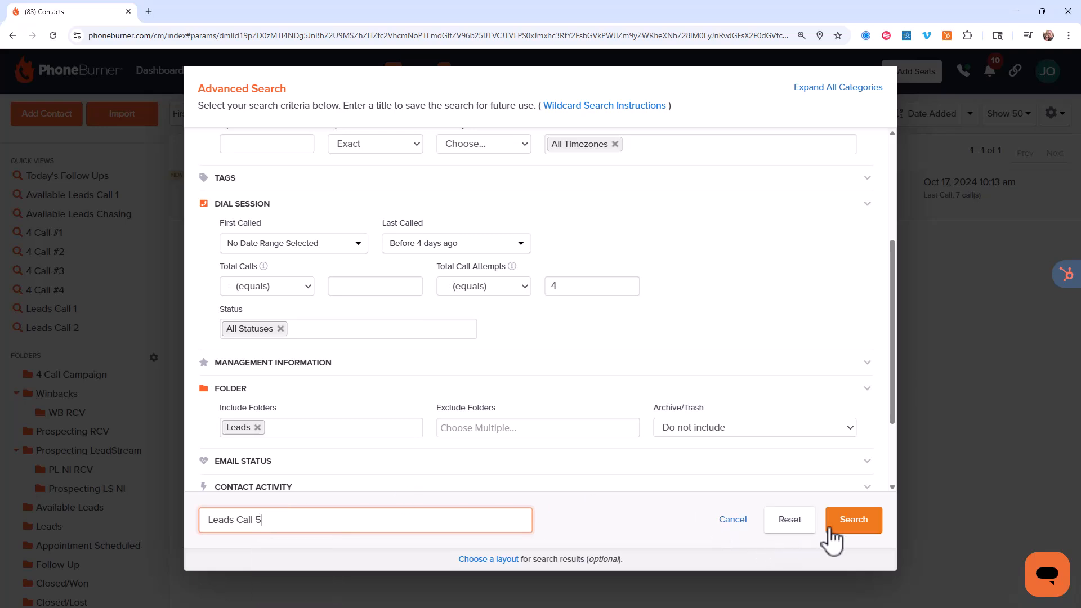
{"action": "left_click", "coordinate": [850, 526]}
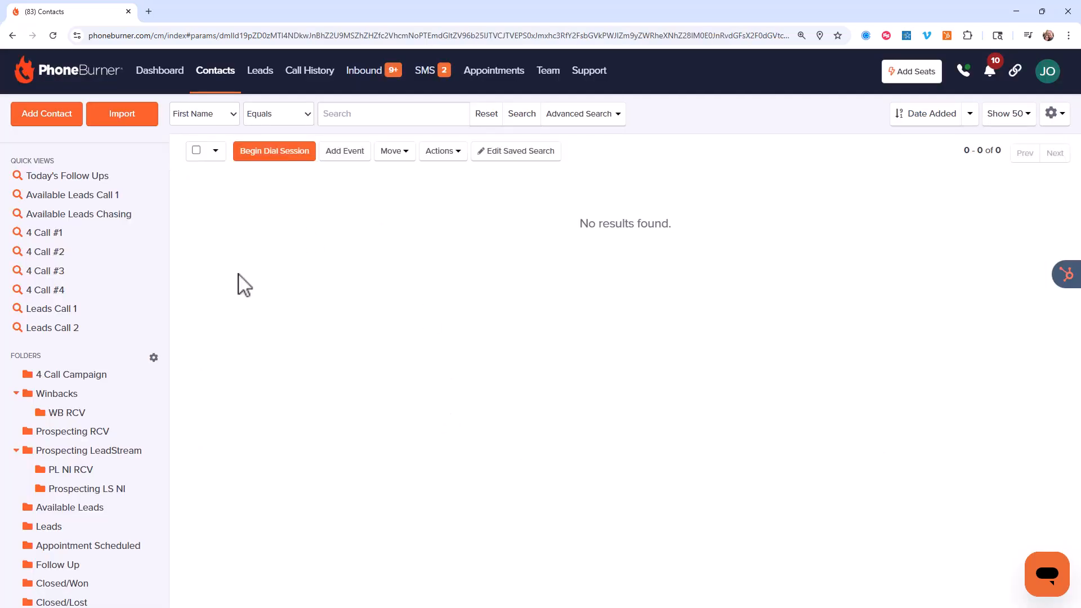
Start another advanced search and limit its included folders to Leads.
{"action": "left_click", "coordinate": [589, 118]}
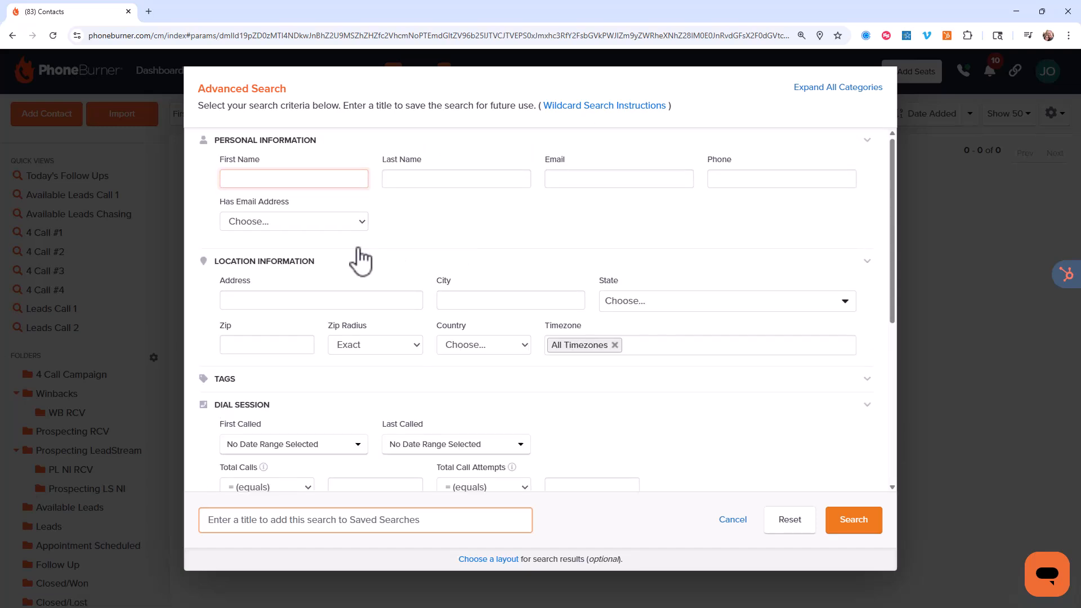
{"action": "scroll", "coordinate": [360, 258], "scroll_direction": "down", "scroll_amount": 4}
{"action": "left_click", "coordinate": [303, 404]}
{"action": "scroll", "coordinate": [336, 457], "scroll_direction": "down", "scroll_amount": 2}
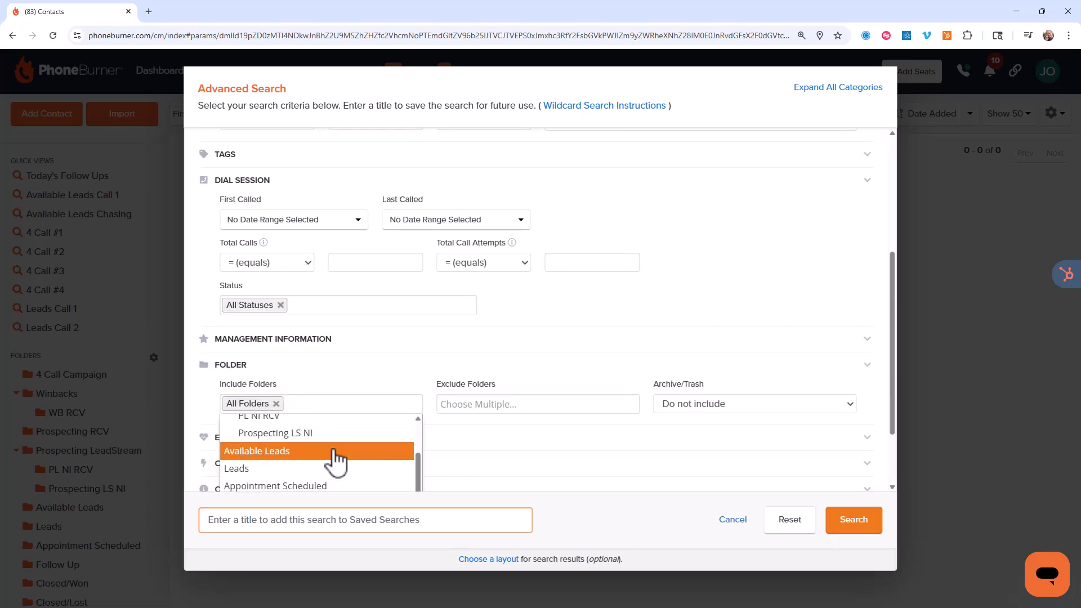
{"action": "left_click", "coordinate": [320, 470]}
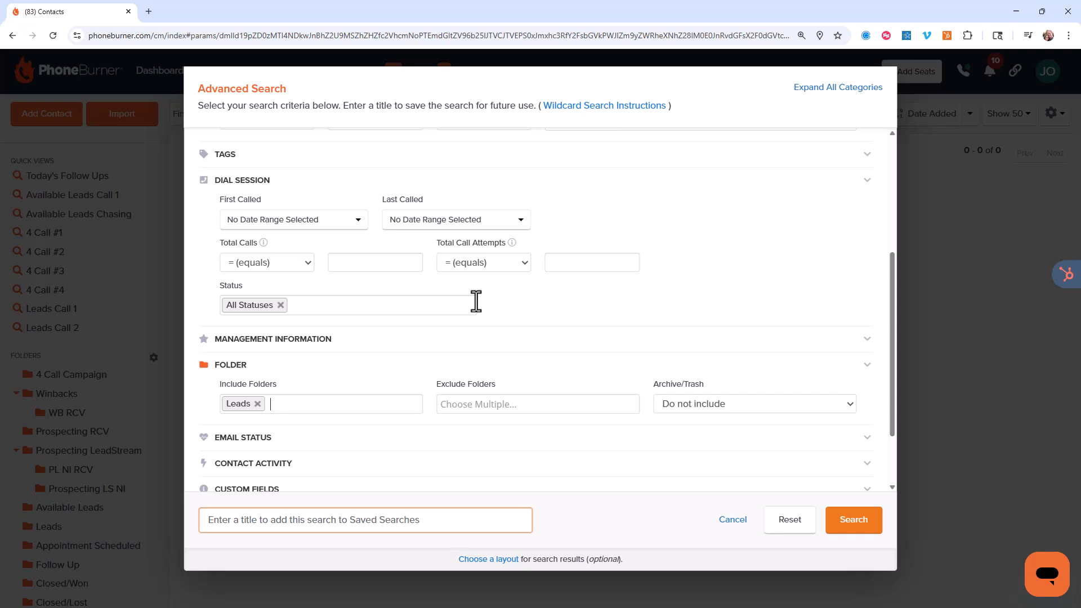
Set the Total Call Attempts criterion to equal 5 and the Last Called criterion to Before X days ago with 6 days.
{"action": "left_click", "coordinate": [569, 262]}
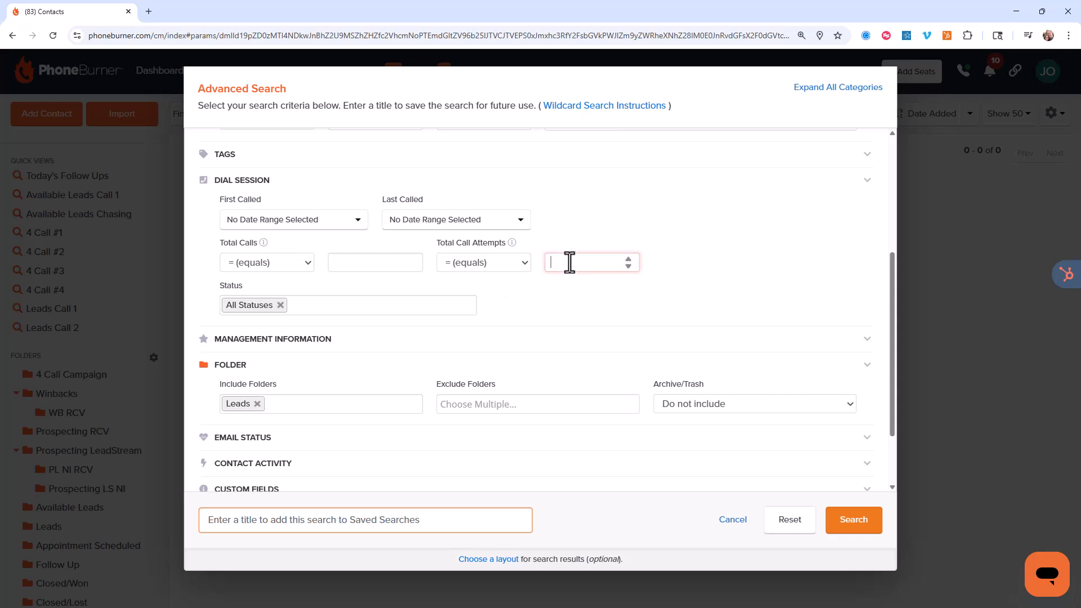
{"action": "left_click", "coordinate": [509, 222]}
{"action": "left_click", "coordinate": [463, 248]}
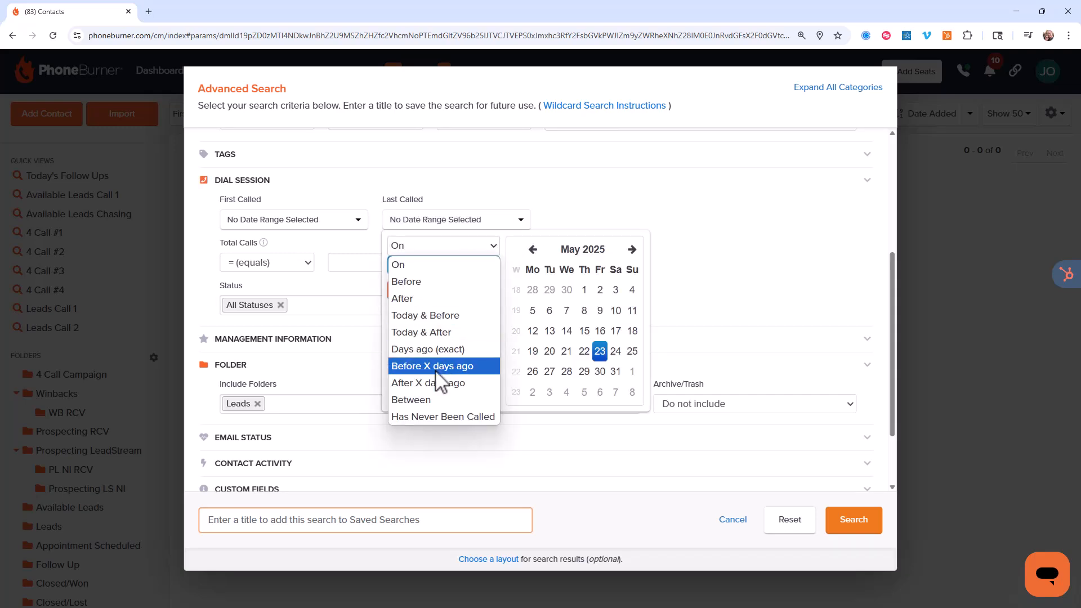
{"action": "left_click", "coordinate": [417, 367]}
{"action": "left_click", "coordinate": [422, 278]}
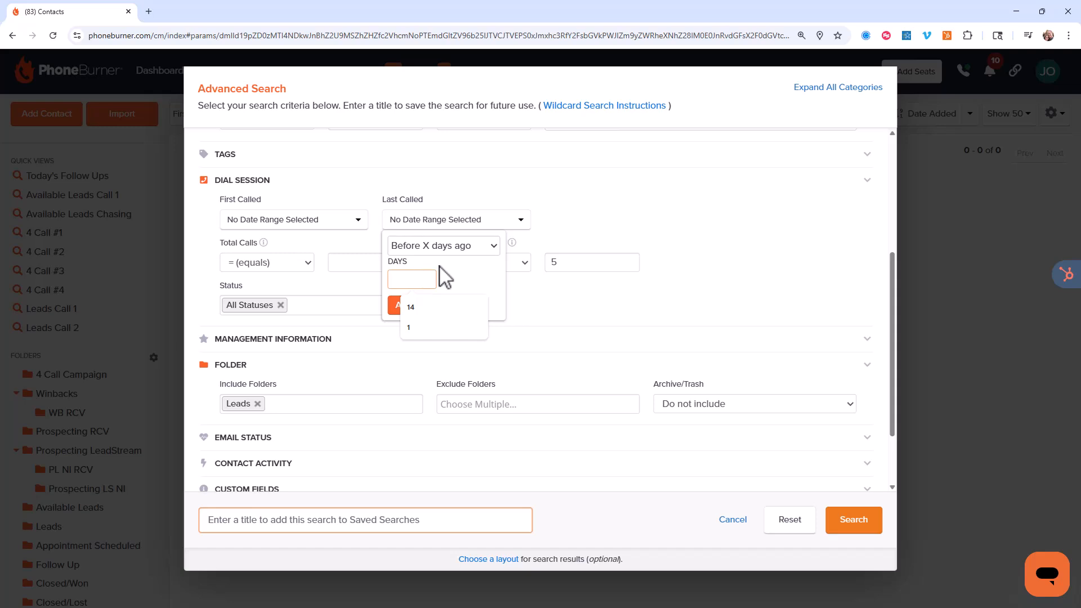
{"action": "type", "text": "6"}
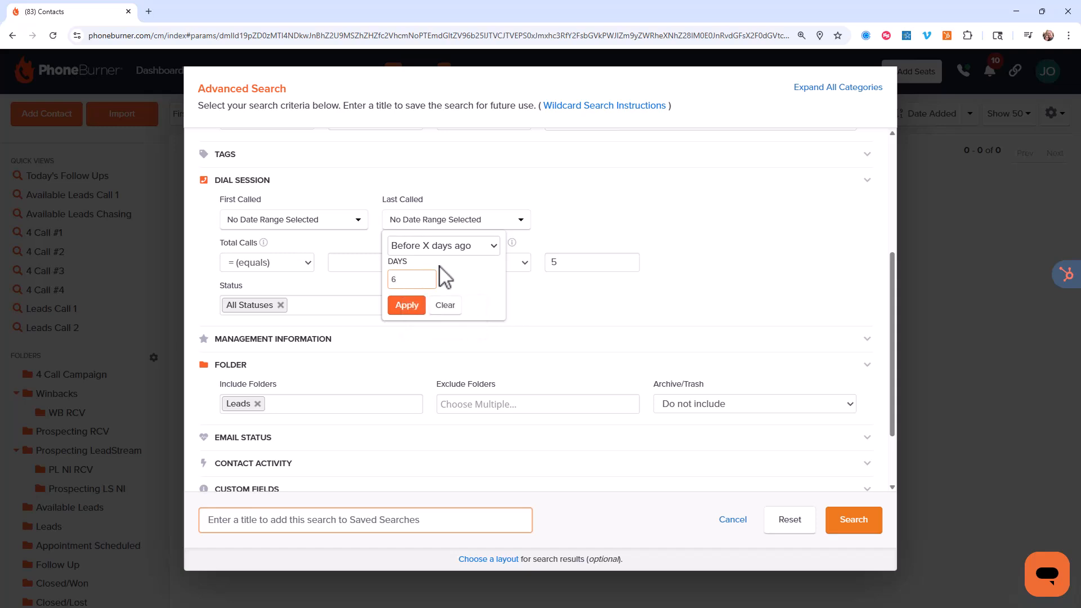
{"action": "left_click", "coordinate": [407, 304]}
Title the search "Leads Call 6" and run it so it is added to the saved searches.
{"action": "left_click", "coordinate": [264, 519]}
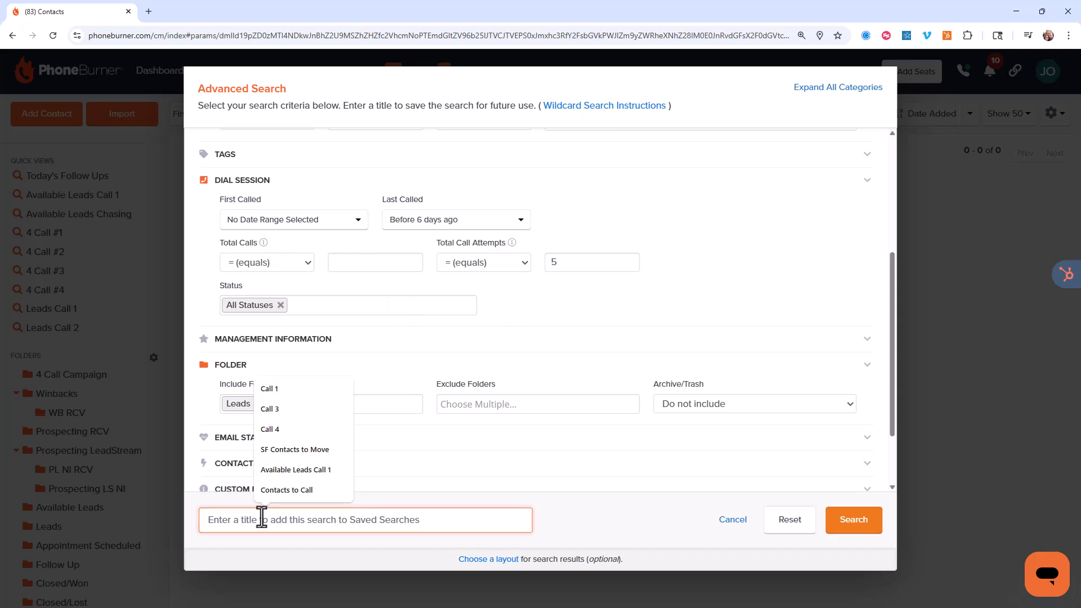
{"action": "type", "text": "Le"}
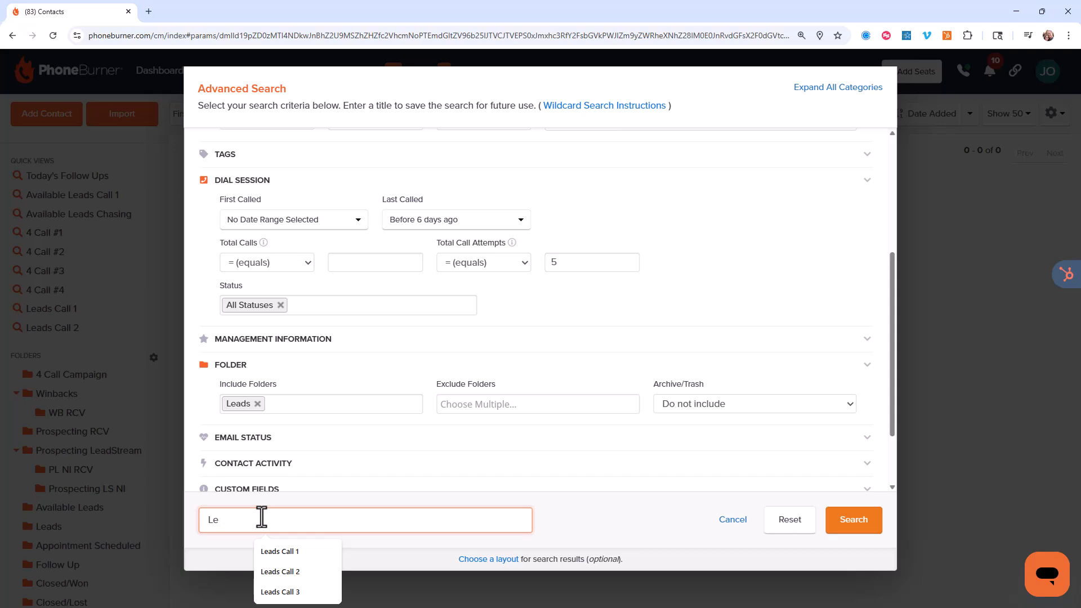
{"action": "key", "text": "Down"}
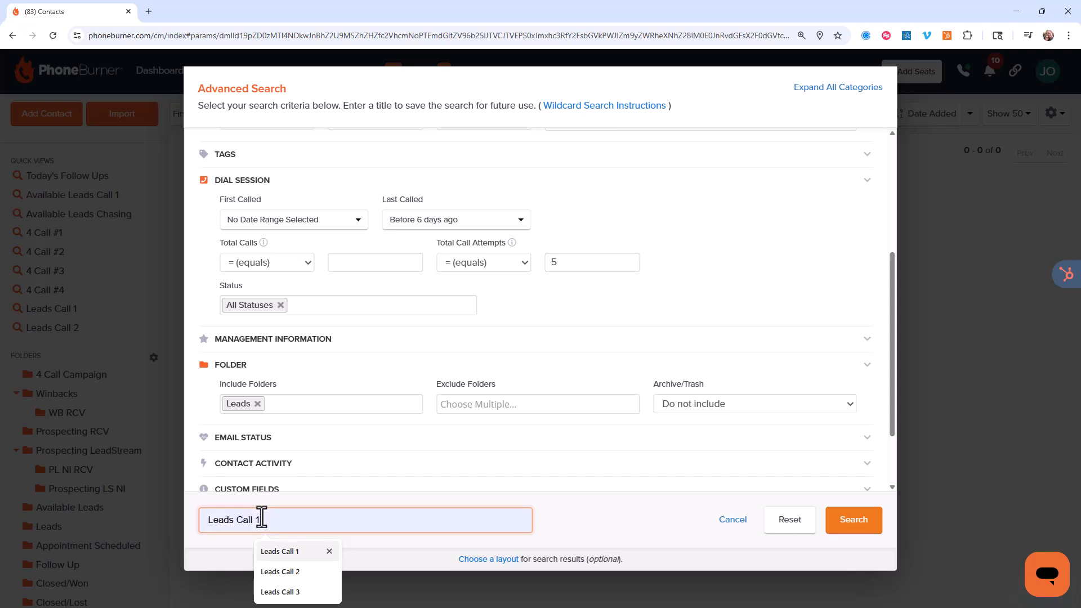
{"action": "key", "text": "BackSpace"}
{"action": "type", "text": "ea"}
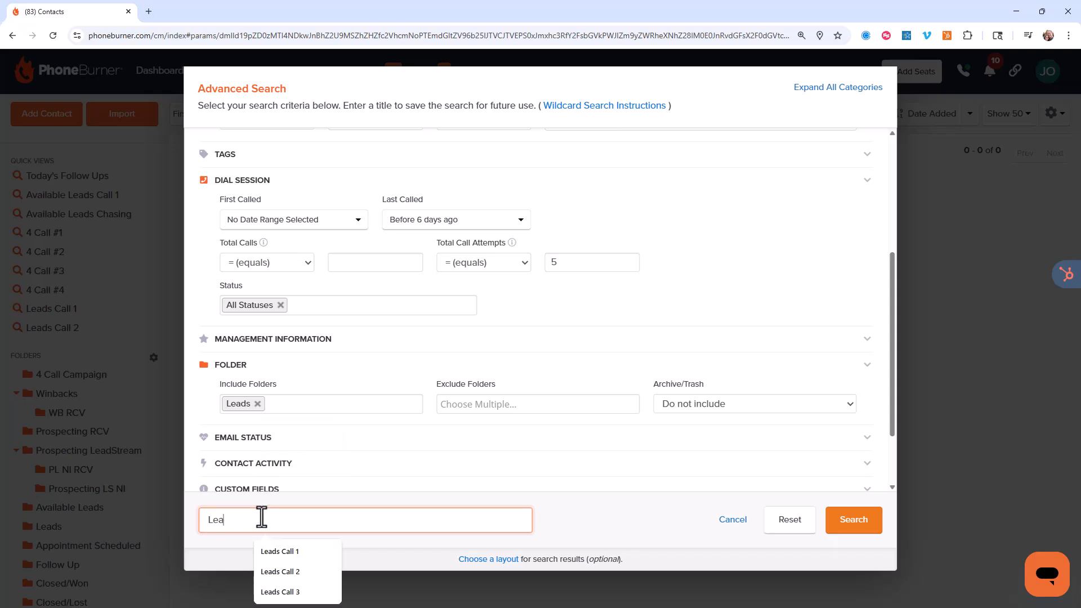
{"action": "key", "text": "Down"}
{"action": "key", "text": "Return"}
{"action": "key", "text": "BackSpace"}
{"action": "type", "text": "6"}
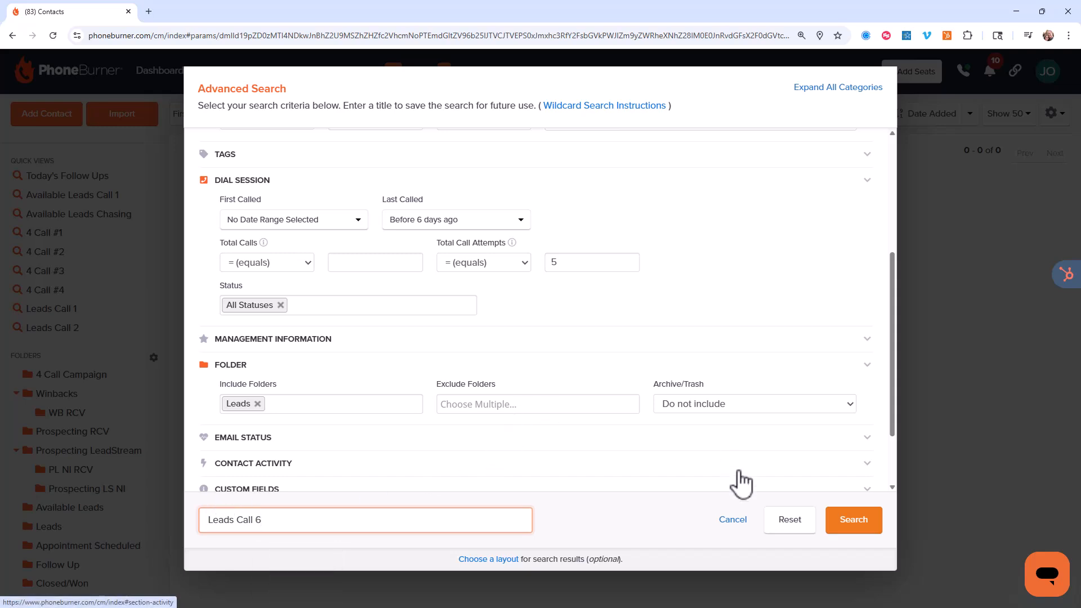
{"action": "left_click", "coordinate": [844, 535]}
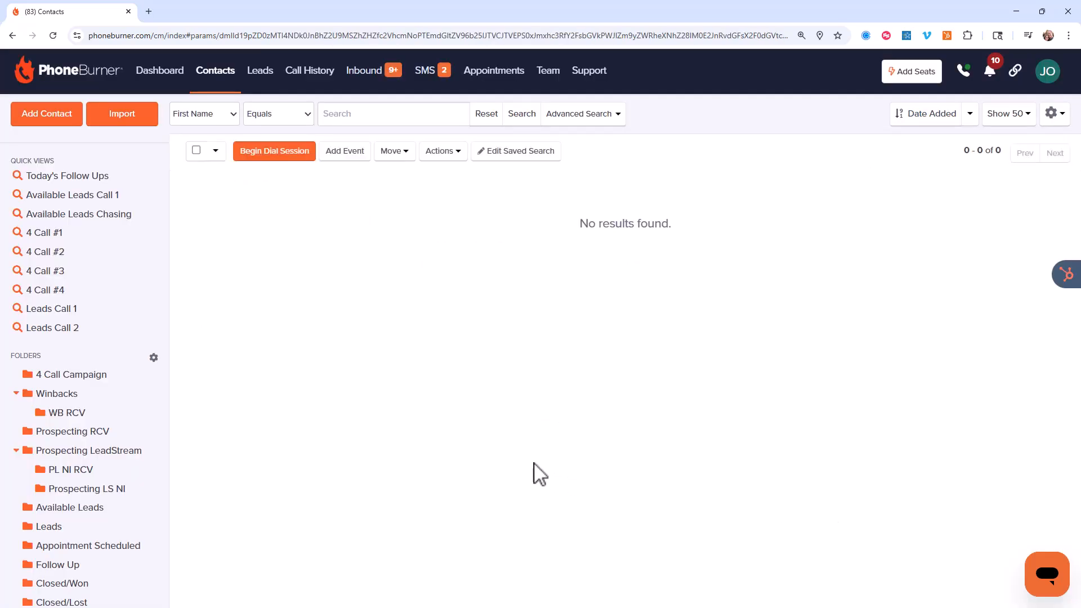
Start another advanced search and give it the saved-search title "Leads Call 7".
{"action": "left_click", "coordinate": [585, 133]}
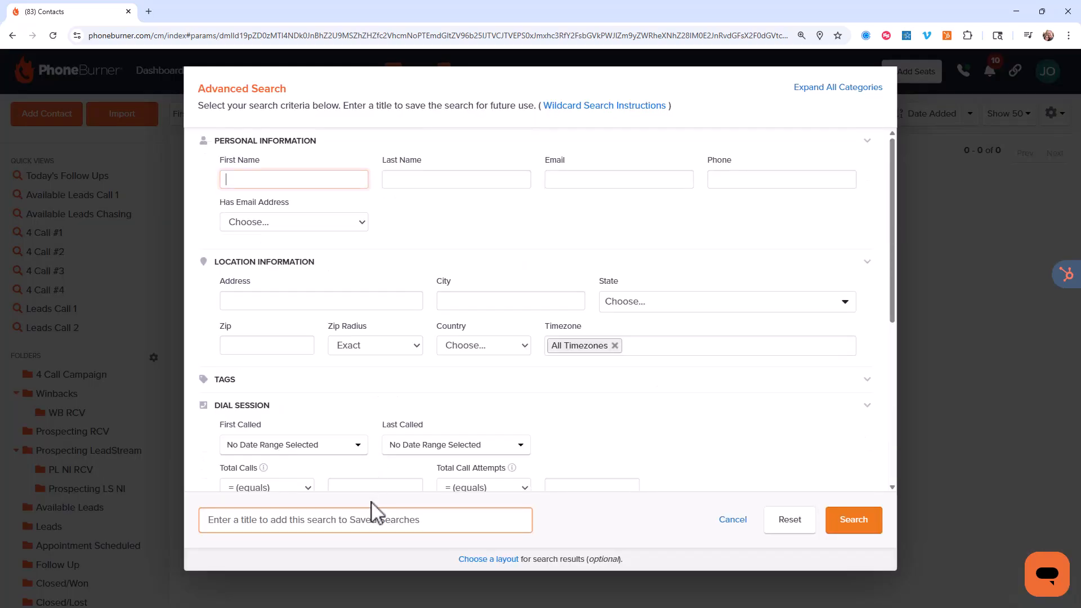
{"action": "left_click", "coordinate": [360, 519]}
{"action": "type", "text": "Leads Call 1"}
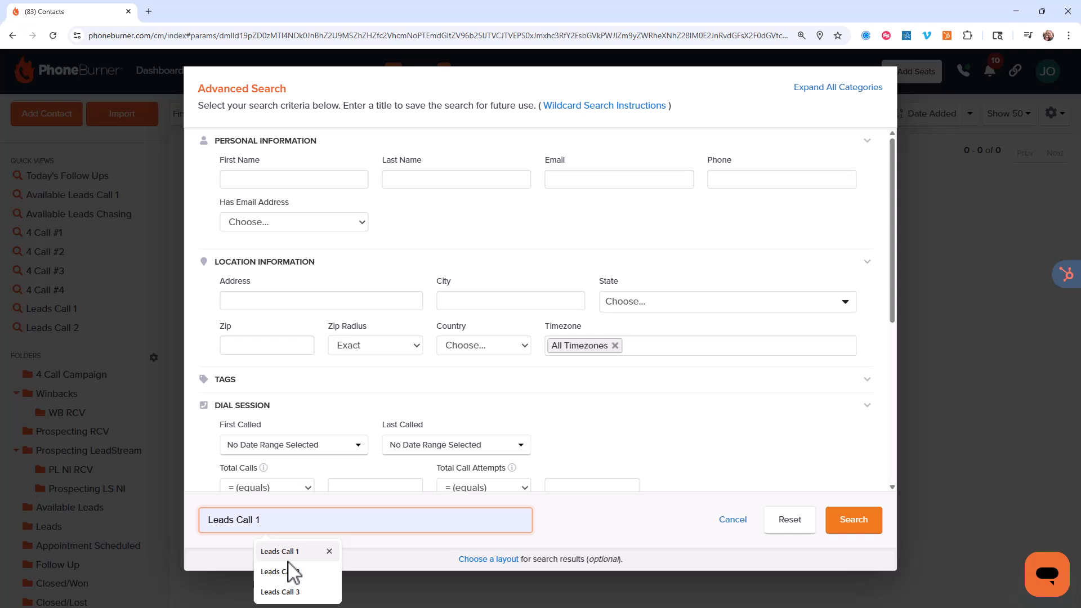
{"action": "left_click", "coordinate": [286, 554]}
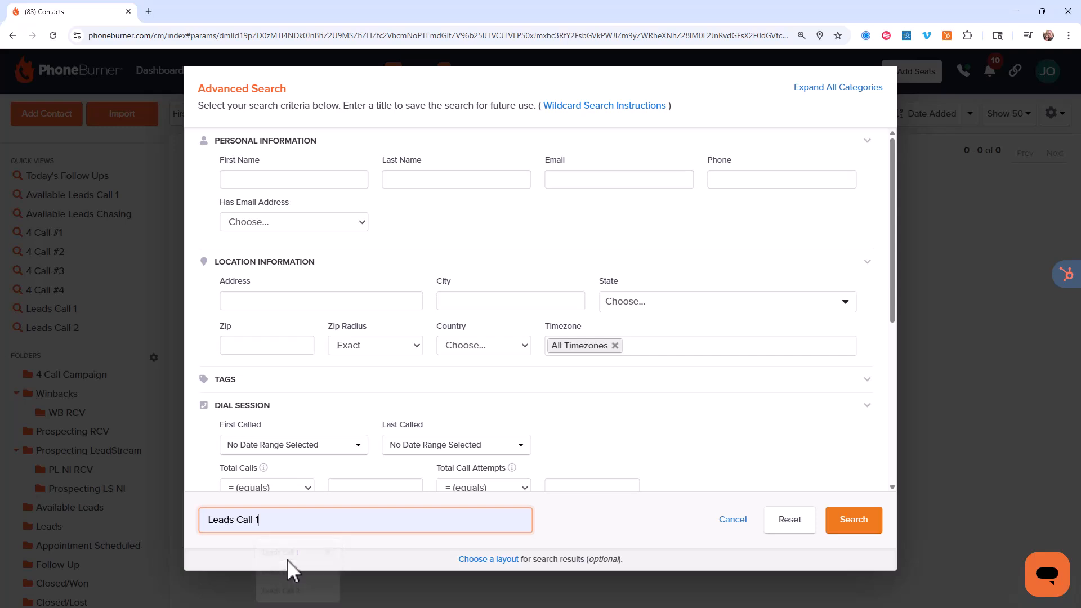
{"action": "key", "text": "BackSpace"}
{"action": "type", "text": "7"}
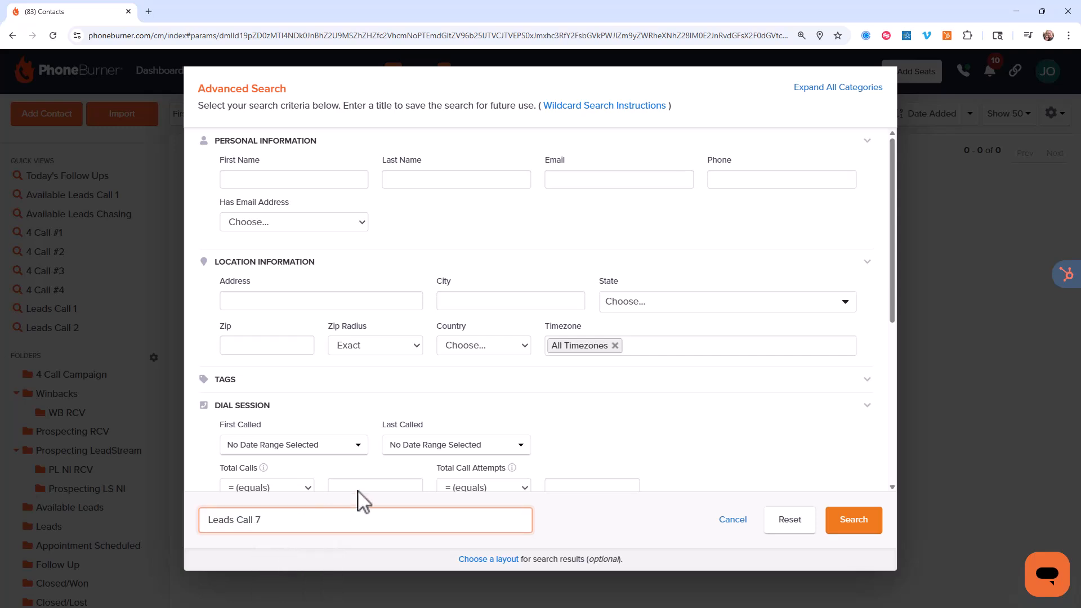
Set the Total Call Attempts criterion to equal 6 and the Last Called criterion to Before X days ago with 7 days.
{"action": "scroll", "coordinate": [356, 428], "scroll_direction": "down", "scroll_amount": 2}
{"action": "scroll", "coordinate": [362, 410], "scroll_direction": "down", "scroll_amount": 1}
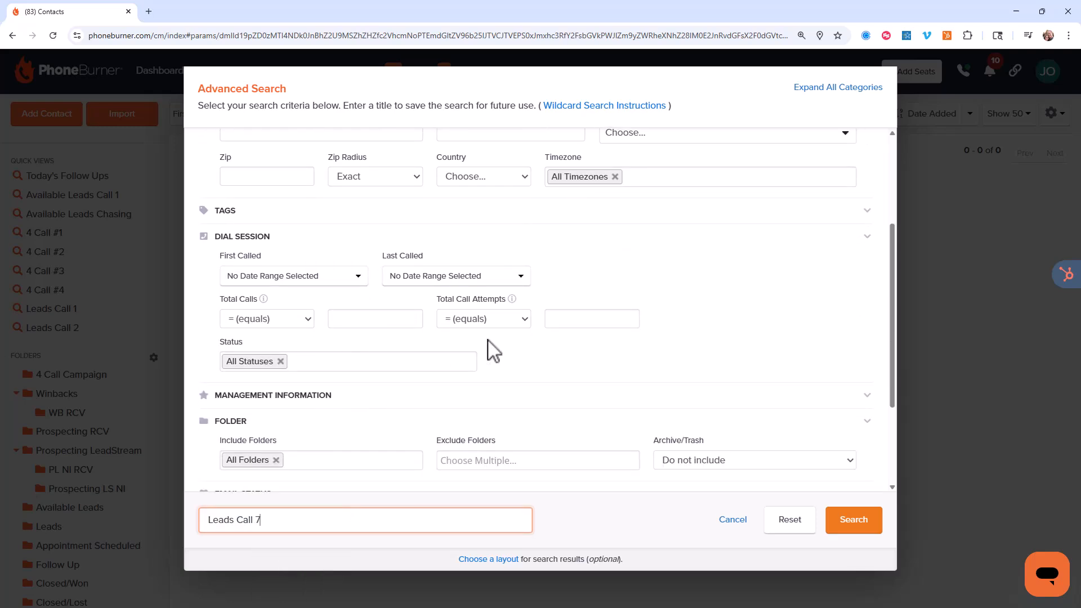
{"action": "left_click", "coordinate": [565, 320]}
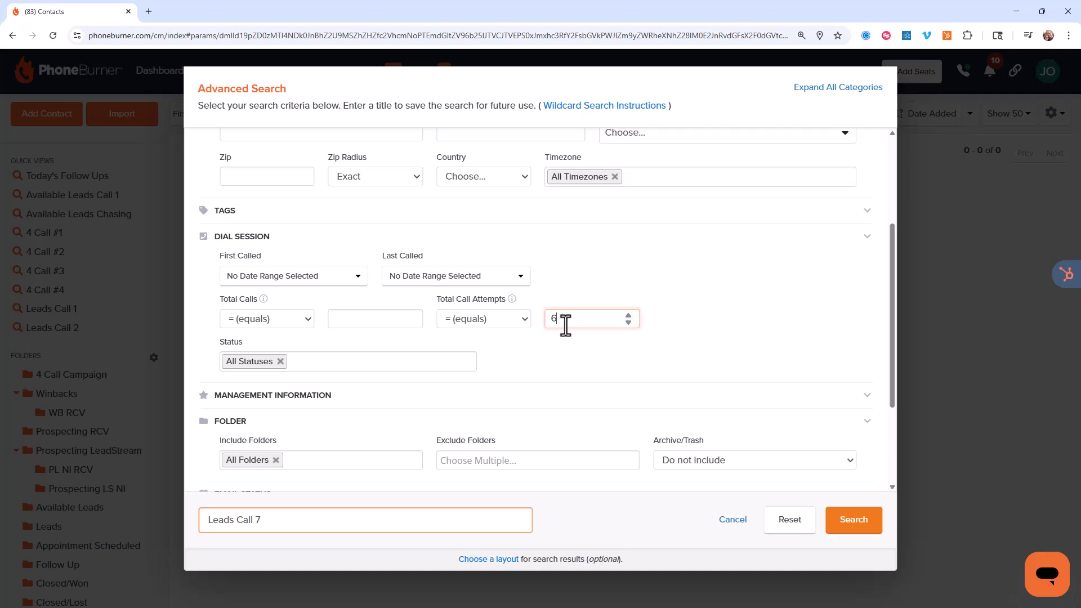
{"action": "left_click", "coordinate": [505, 276]}
{"action": "left_click", "coordinate": [463, 301]}
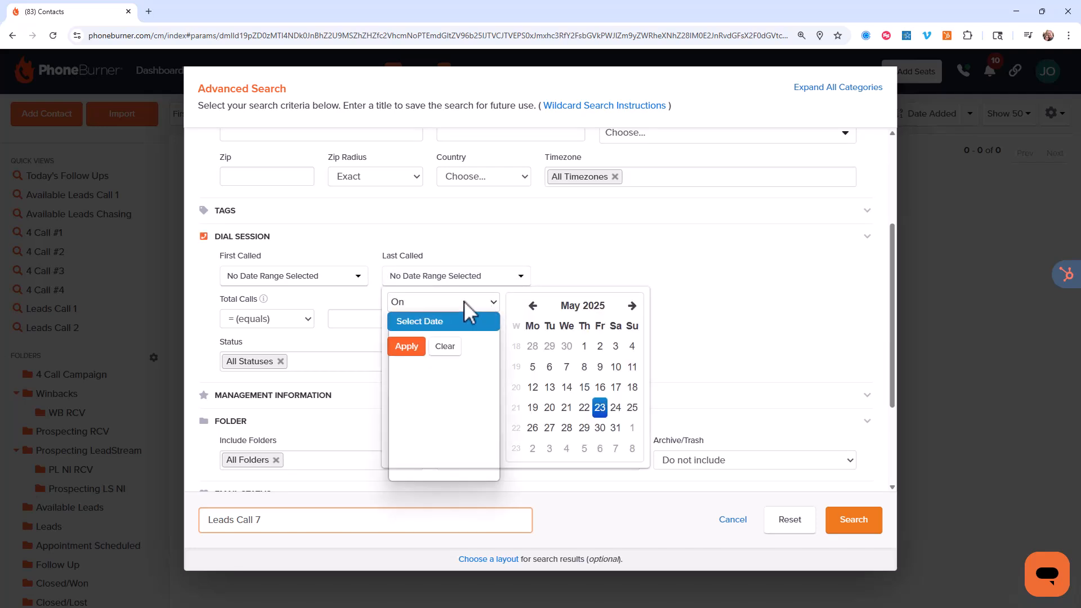
{"action": "left_click", "coordinate": [454, 422]}
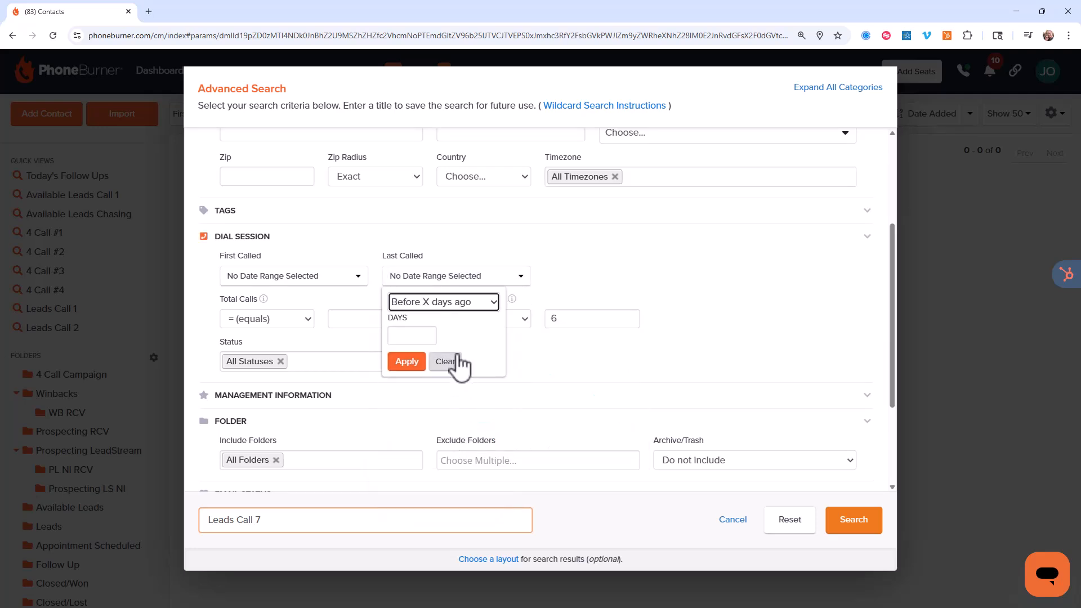
{"action": "left_click", "coordinate": [403, 336]}
{"action": "type", "text": "7"}
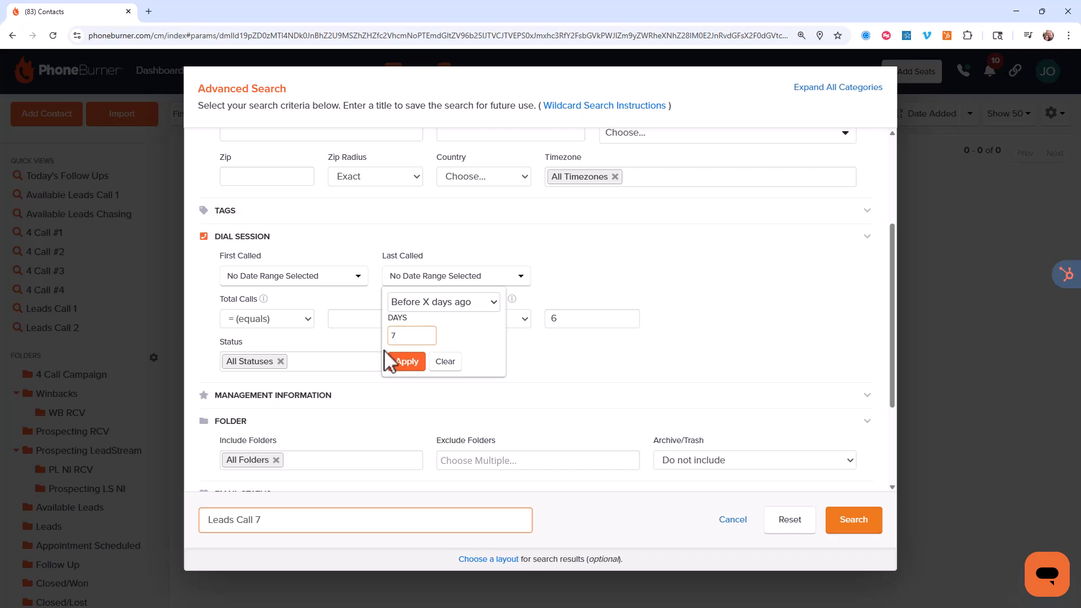
{"action": "left_click", "coordinate": [404, 362]}
Limit the "Leads Call 7" search to contacts in the Leads folder.
{"action": "scroll", "coordinate": [347, 436], "scroll_direction": "down", "scroll_amount": 3}
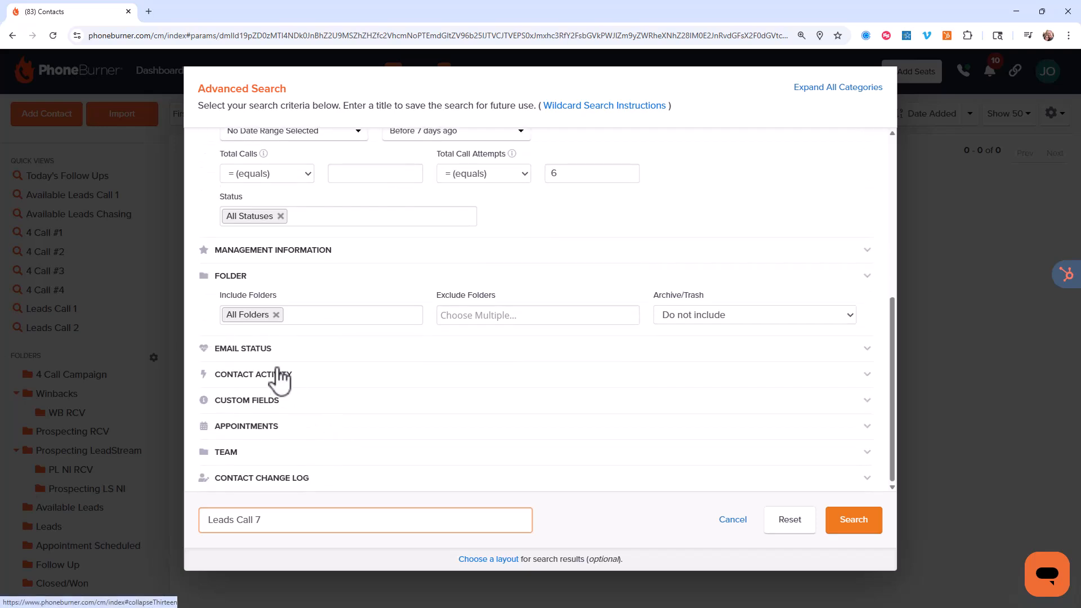
{"action": "left_click", "coordinate": [313, 312]}
{"action": "scroll", "coordinate": [304, 417], "scroll_direction": "down", "scroll_amount": 3}
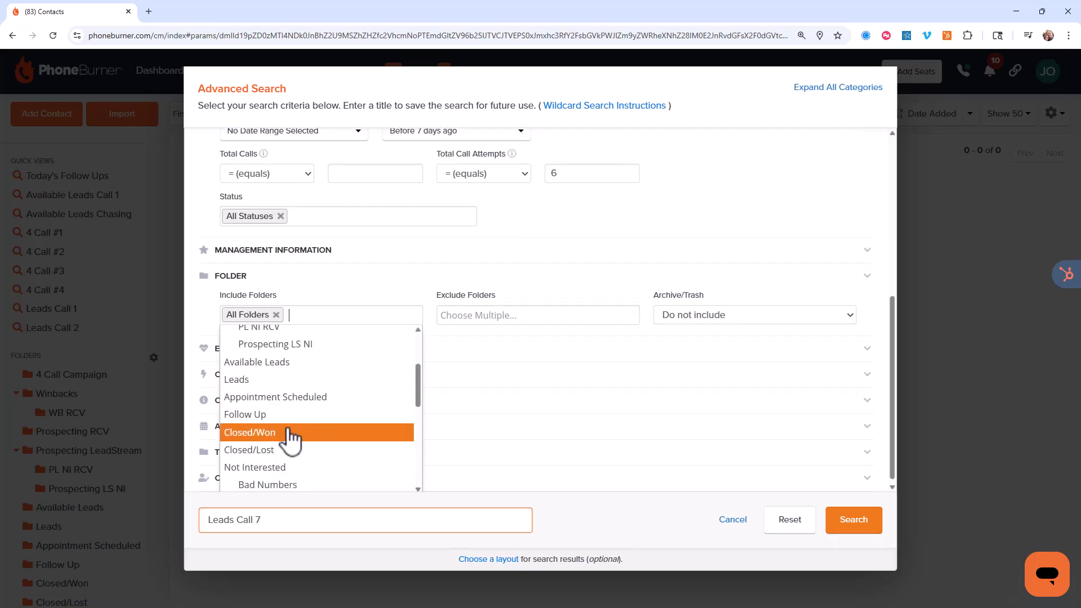
{"action": "left_click", "coordinate": [262, 379]}
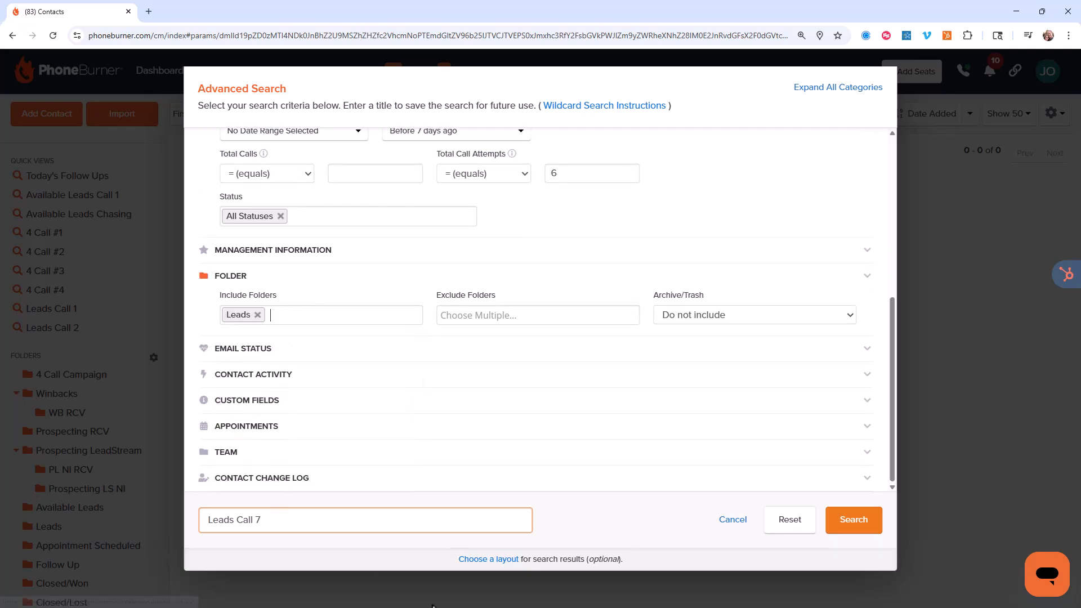
Run the "Leads Call 7" search so it is saved, and open the saved searches management page.
{"action": "left_click", "coordinate": [853, 520]}
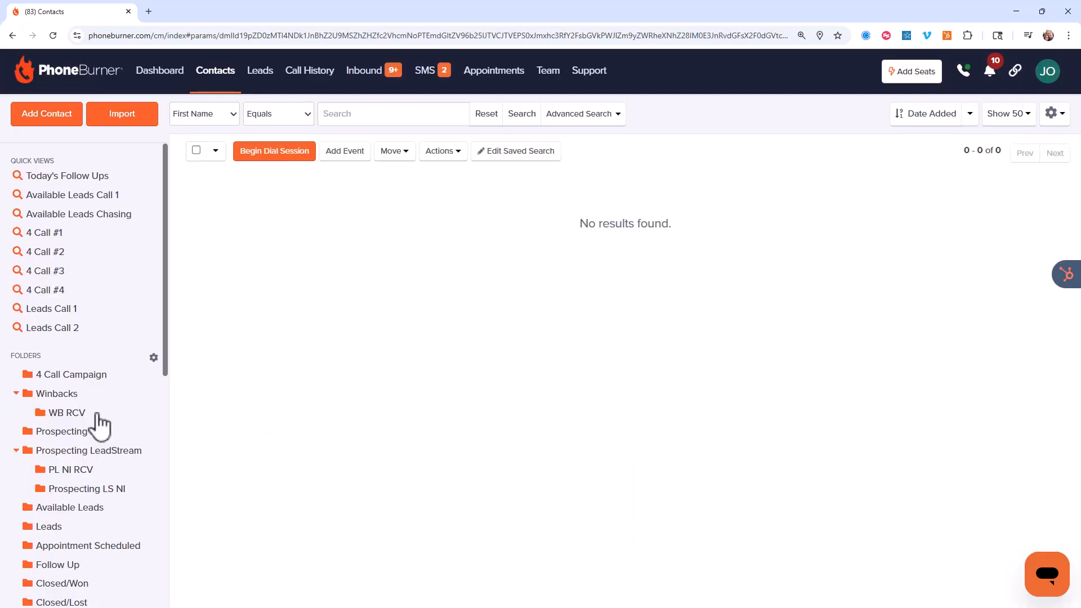
{"action": "scroll", "coordinate": [127, 417], "scroll_direction": "down", "scroll_amount": 8}
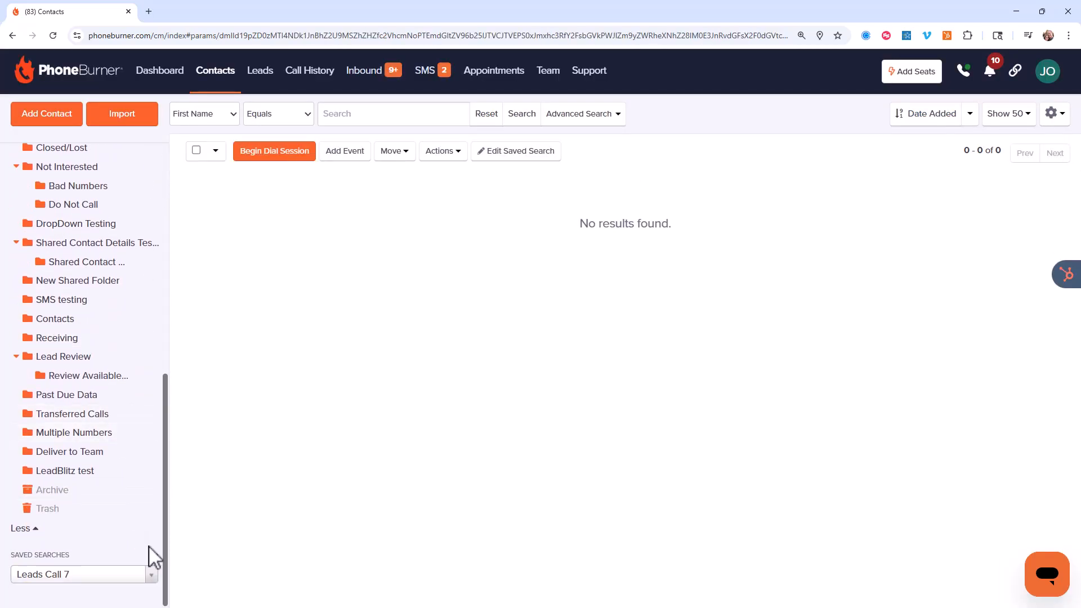
{"action": "left_click", "coordinate": [151, 573]}
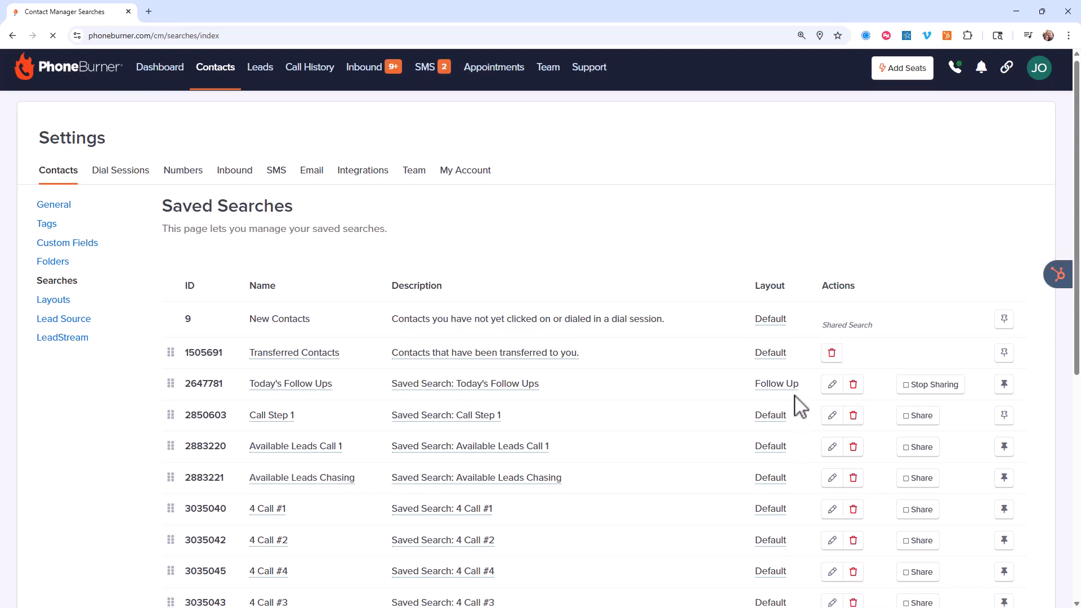
Pin the saved searches Leads Call 3 through Leads Call 7 to the quick views and return to the contacts list.
{"action": "scroll", "coordinate": [800, 406], "scroll_direction": "down", "scroll_amount": 5}
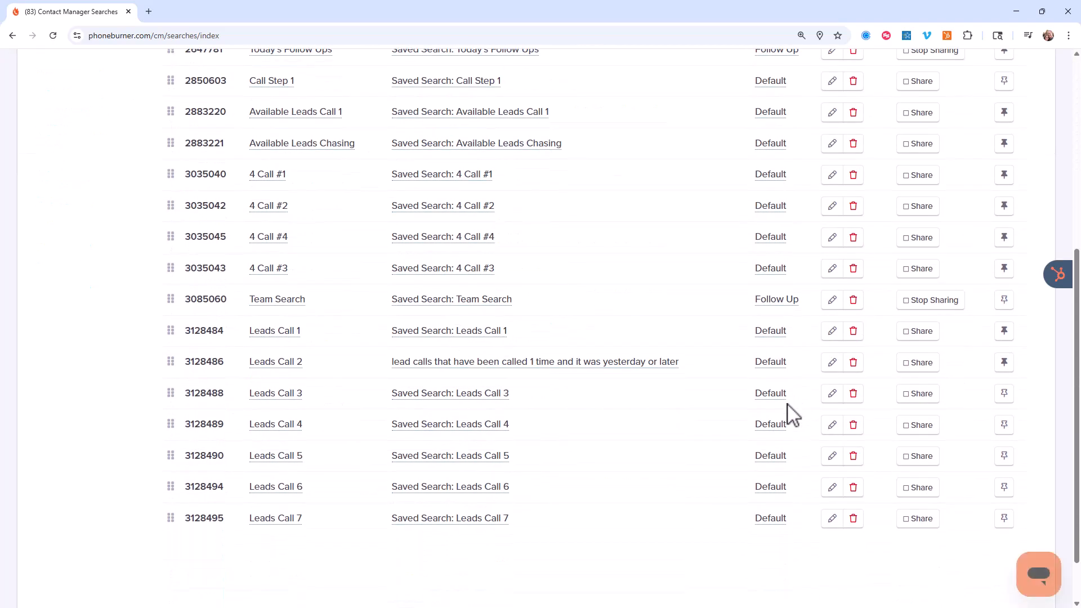
{"action": "left_click", "coordinate": [1004, 393]}
{"action": "left_click", "coordinate": [1003, 424]}
{"action": "left_click", "coordinate": [1003, 456]}
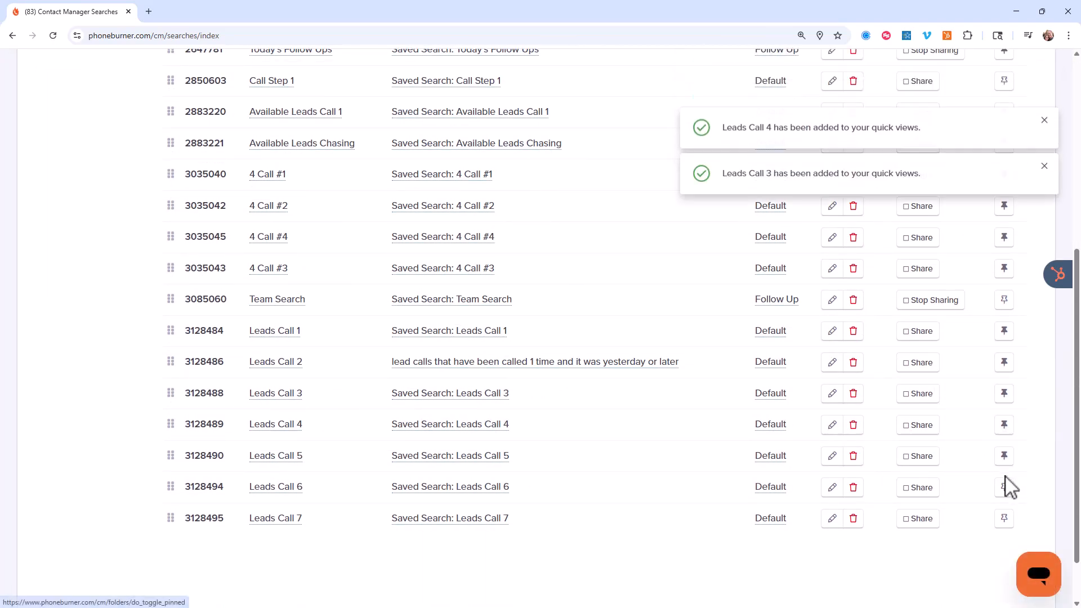
{"action": "left_click", "coordinate": [1003, 487]}
{"action": "left_click", "coordinate": [1003, 518]}
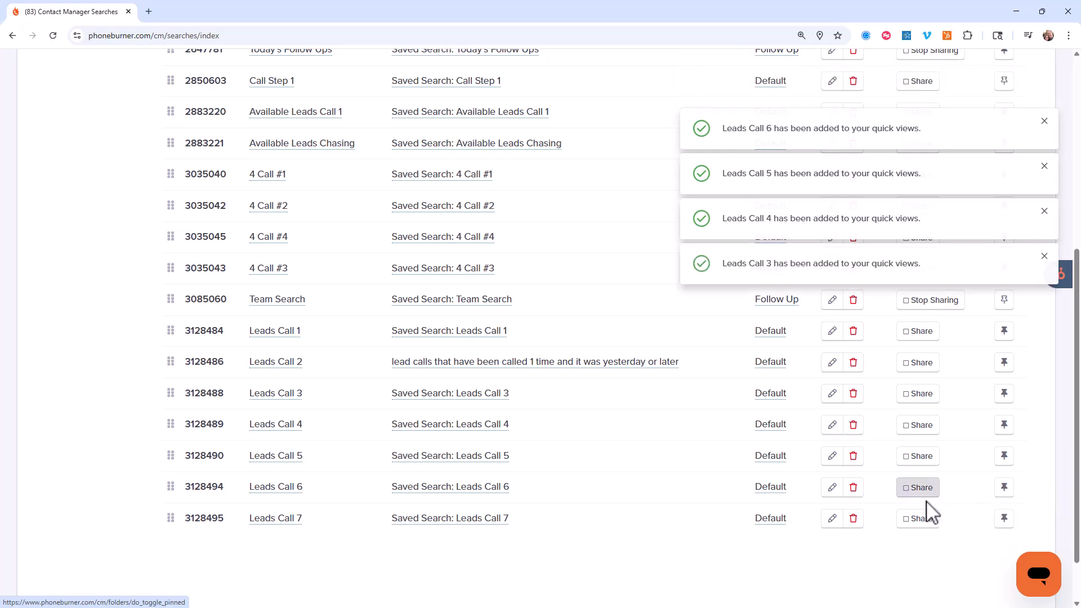
{"action": "scroll", "coordinate": [788, 416], "scroll_direction": "up", "scroll_amount": 5}
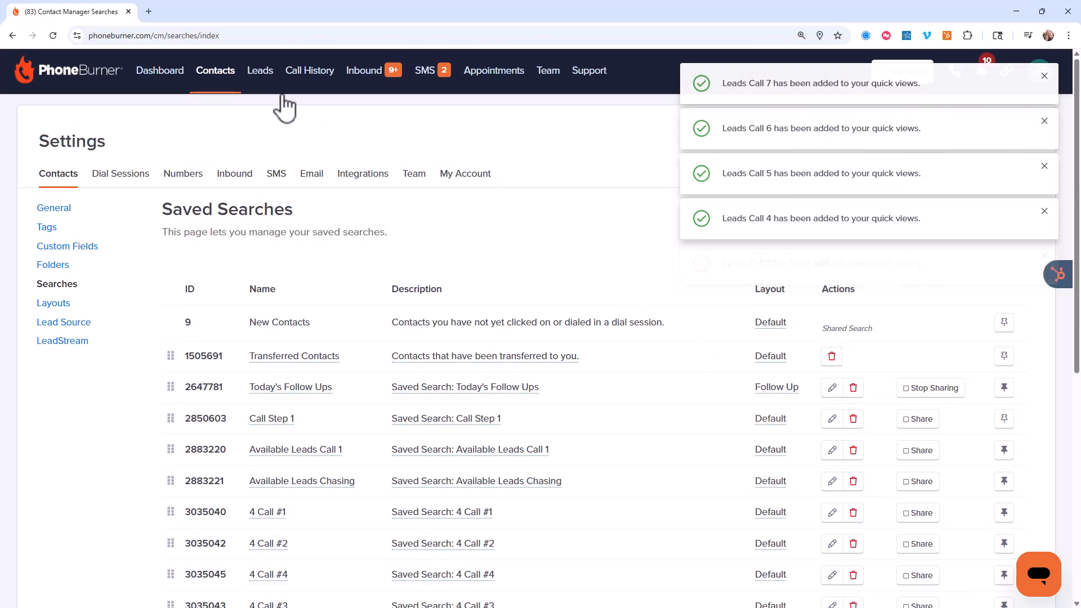
{"action": "left_click", "coordinate": [444, 387]}
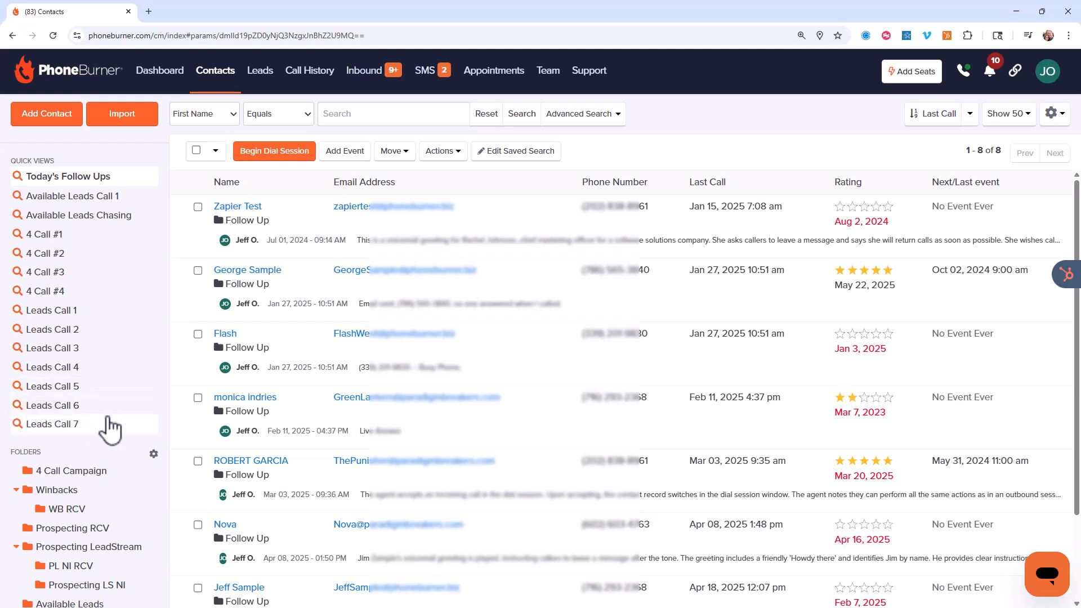
Start a new advanced search and limit it to contacts in the Leads folder.
{"action": "left_click", "coordinate": [585, 117]}
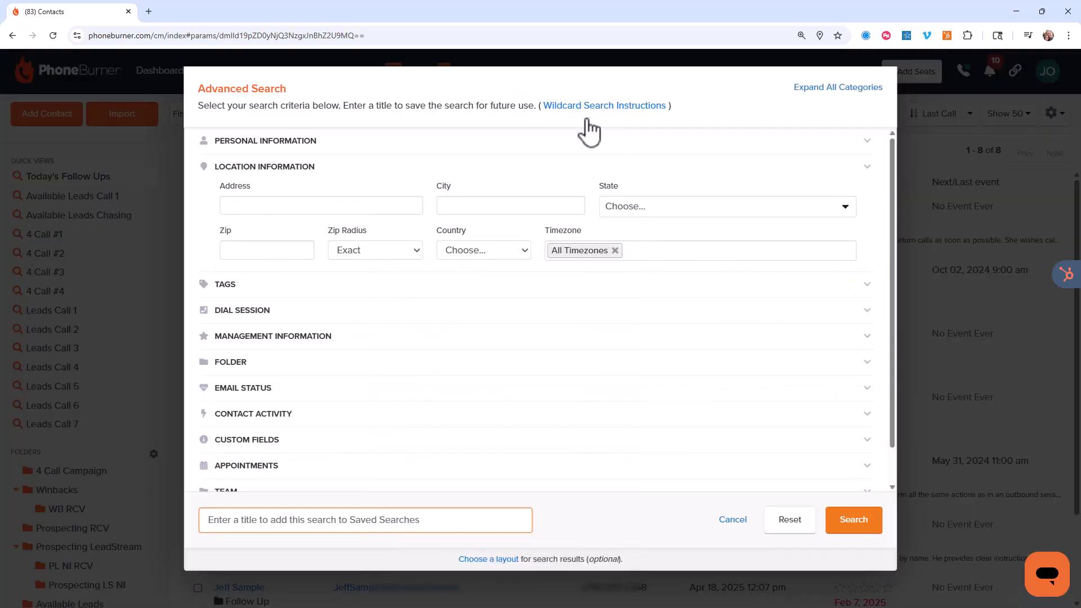
{"action": "left_click", "coordinate": [302, 144]}
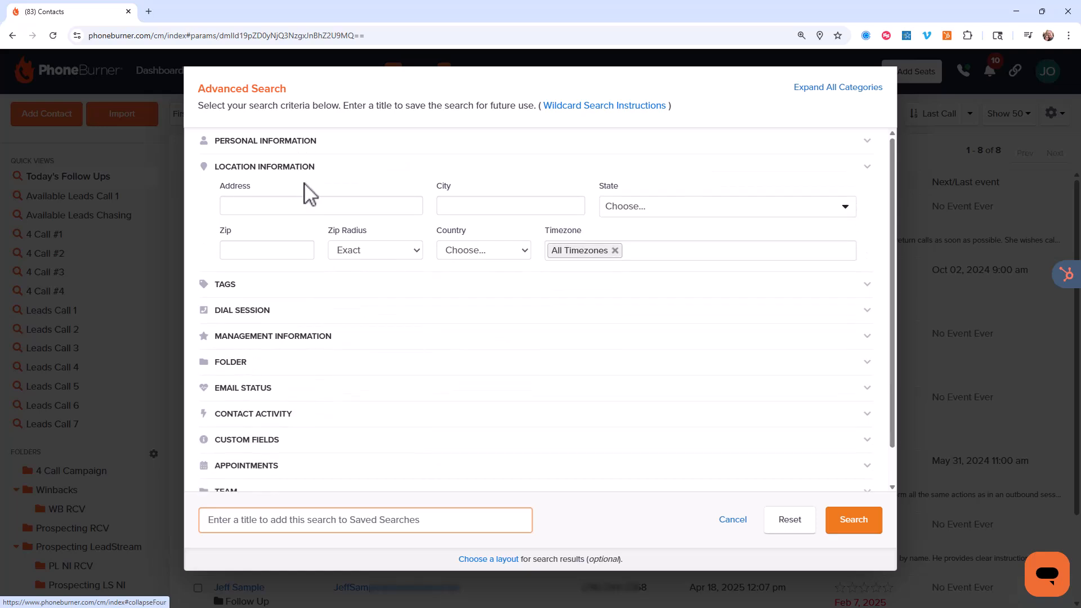
{"action": "left_click", "coordinate": [307, 169]}
{"action": "left_click", "coordinate": [233, 275]}
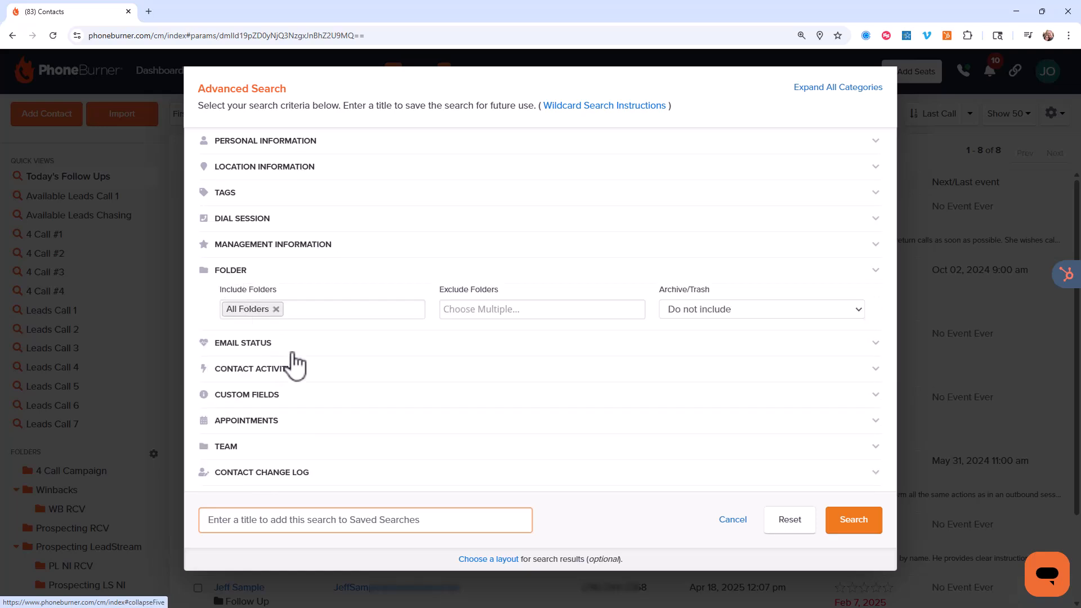
{"action": "left_click", "coordinate": [326, 312]}
{"action": "scroll", "coordinate": [353, 375], "scroll_direction": "down", "scroll_amount": 2}
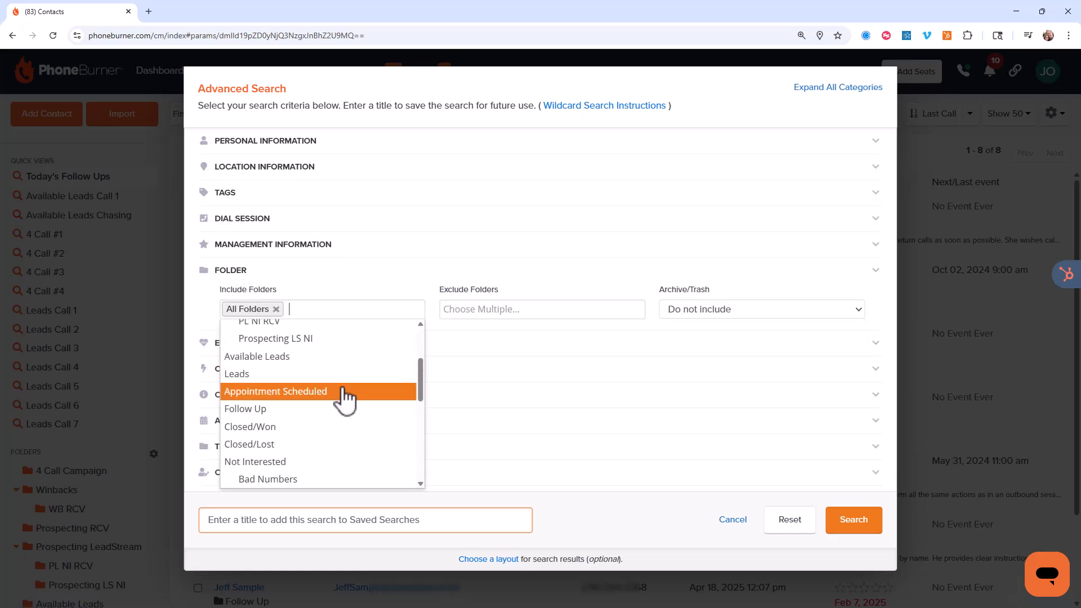
{"action": "left_click", "coordinate": [264, 374]}
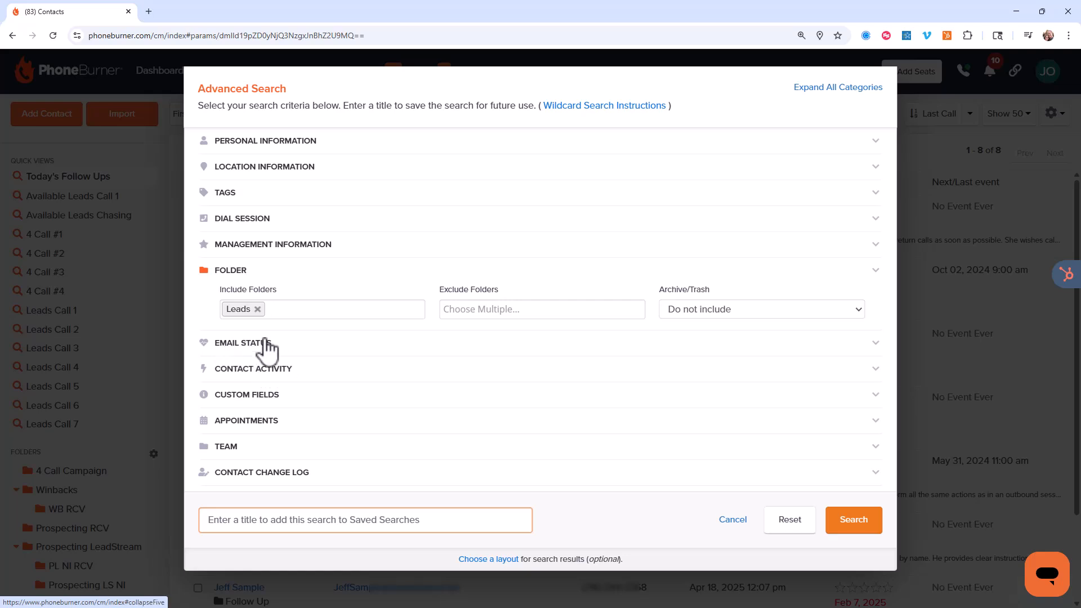
Give the new advanced search the saved-search title "Leads Nurture".
{"action": "left_click", "coordinate": [274, 524]}
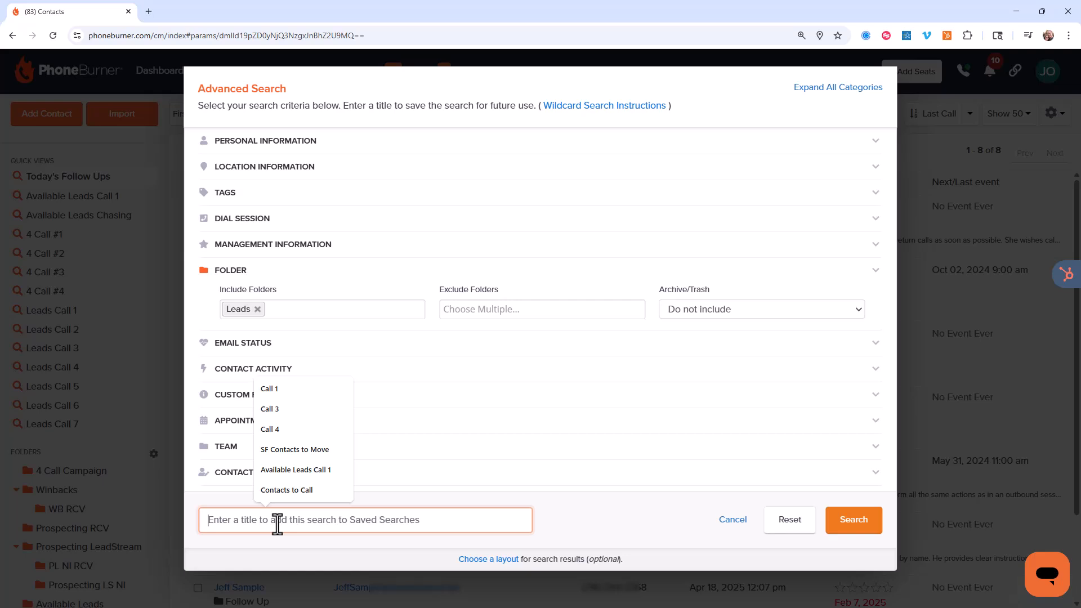
{"action": "type", "text": "Lea"}
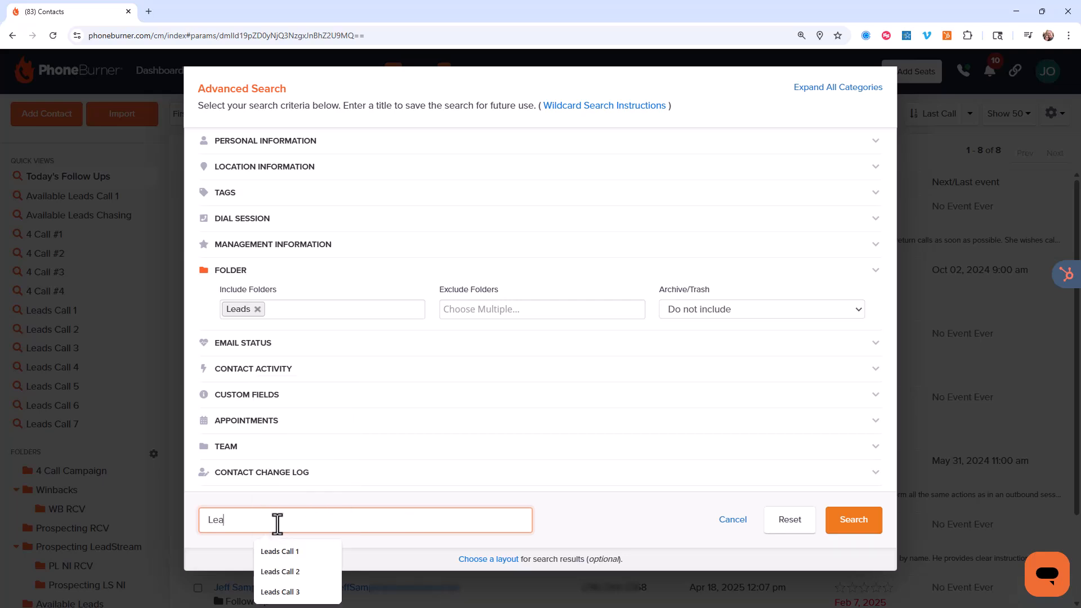
{"action": "type", "text": "ds Nurture"}
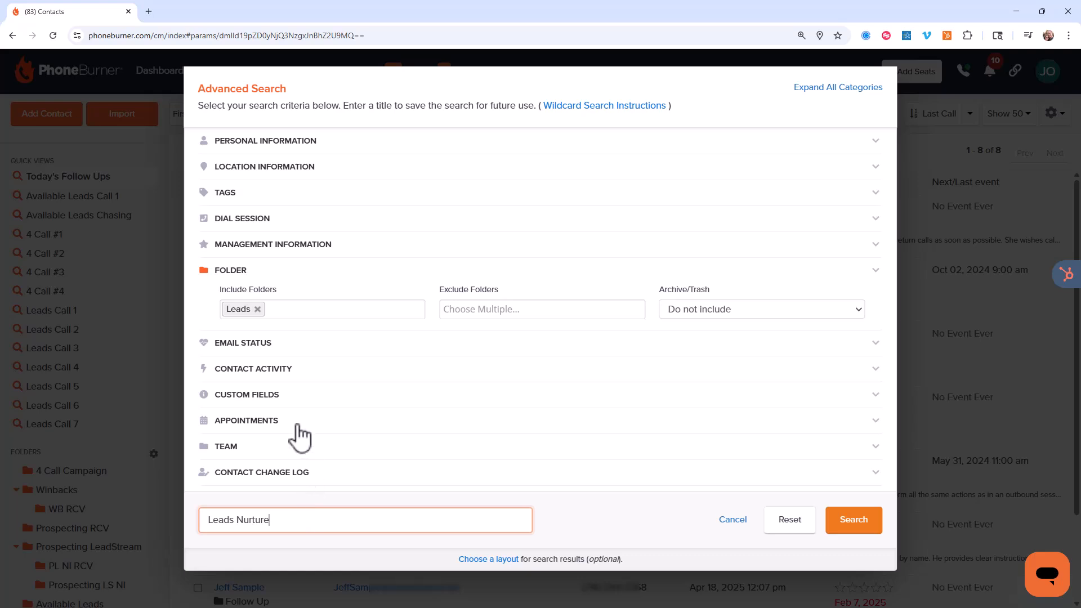
Set the Total Call Attempts criterion to greater than or equal to 7.
{"action": "left_click", "coordinate": [243, 222]}
{"action": "left_click", "coordinate": [520, 300]}
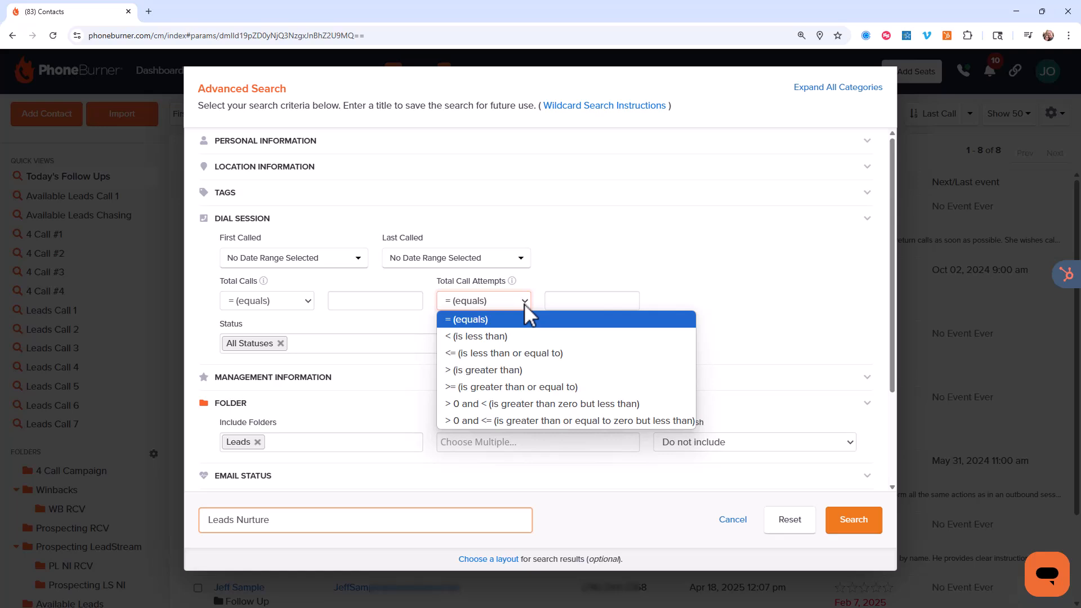
{"action": "left_click", "coordinate": [494, 387]}
{"action": "left_click", "coordinate": [574, 302]}
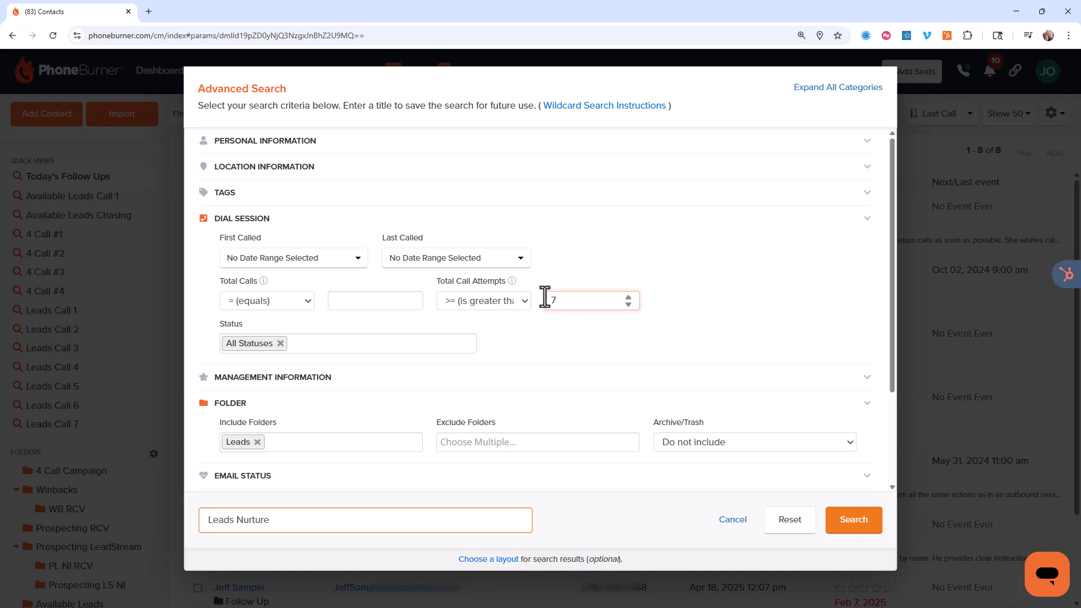
Set the Last Called criterion to Before X days ago with 30 days and apply it.
{"action": "left_click", "coordinate": [518, 262]}
{"action": "left_click", "coordinate": [474, 286]}
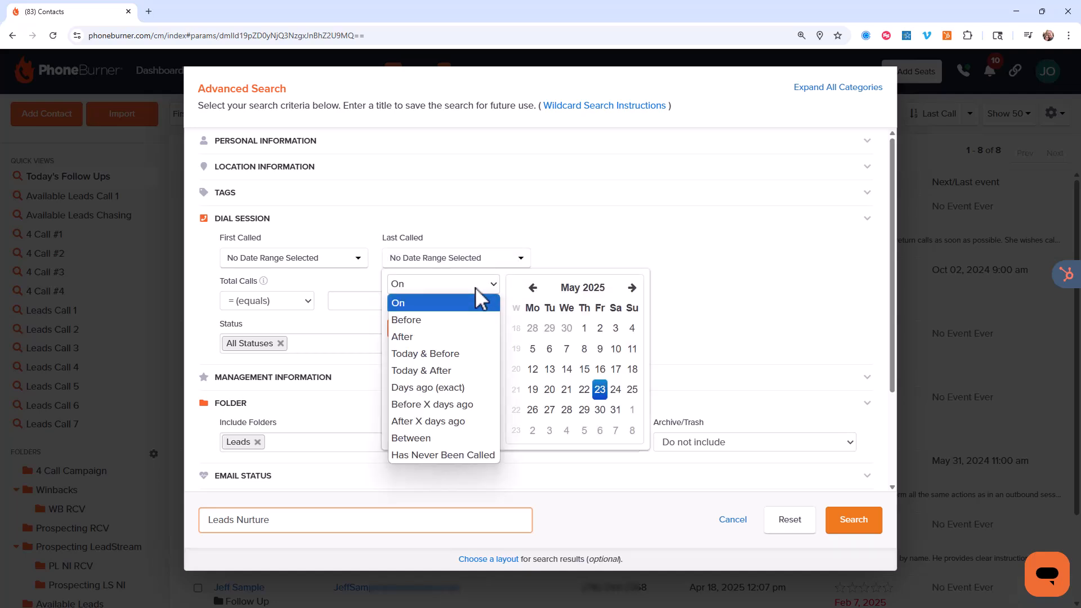
{"action": "left_click", "coordinate": [439, 404]}
{"action": "left_click", "coordinate": [417, 318]}
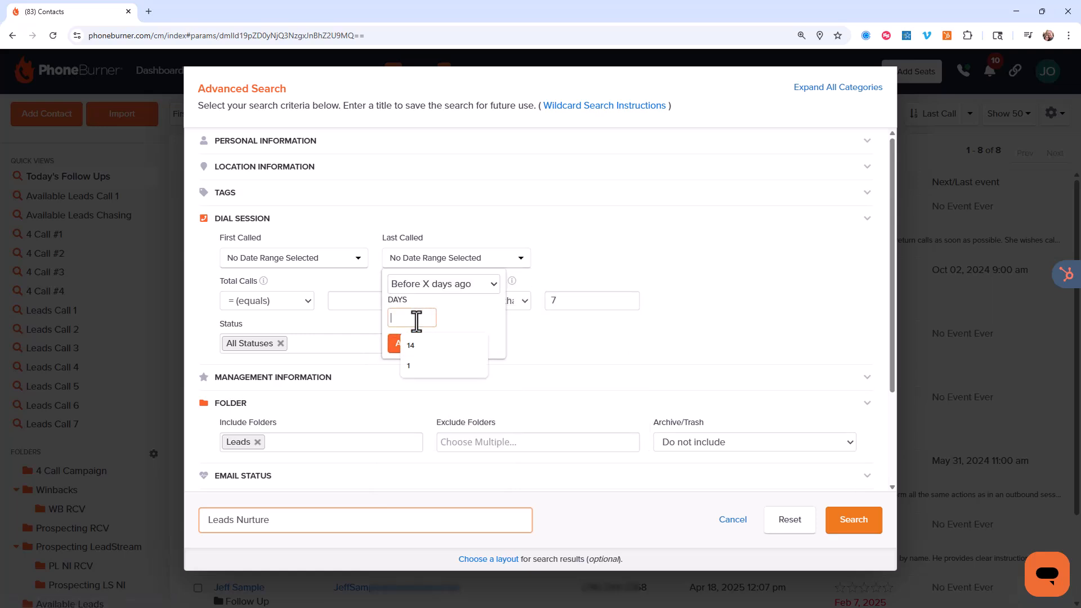
{"action": "type", "text": "30"}
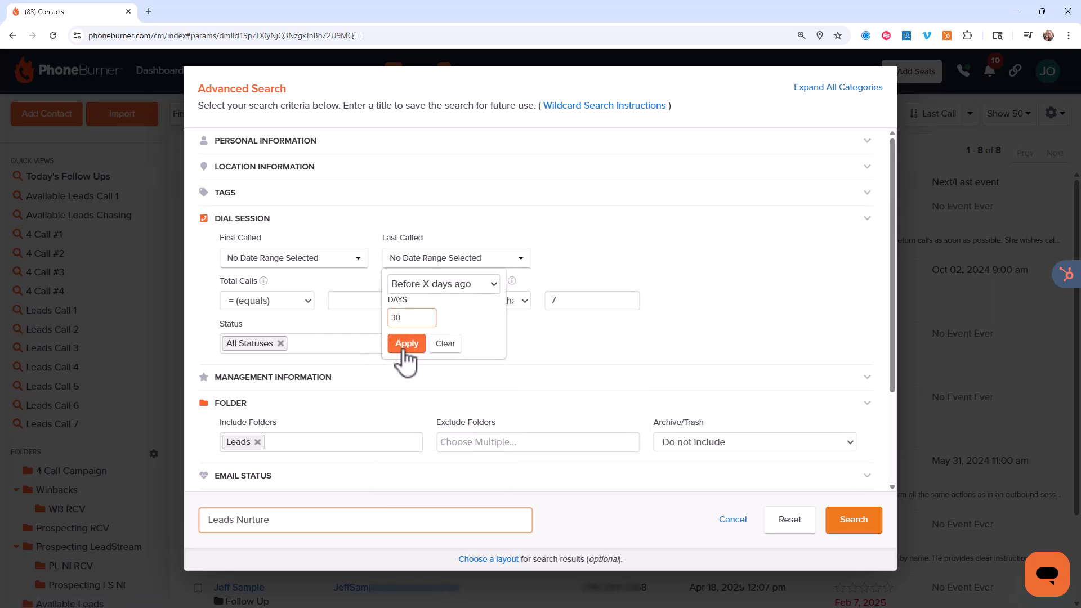
{"action": "left_click", "coordinate": [400, 344]}
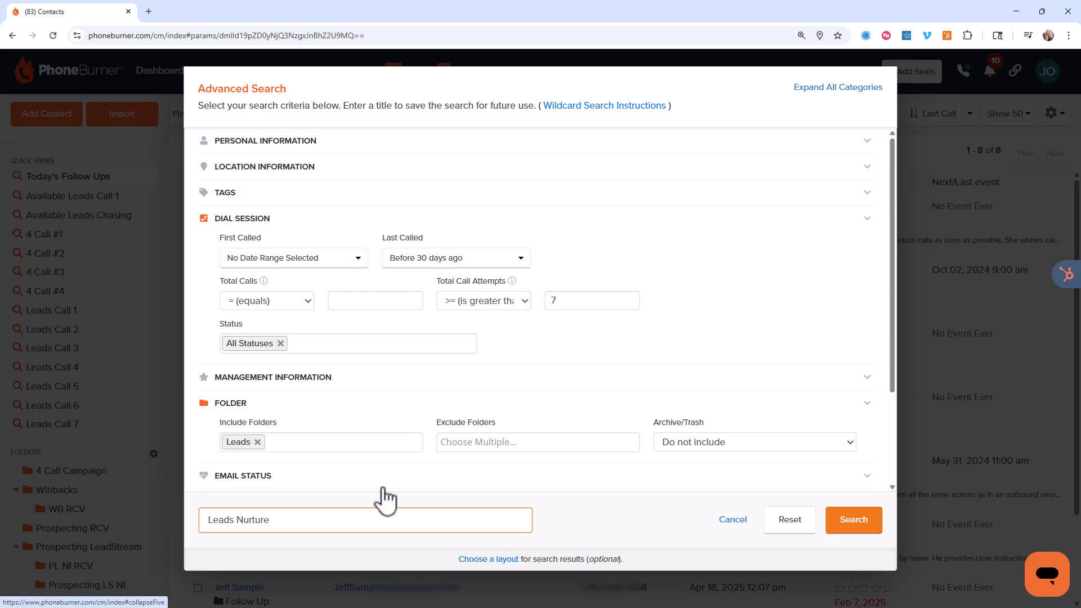
Run and save the "Leads Nurture" search, pin it to the quick views in the saved searches settings, and return to the contacts.
{"action": "left_click", "coordinate": [850, 518]}
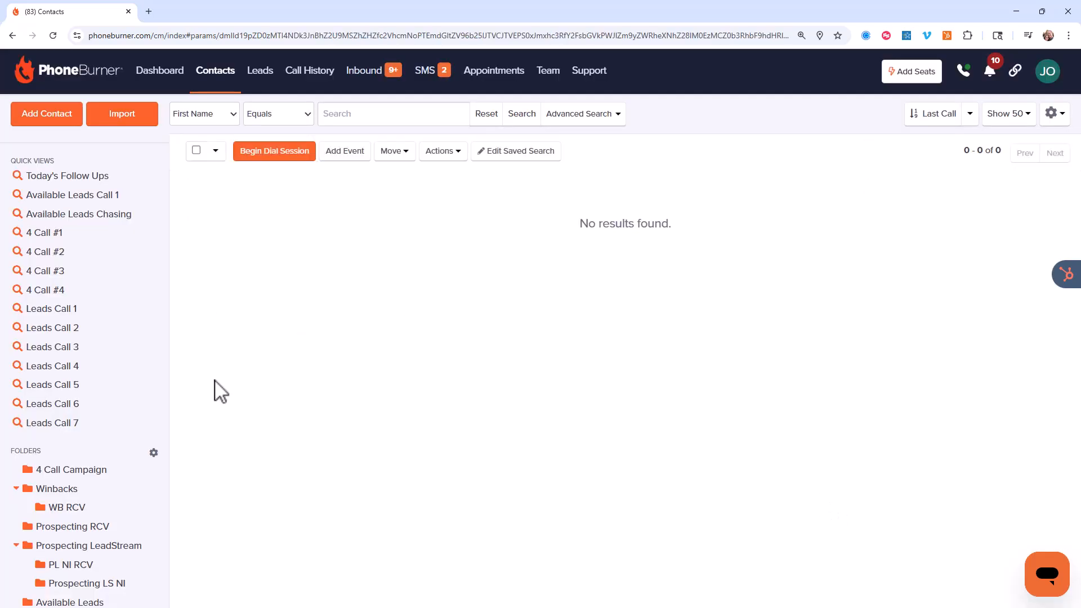
{"action": "scroll", "coordinate": [152, 529], "scroll_direction": "down", "scroll_amount": 6}
{"action": "scroll", "coordinate": [149, 538], "scroll_direction": "down", "scroll_amount": 4}
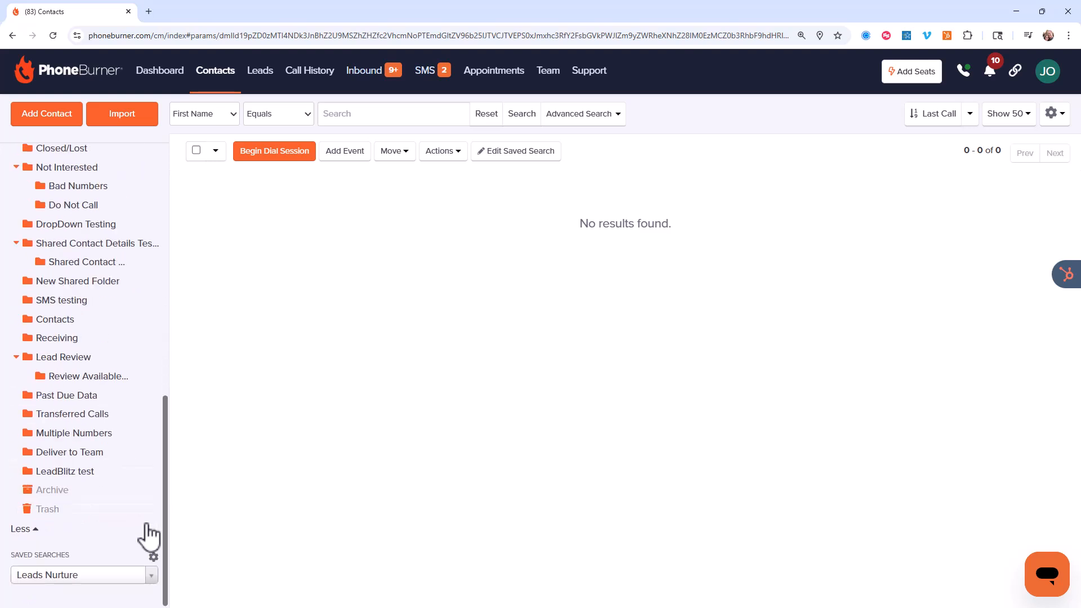
{"action": "left_click", "coordinate": [155, 557]}
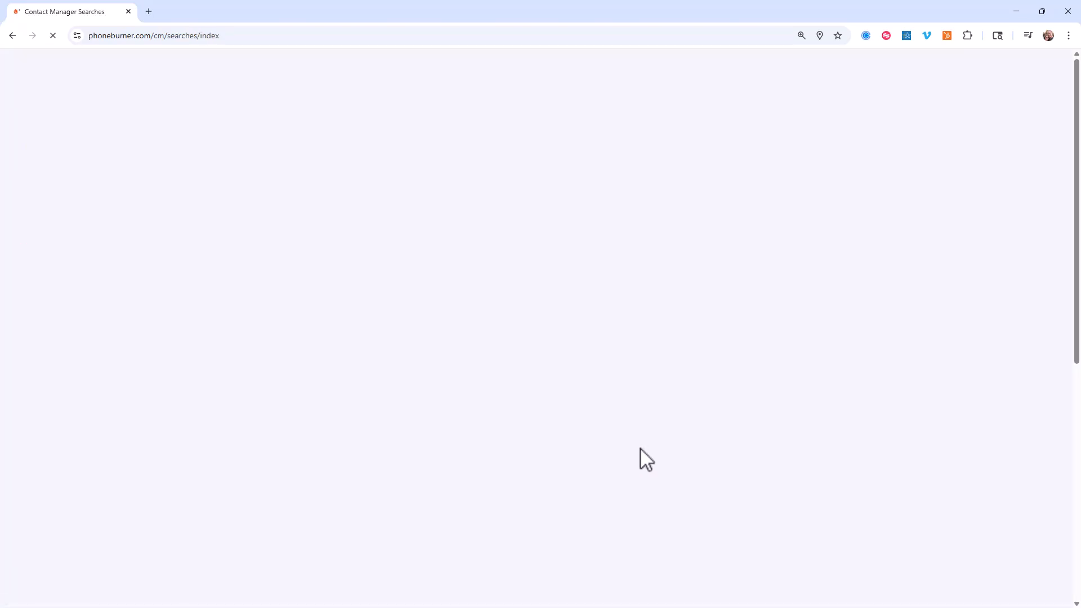
{"action": "scroll", "coordinate": [646, 478], "scroll_direction": "down", "scroll_amount": 5}
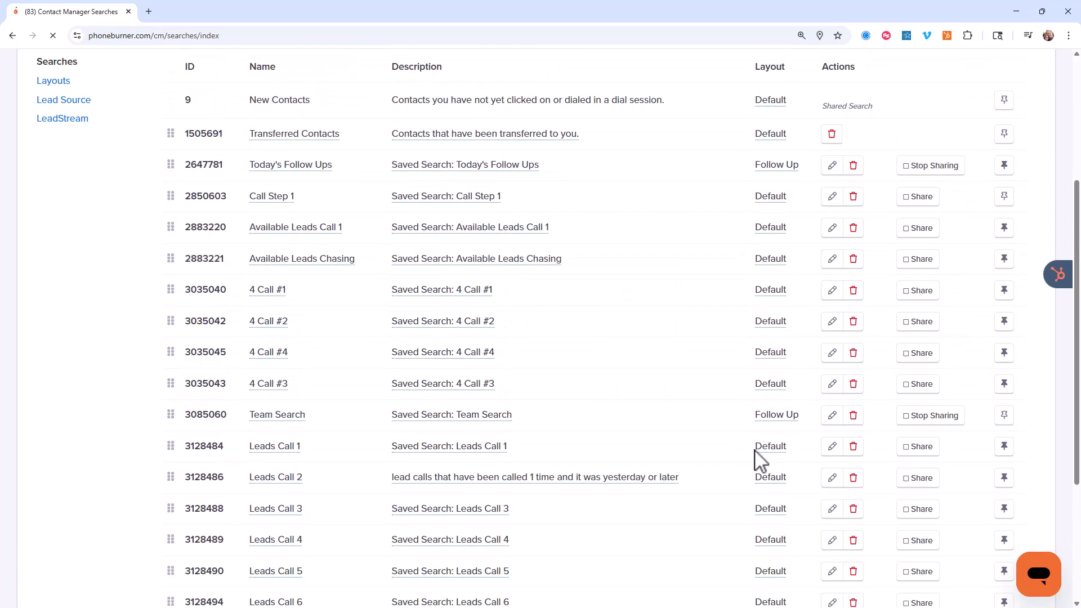
{"action": "left_click", "coordinate": [227, 78]}
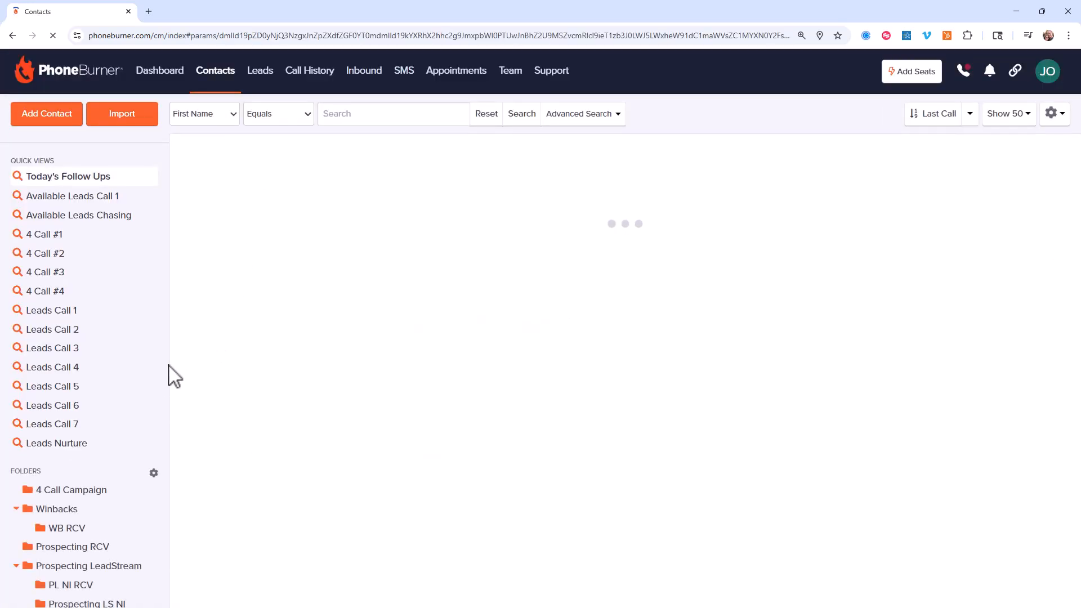
View the Leads Call 1 and Leads Call 2 quick views, selecting all listed contacts in each.
{"action": "scroll", "coordinate": [152, 388], "scroll_direction": "down", "scroll_amount": 5}
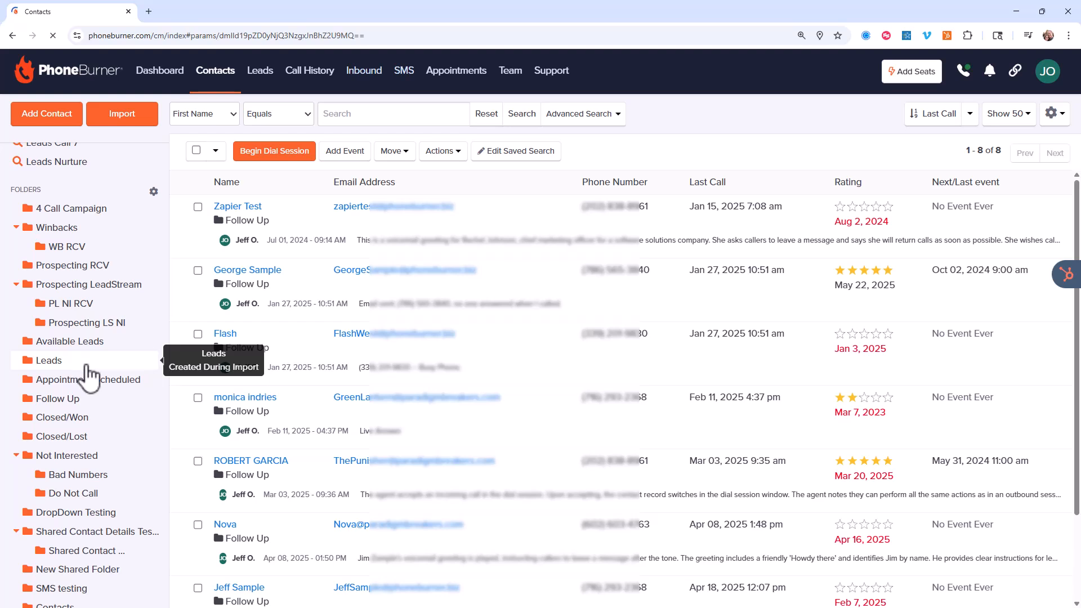
{"action": "scroll", "coordinate": [84, 377], "scroll_direction": "up", "scroll_amount": 5}
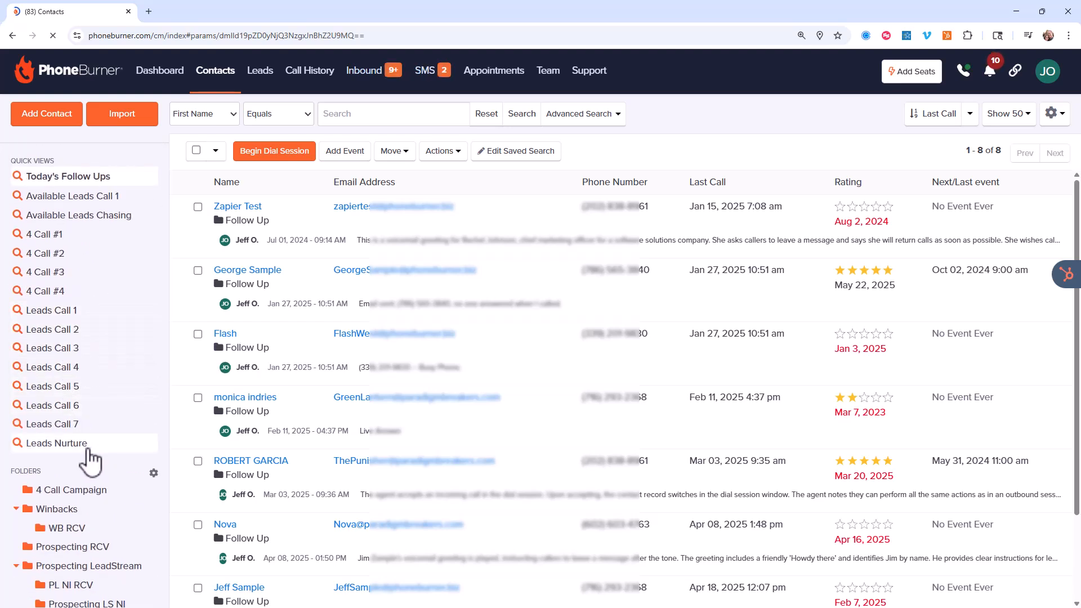
{"action": "left_click", "coordinate": [106, 310]}
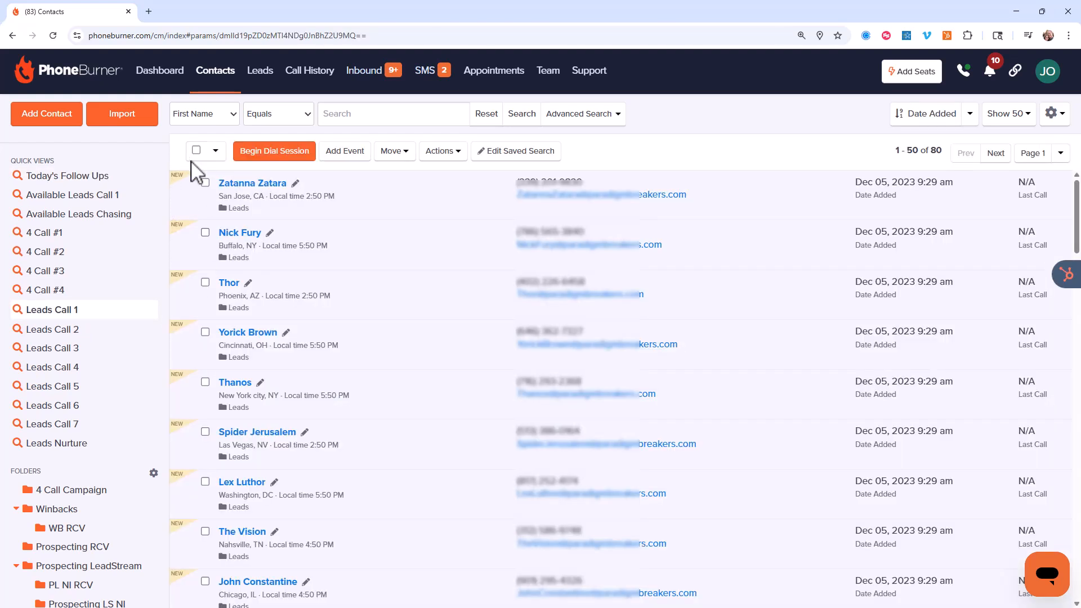
{"action": "left_click", "coordinate": [195, 151]}
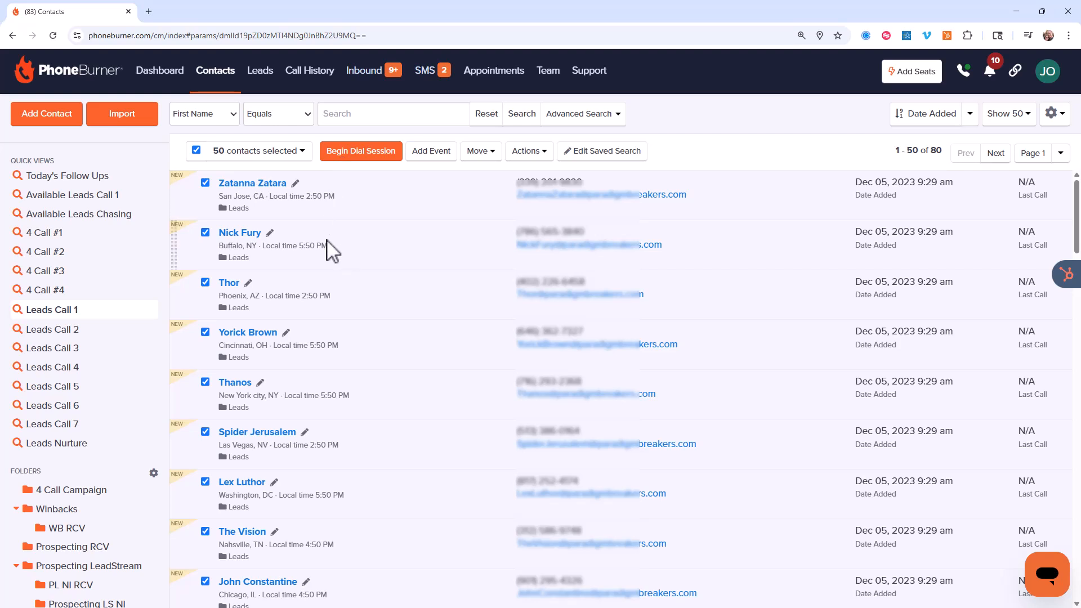
{"action": "left_click", "coordinate": [90, 330]}
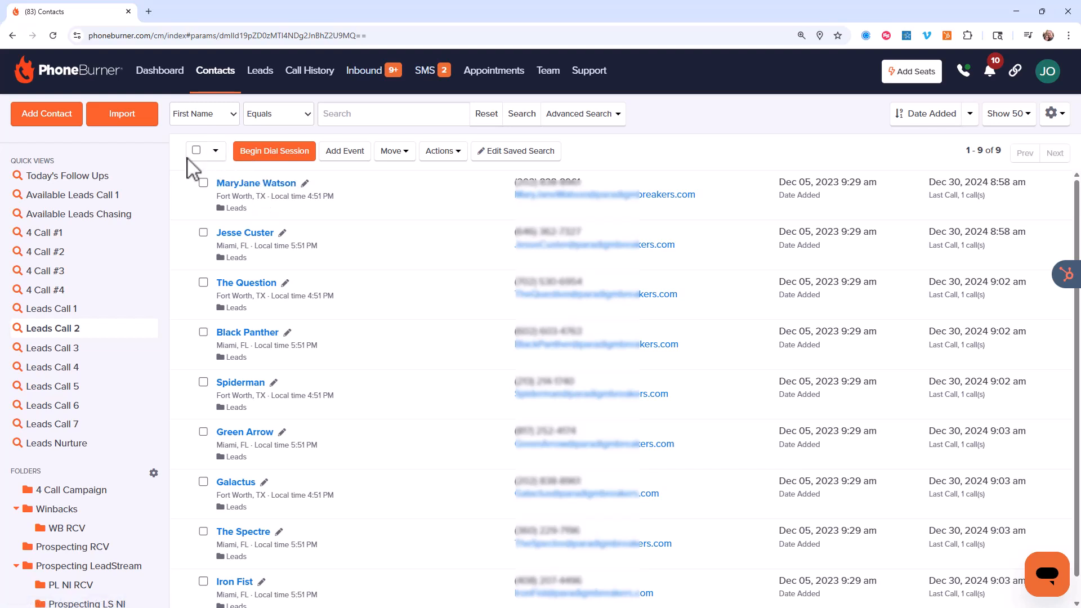
{"action": "left_click", "coordinate": [195, 150]}
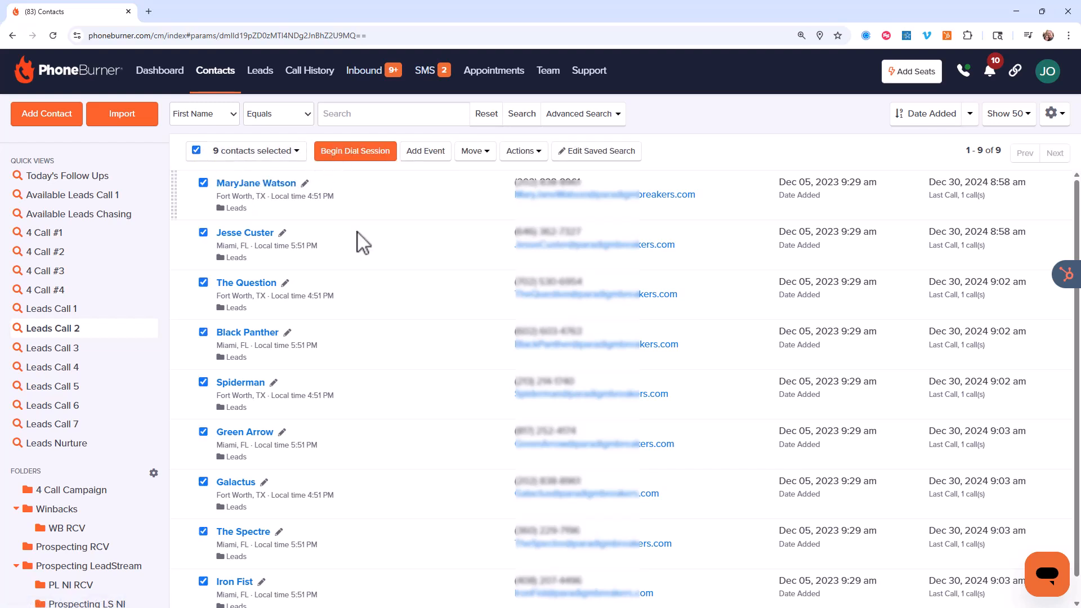
View the results of the Leads Call 3, Leads Call 4, Leads Nurture and Today's Follow Ups quick views.
{"action": "left_click", "coordinate": [96, 350]}
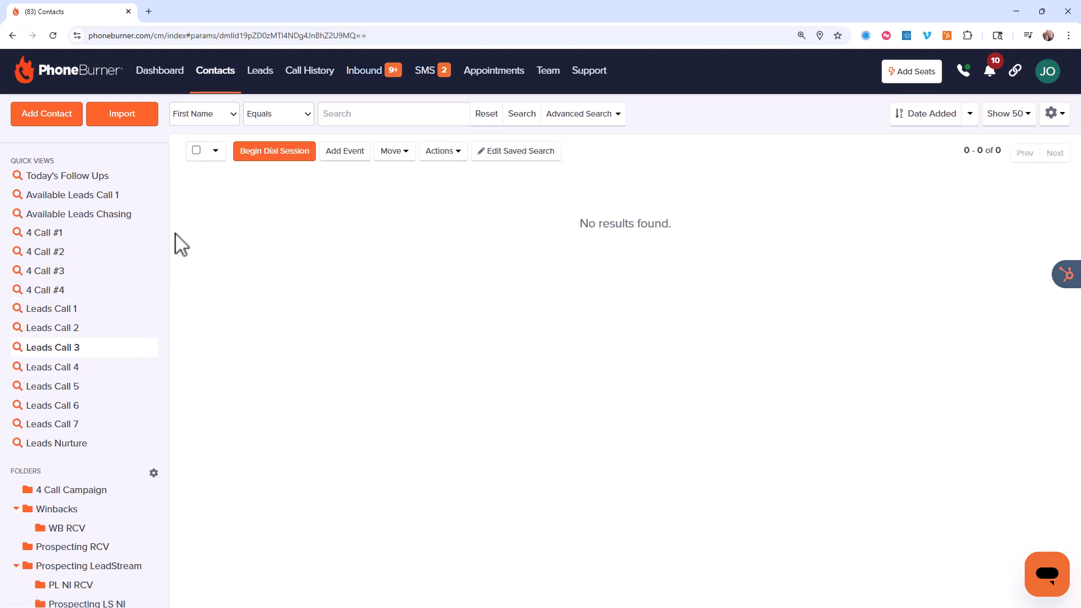
{"action": "left_click", "coordinate": [82, 368]}
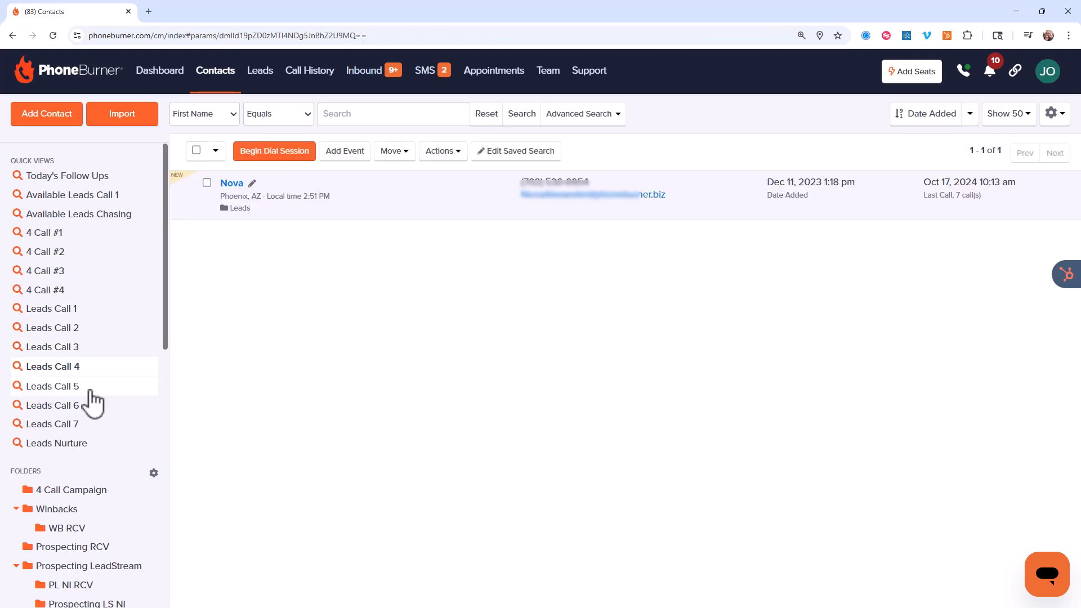
{"action": "left_click", "coordinate": [86, 444]}
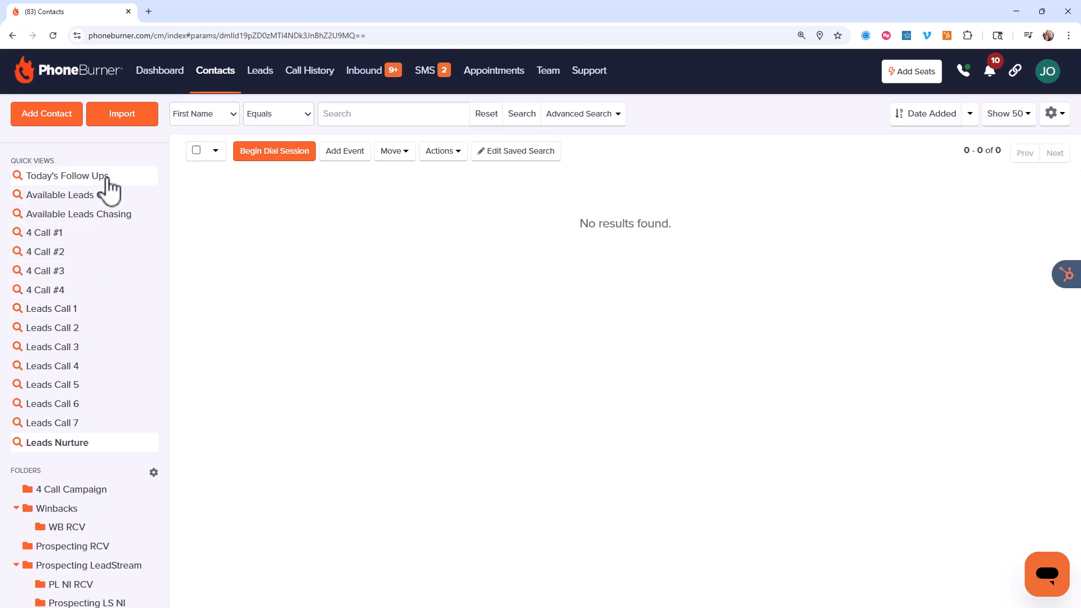
{"action": "left_click", "coordinate": [107, 177]}
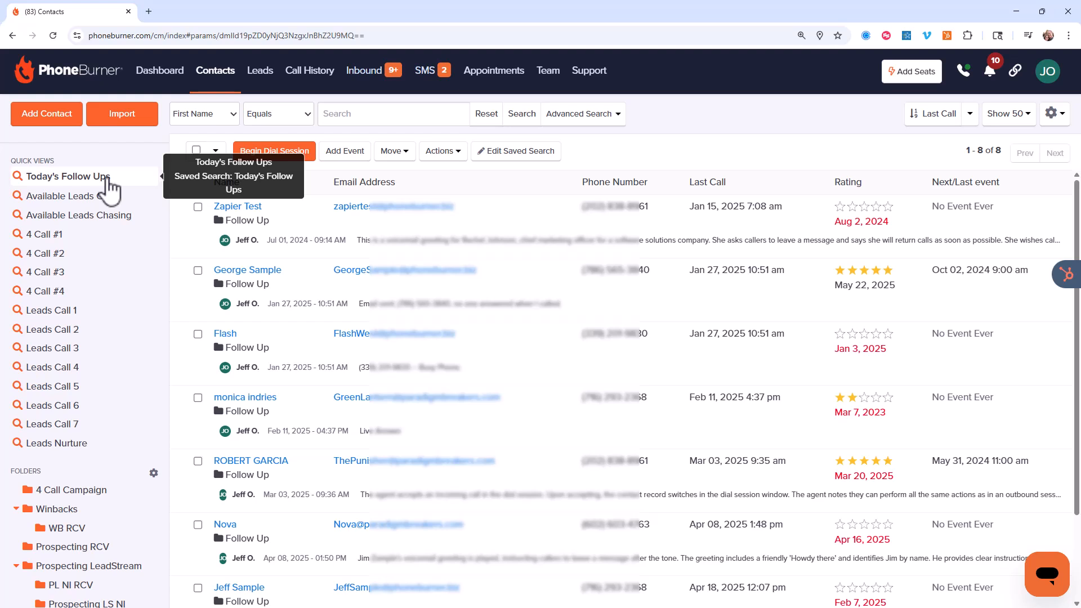